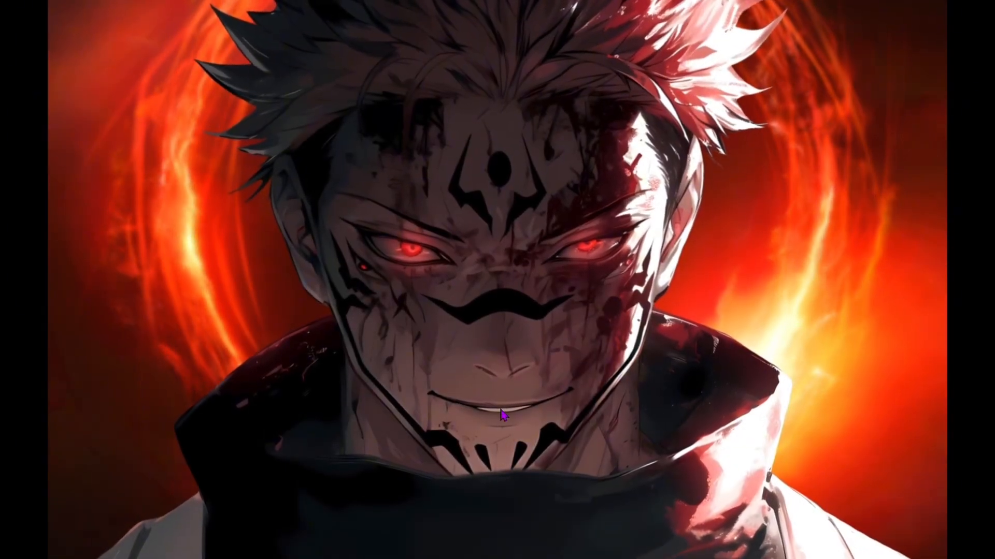
Step: Switch to Google Chrome and open the second saved profile in the profile chooser
mouse_move(385, 550)
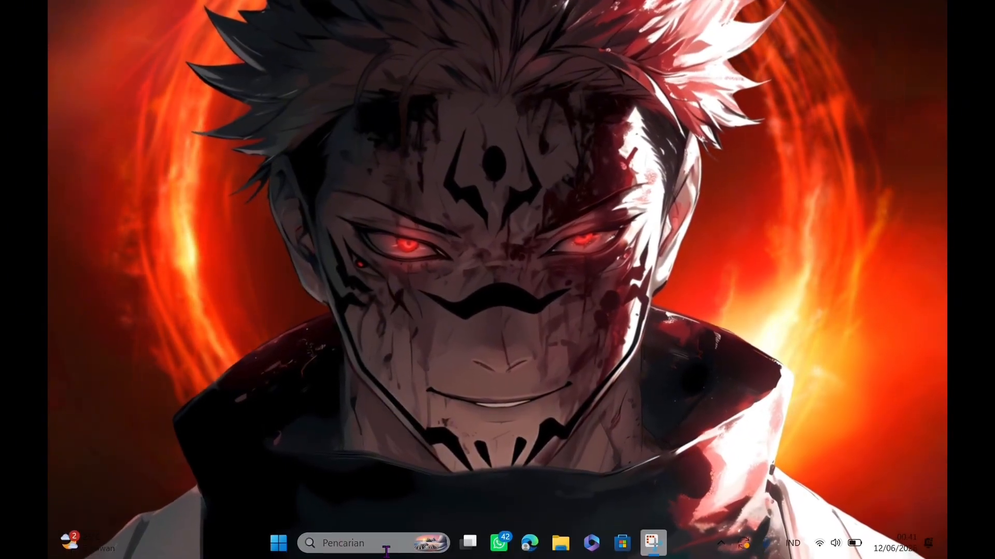
click(290, 545)
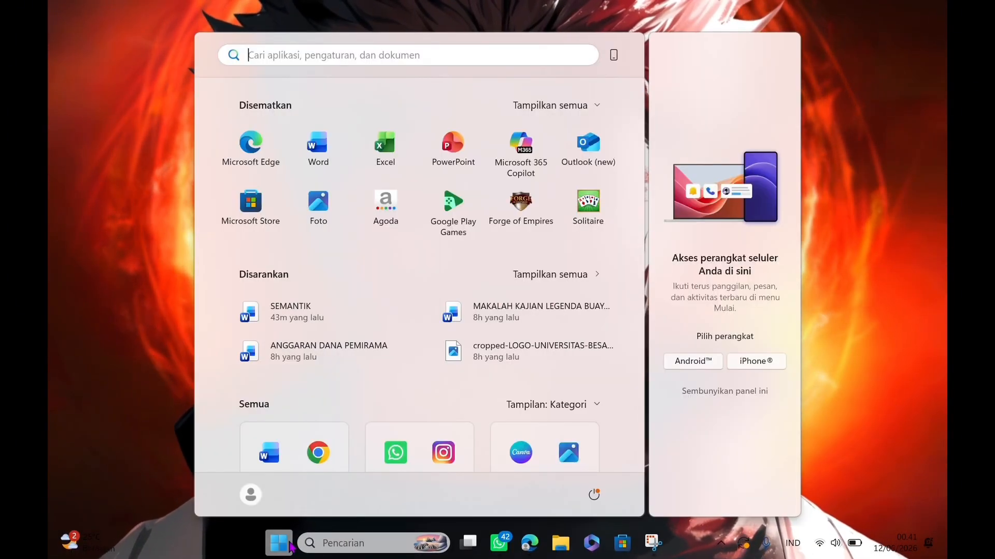
click(318, 452)
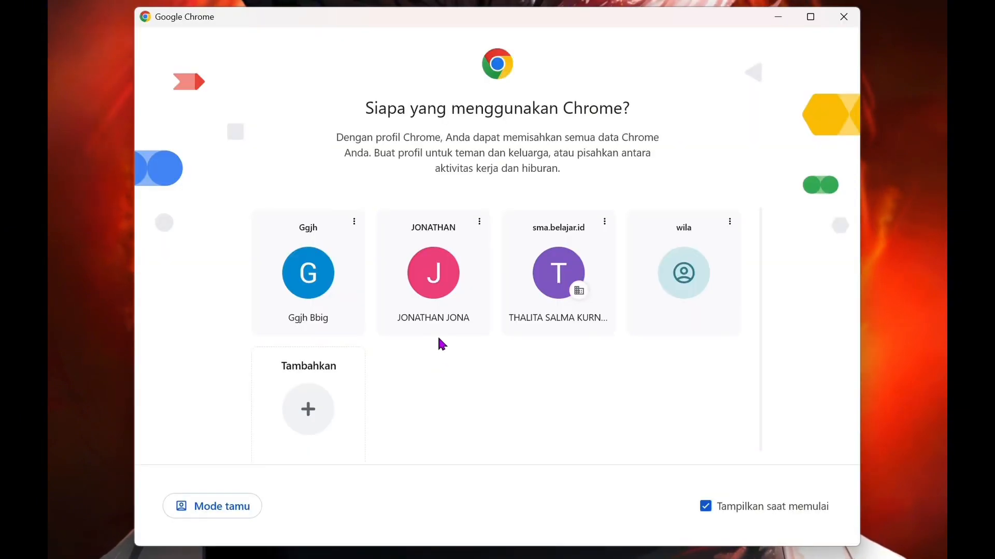
click(441, 303)
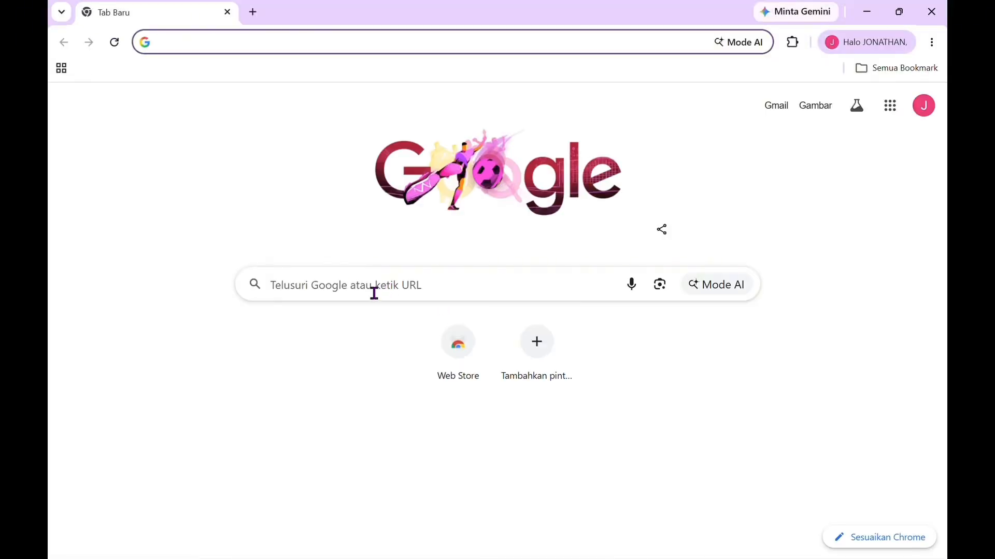
Step: Search Google for Curipod and open its Indonesian website from the first result
click(386, 282)
click(385, 282)
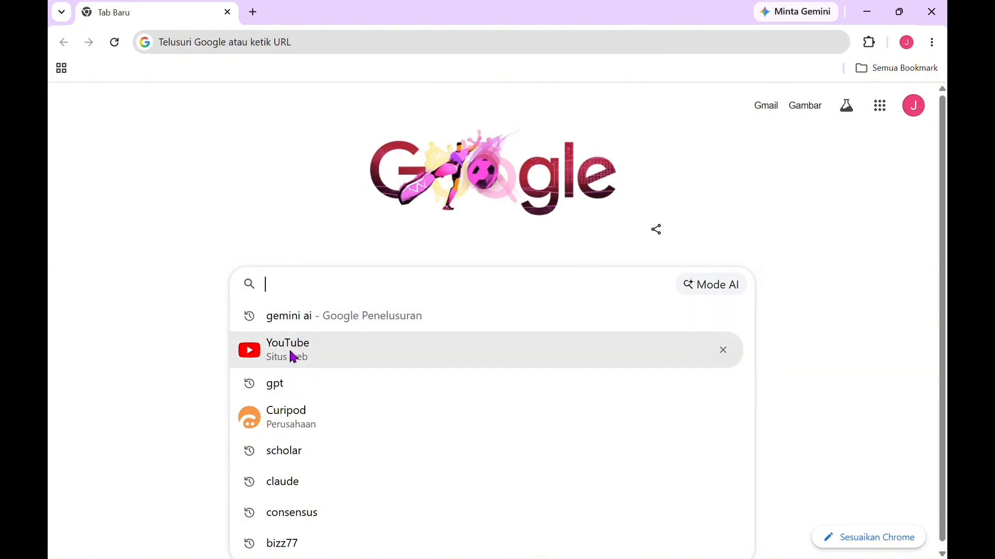
click(291, 420)
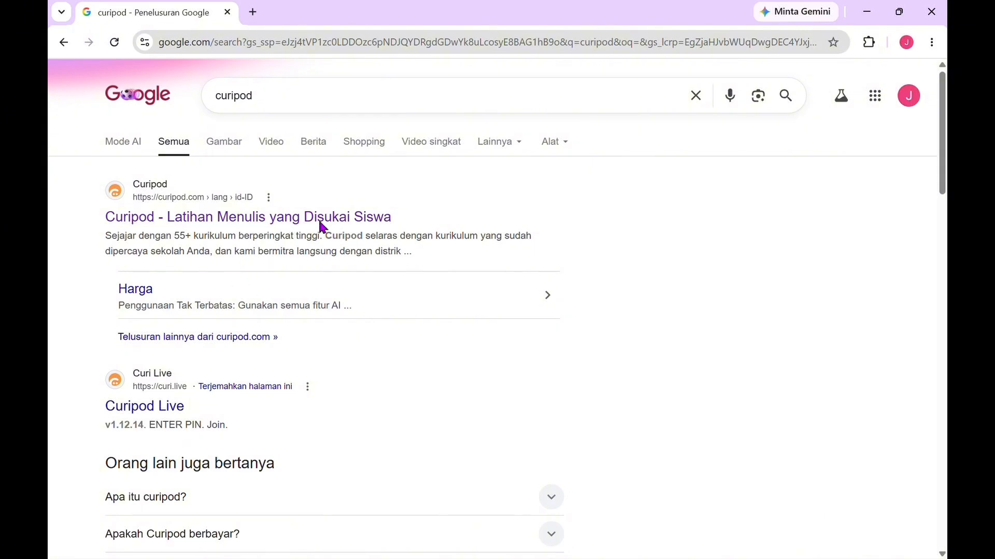
click(286, 222)
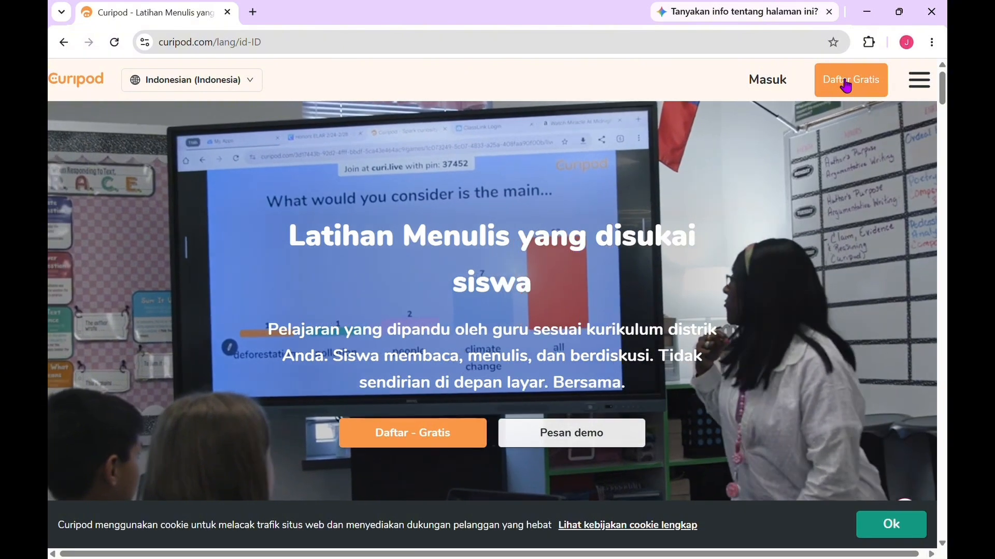
Step: Start a free Curipod registration with email, dismissing the translation prompt
click(847, 85)
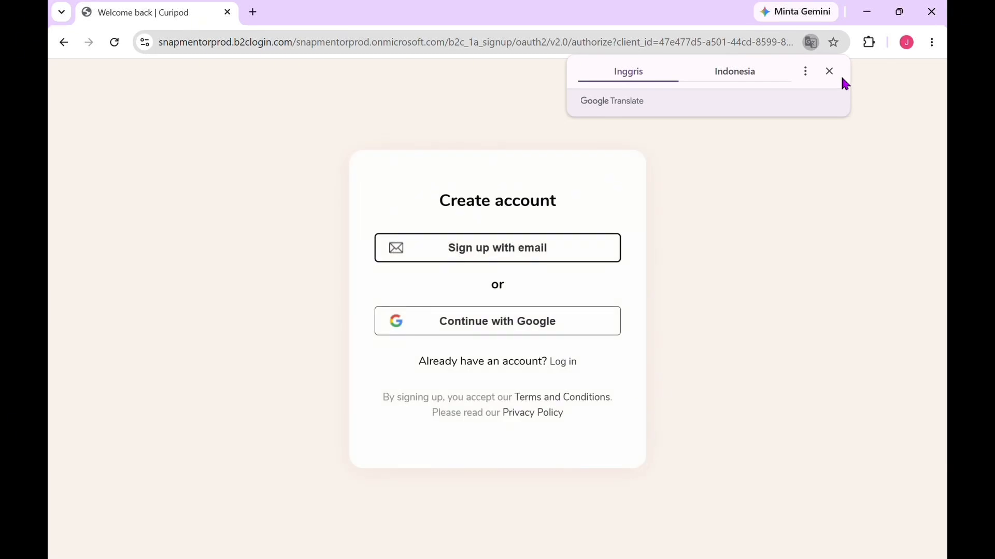
click(829, 72)
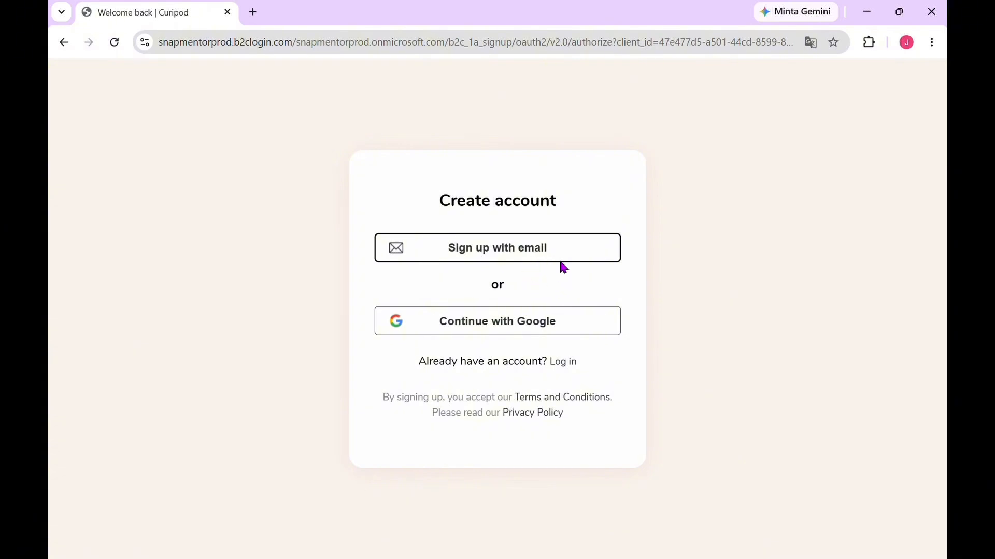
click(518, 251)
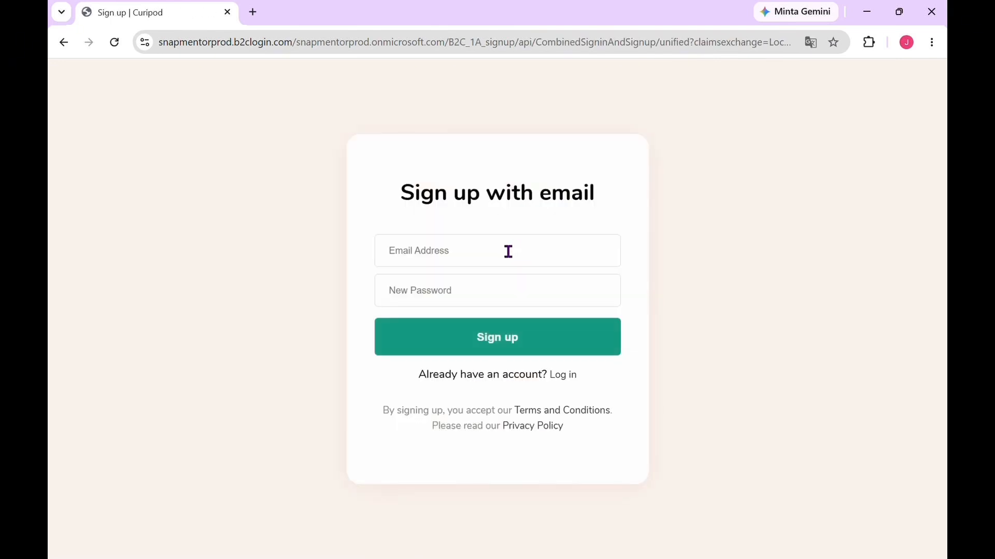
Step: Fill in the account's email address on the sign-up form
click(508, 252)
text(b)
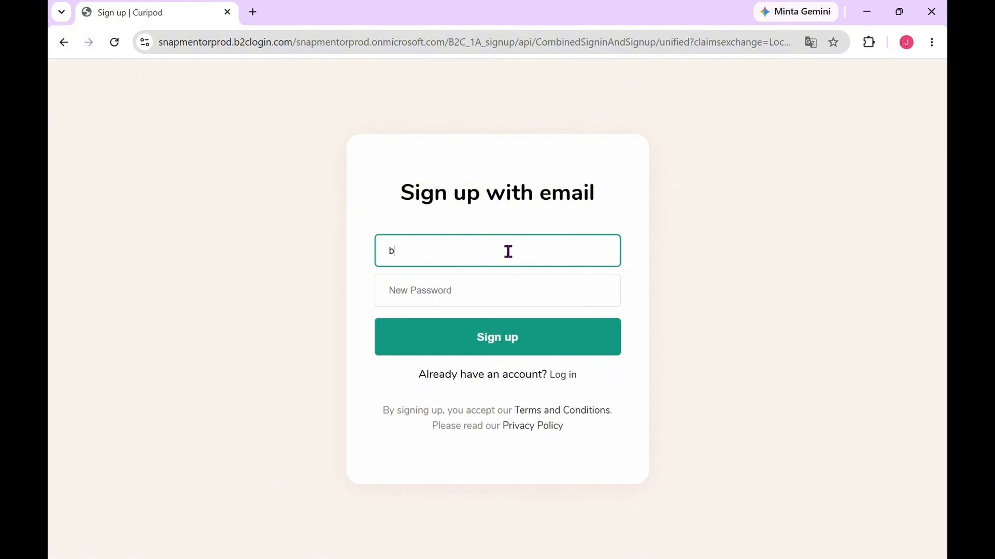
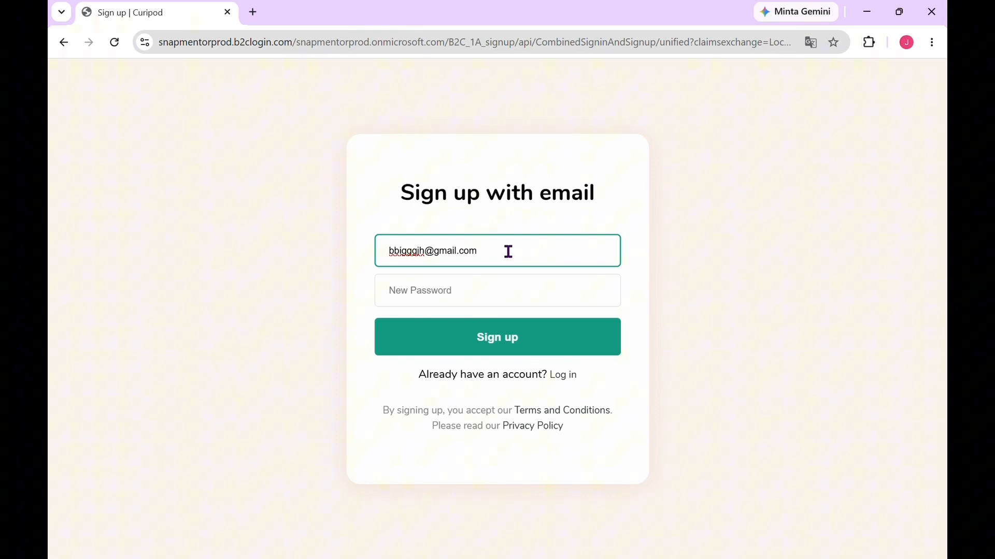
Step: Enter the new account password and submit the sign-up form
click(477, 305)
click(608, 402)
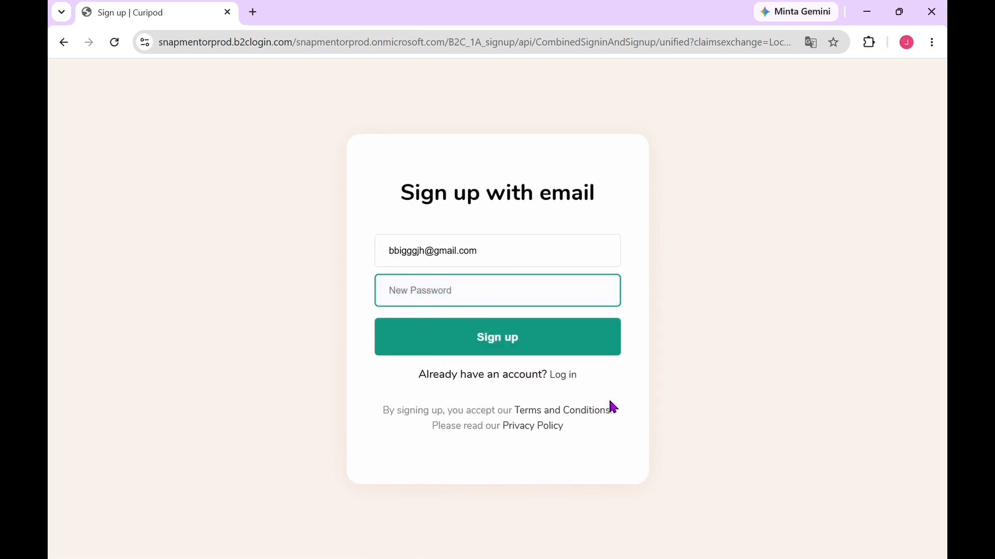
text(••••••)
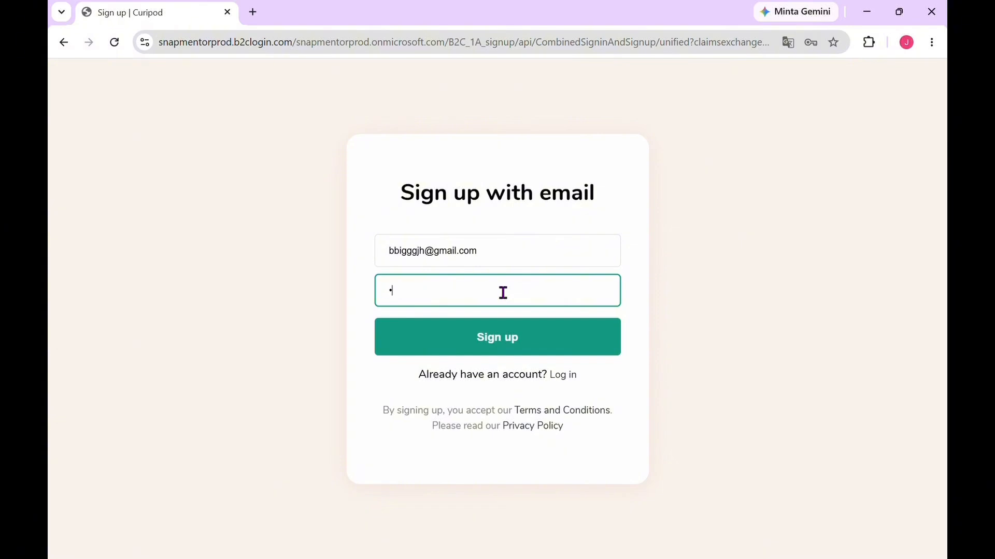
text(••)
click(529, 350)
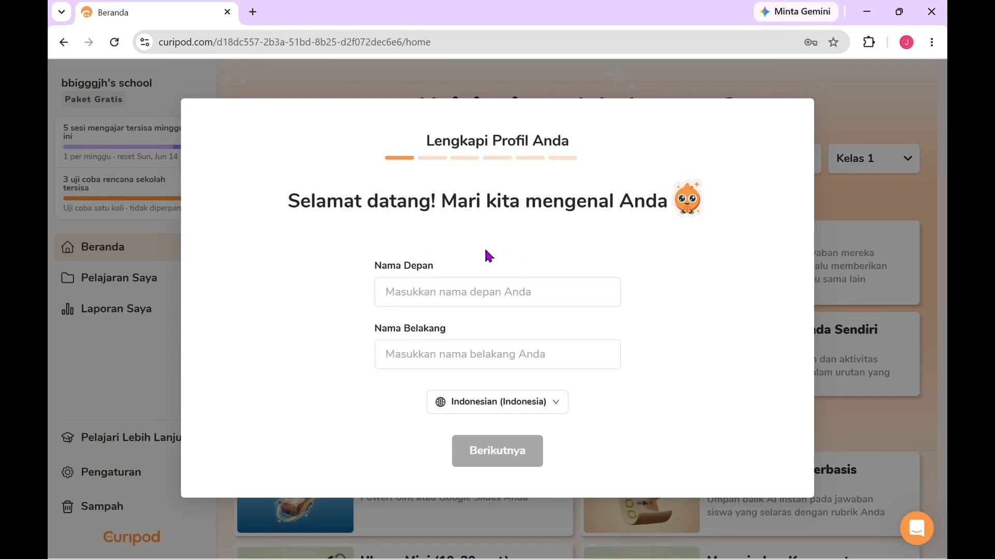
Step: Enter the teacher's first name in the Nama Depan field of the profile form
click(419, 295)
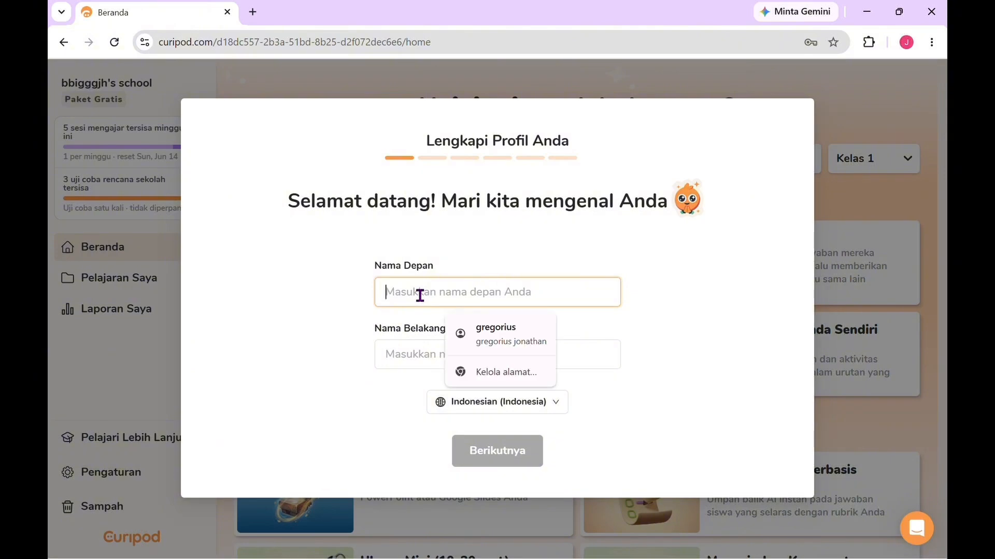
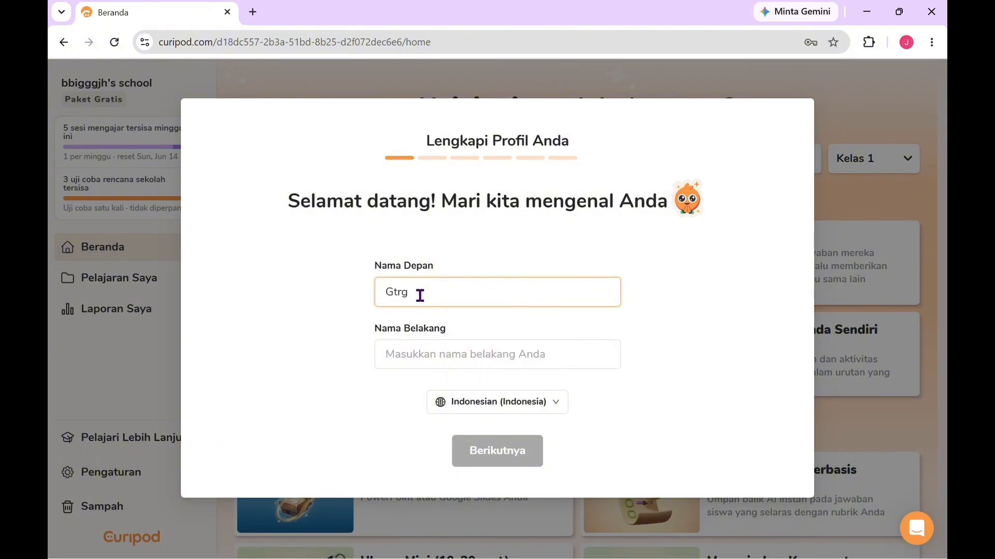
key(BackSpace)
key(BackSpace)
key(BackSpace)
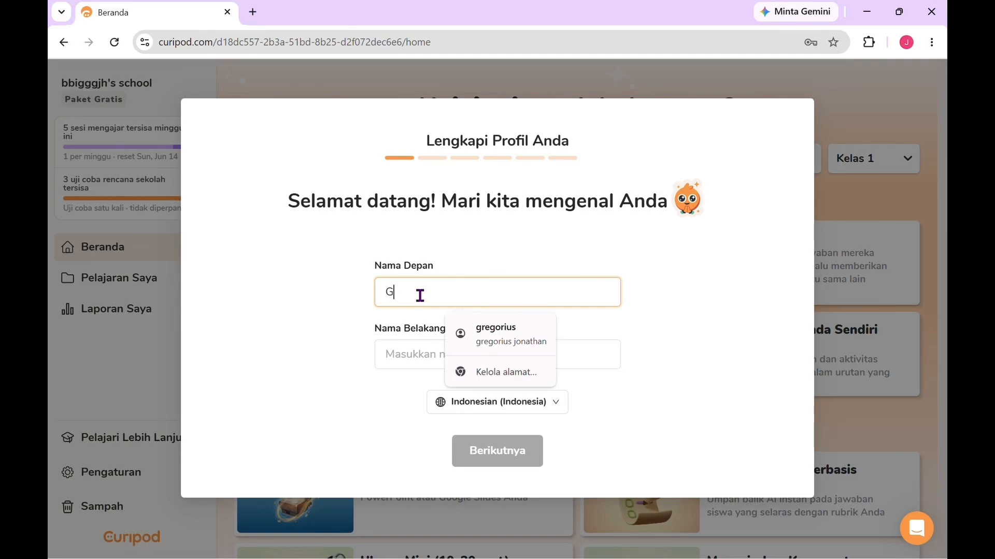
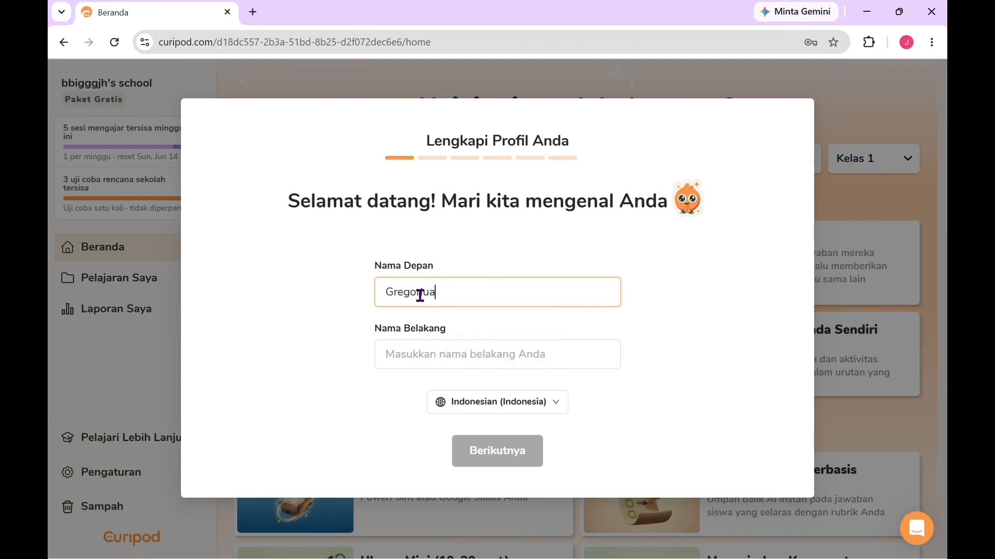
key(BackSpace)
key(BackSpace)
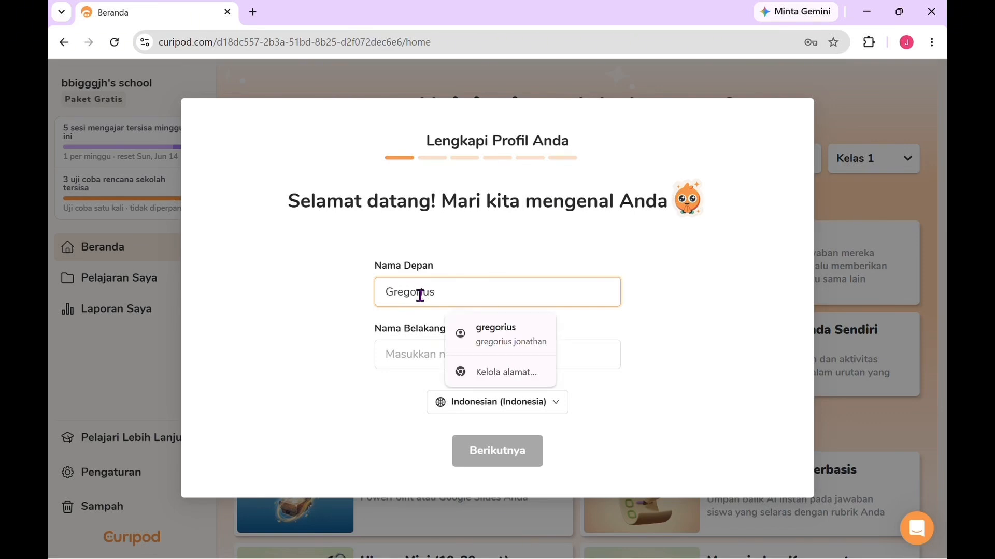
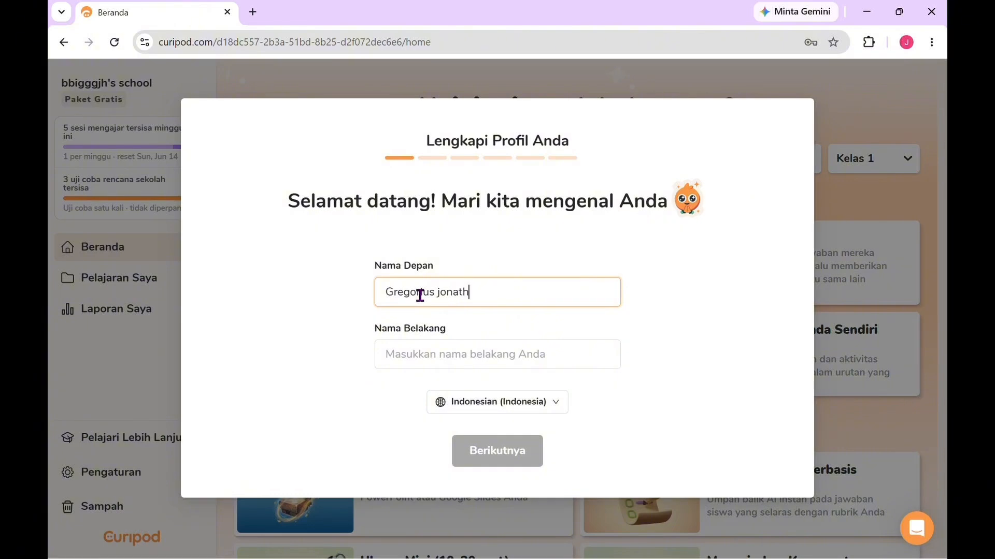
Step: Enter the teacher's last name in the Nama Belakang field and continue to the role question
click(425, 355)
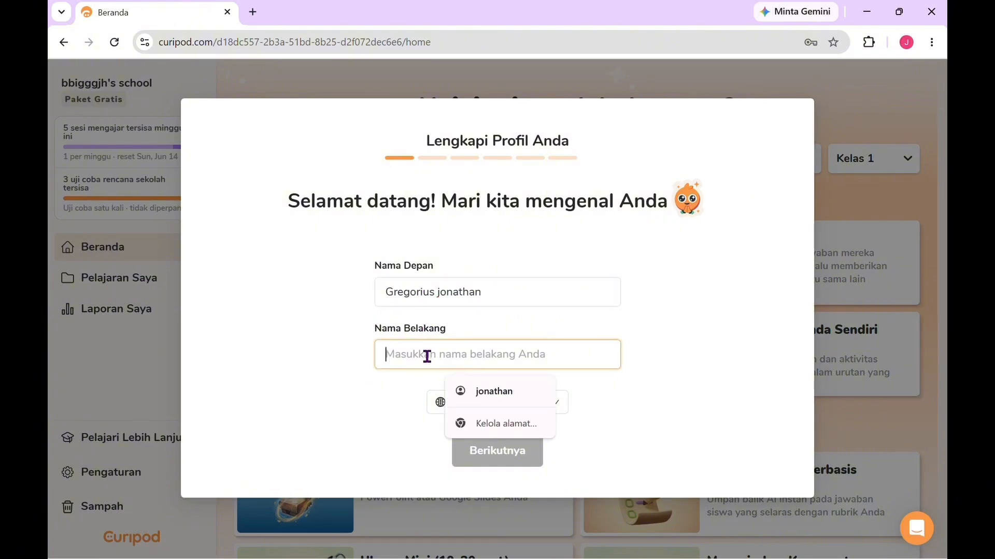
text(H)
key(BackSpace)
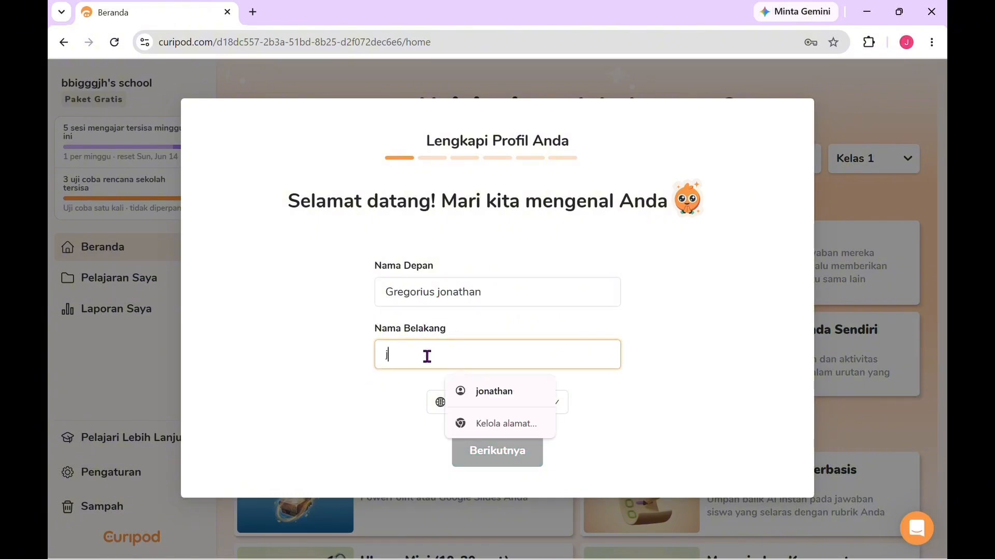
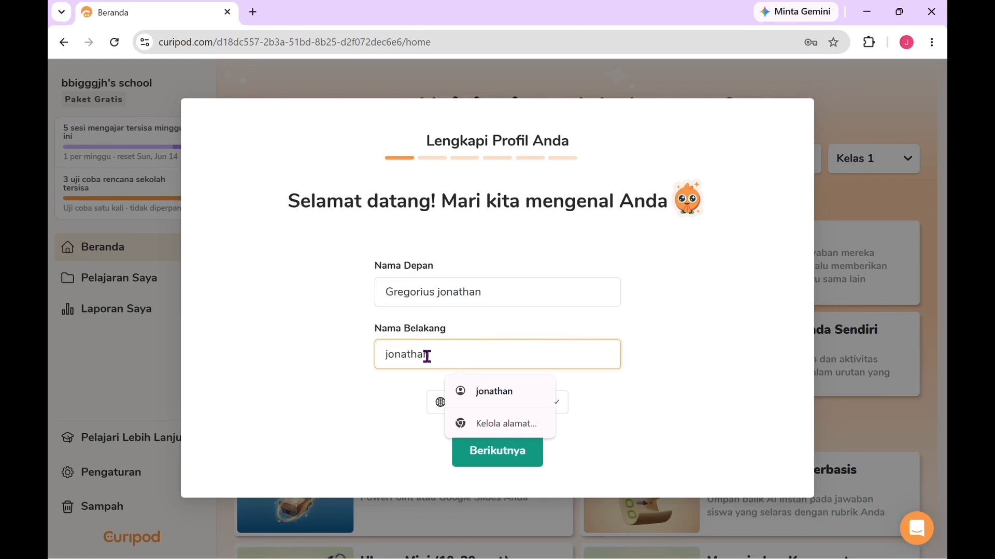
click(586, 429)
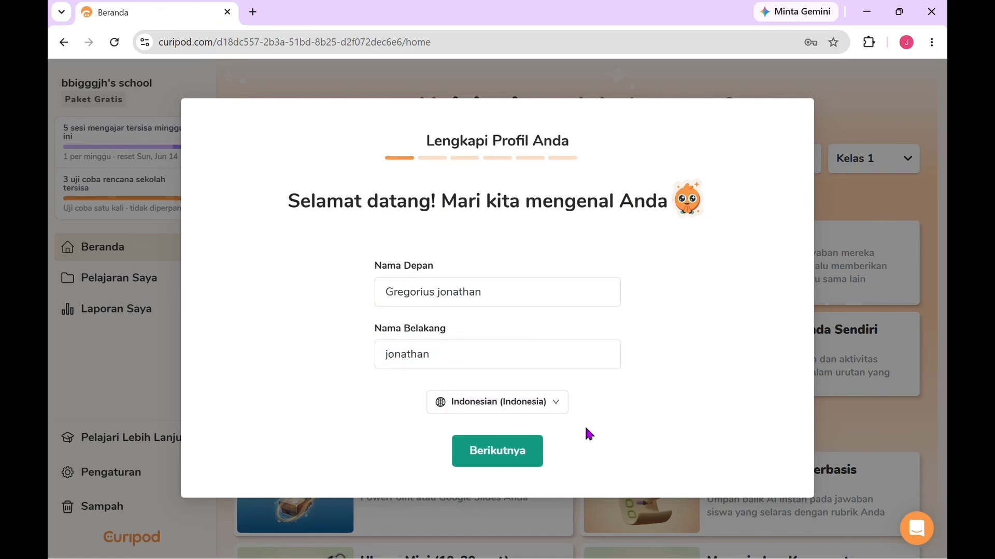
click(534, 451)
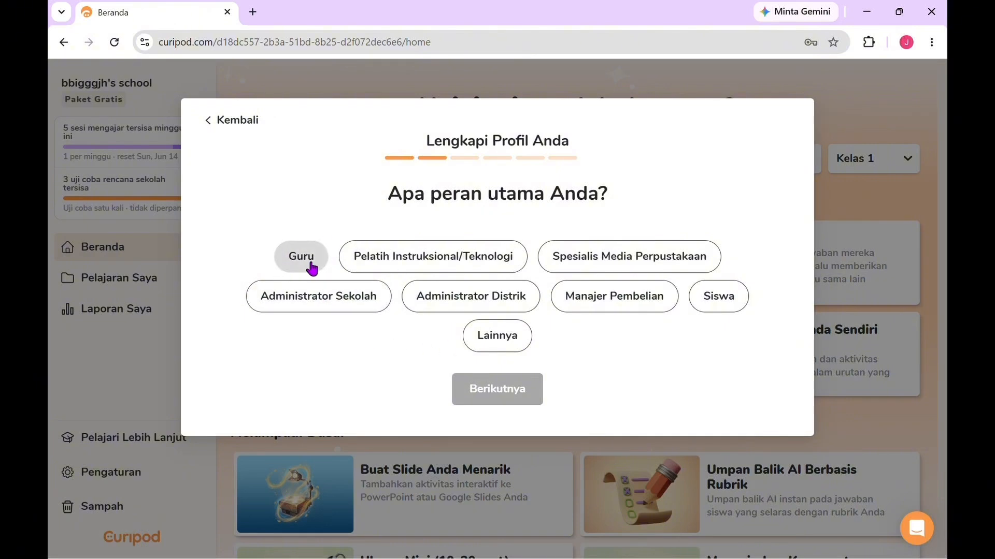
Step: Set the main role to Guru and continue to the school selection
click(311, 266)
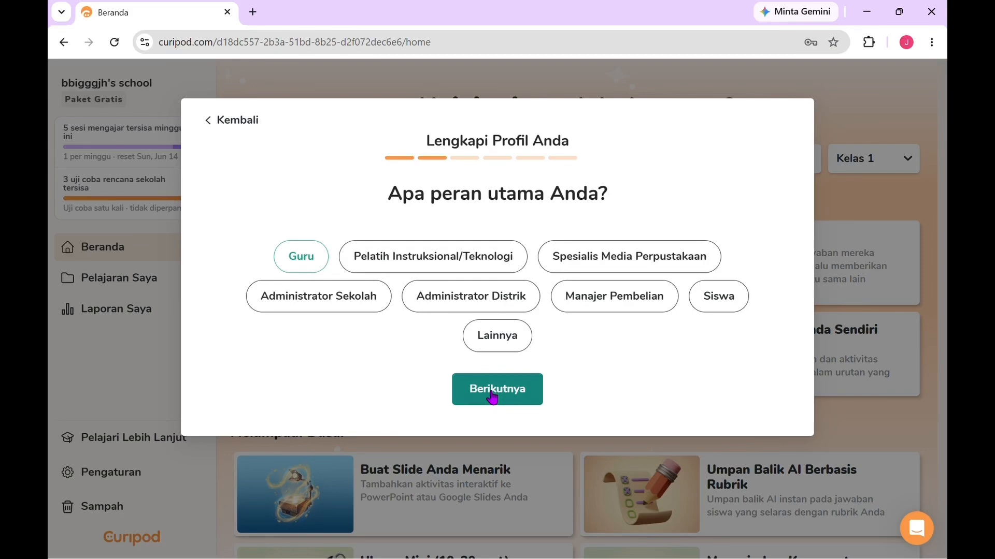
click(492, 397)
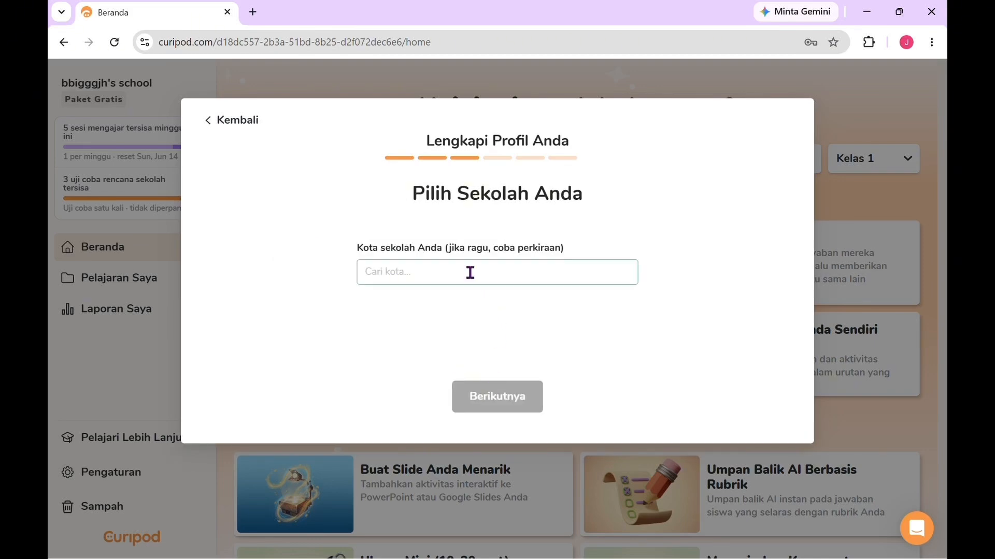
Step: Search the school city field for bengkayang and choose Bengkayang, Bengkayang Regency, West Kalimantan, Indonesia
click(469, 273)
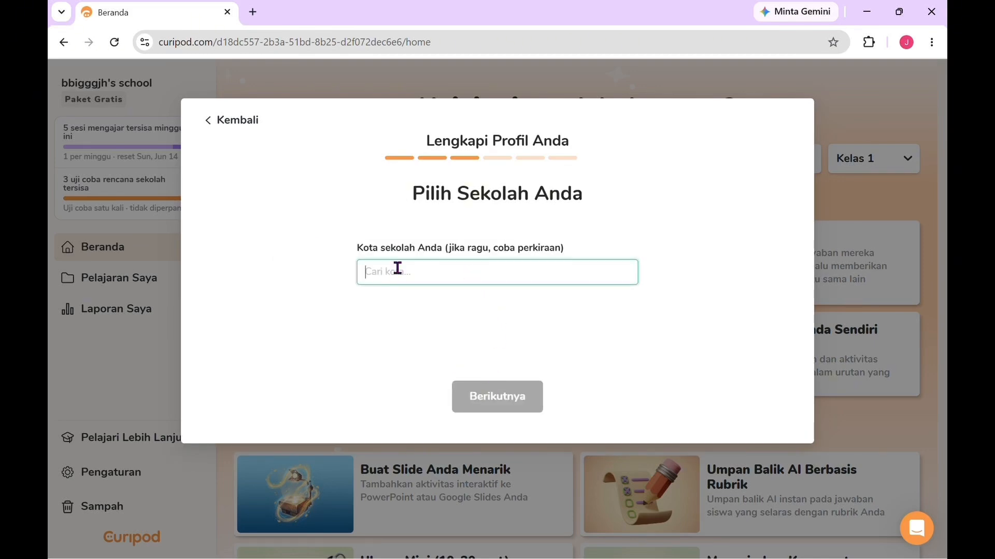
text(bengk)
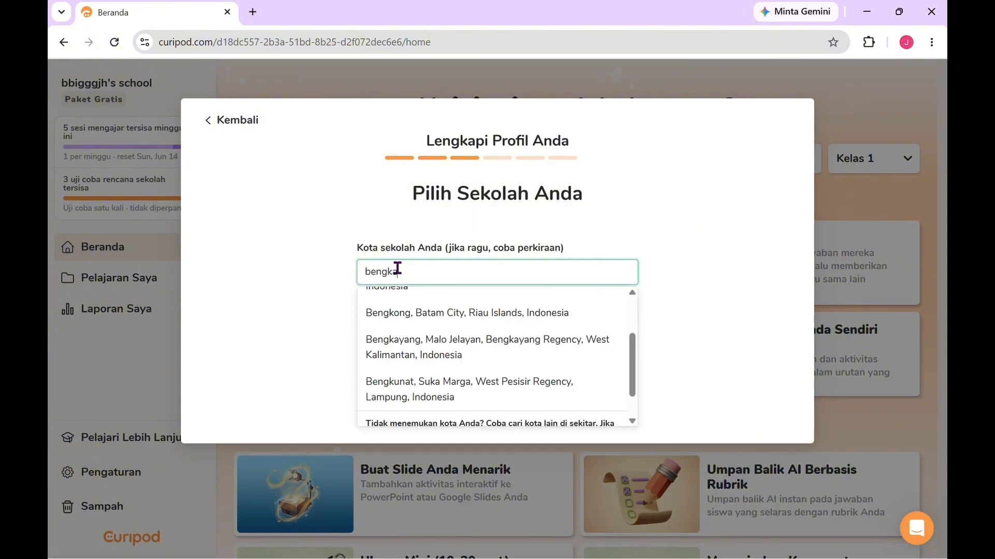
text(ay)
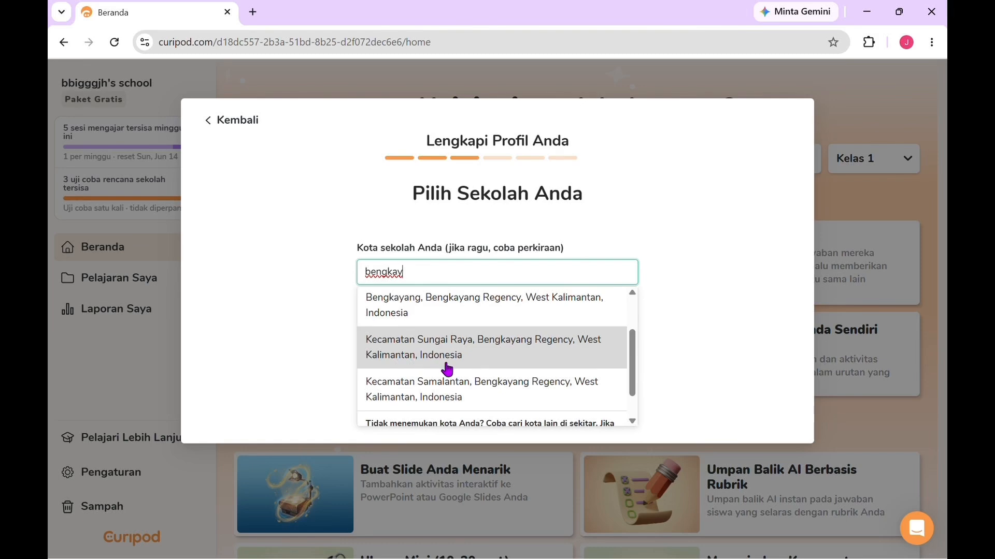
text(ang)
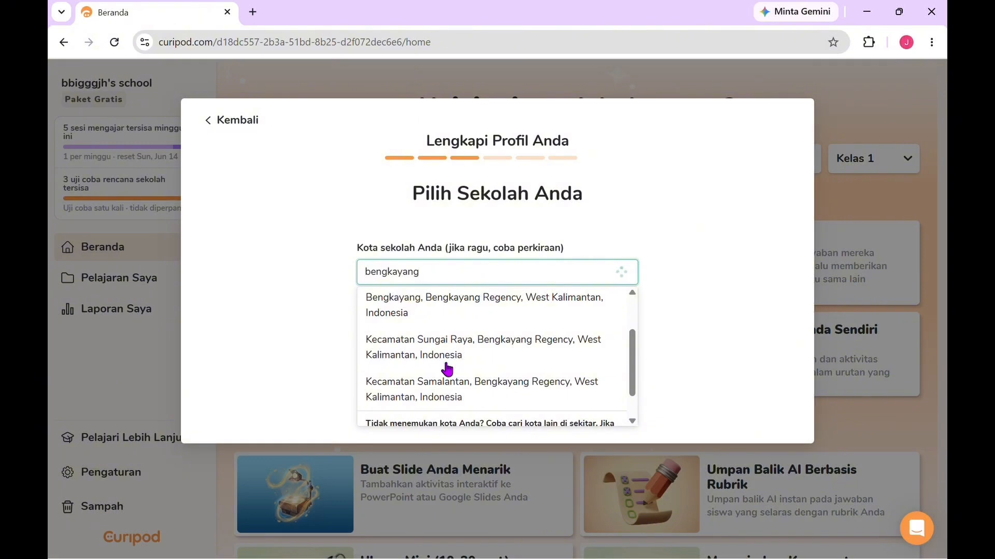
scroll(497, 335, down, 1)
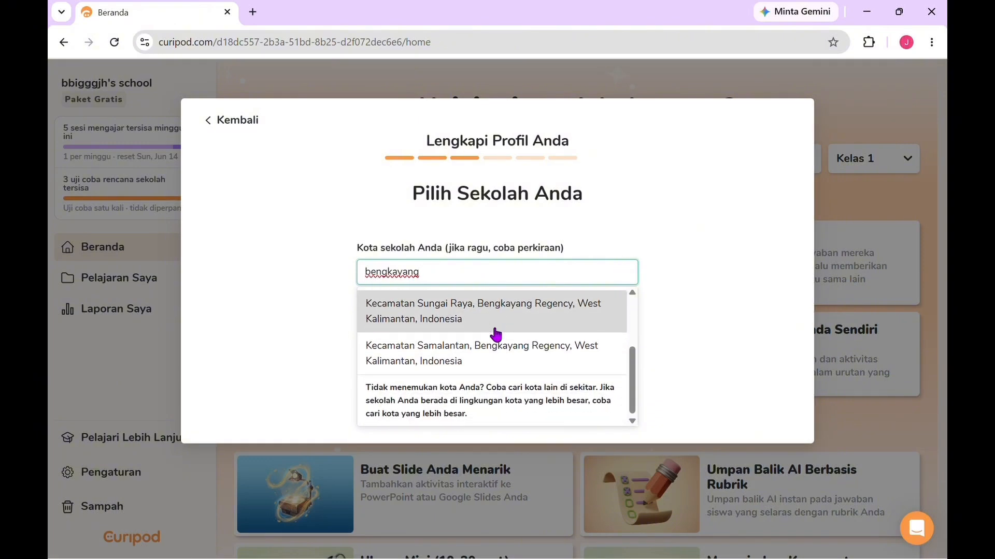
scroll(475, 355, up, 2)
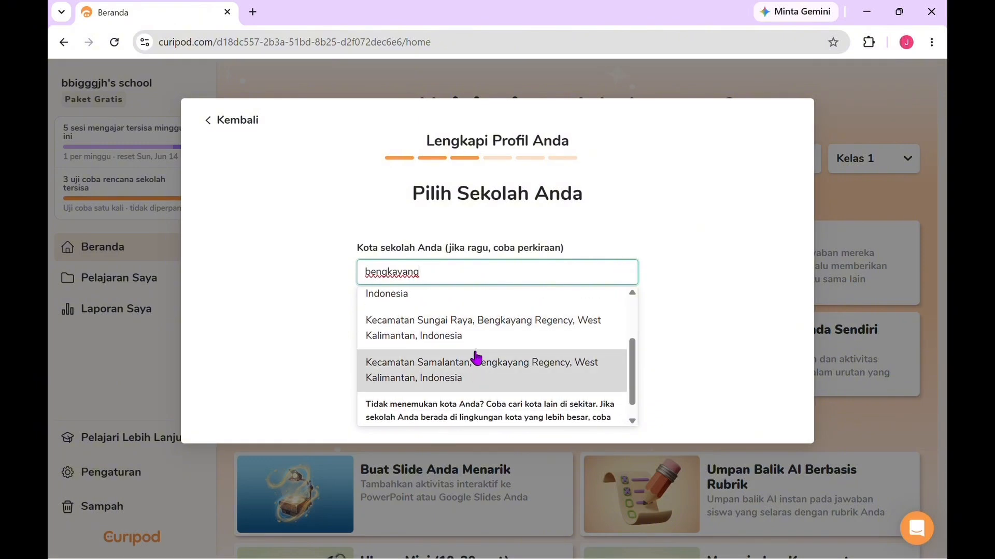
scroll(480, 350, up, 1)
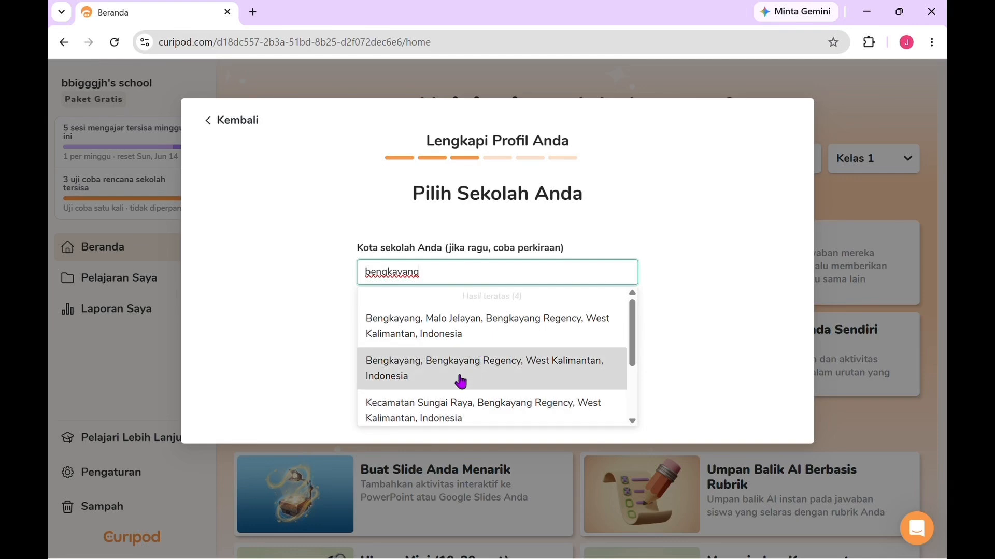
click(461, 379)
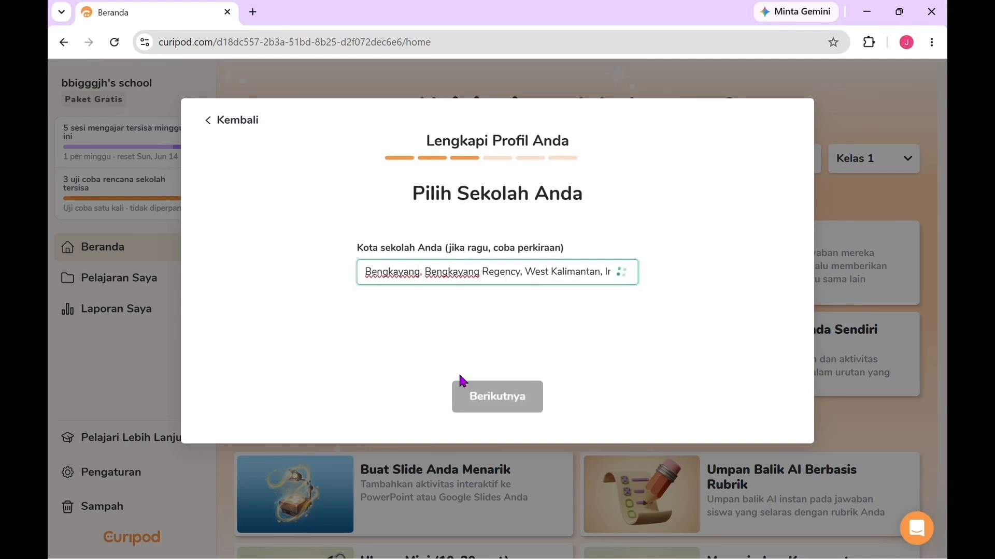
Step: Enter Sma Negeri 1 Sungai Betung as the school name and continue to the subject question
click(422, 329)
click(422, 327)
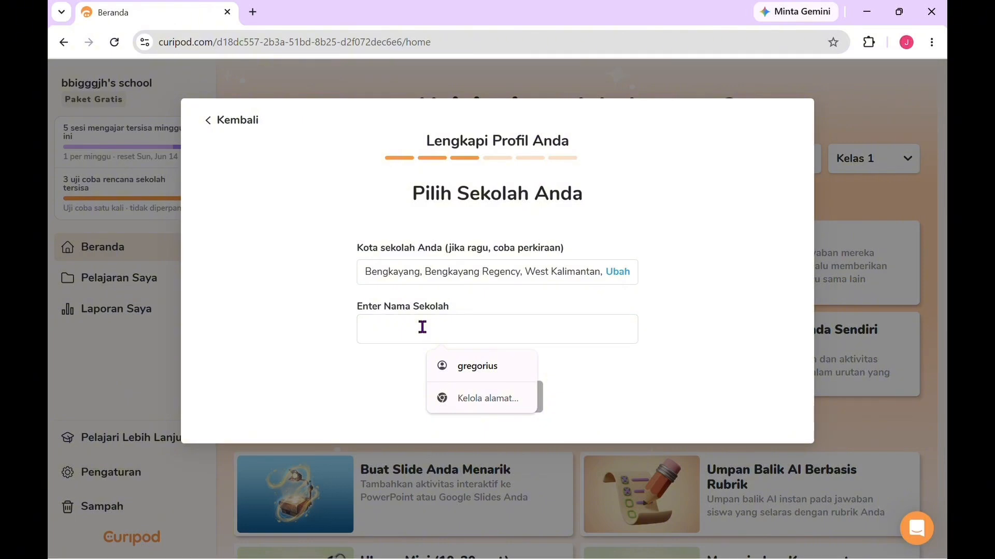
text(Sma )
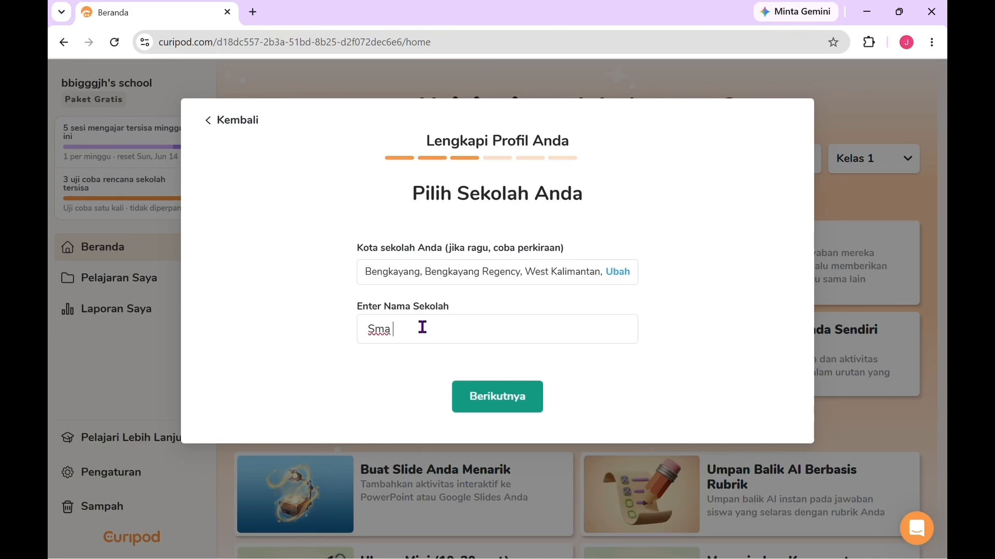
text(Negeri 1 Sunga)
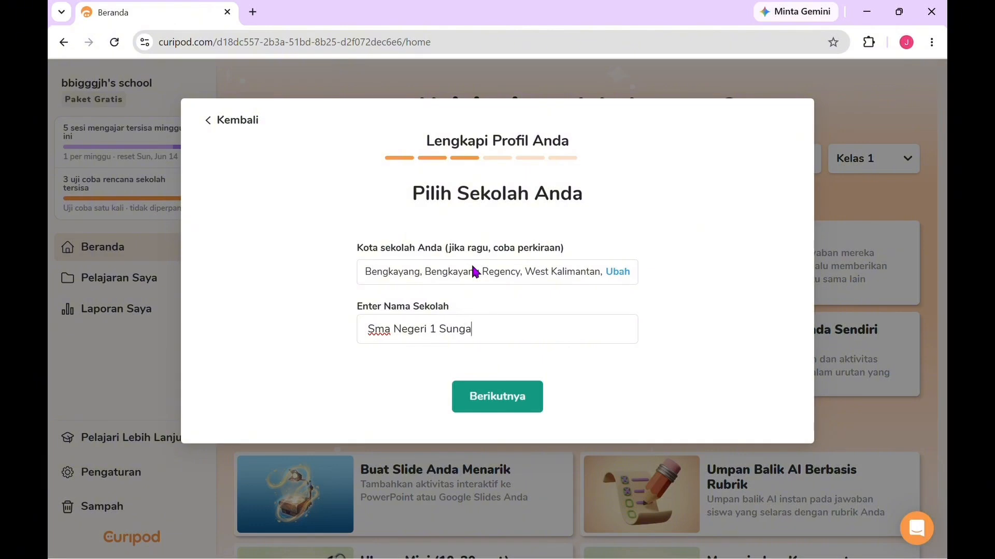
text(i Betung)
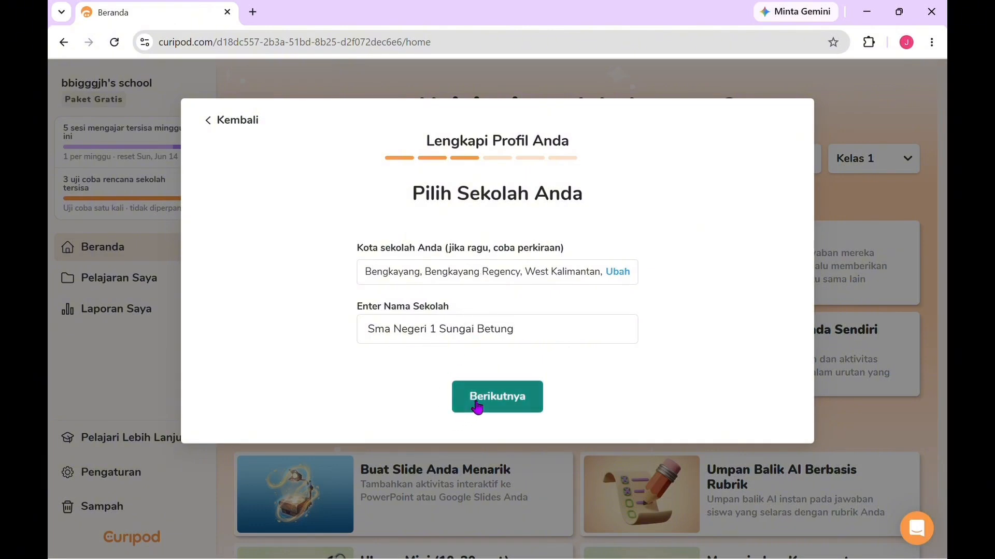
click(476, 407)
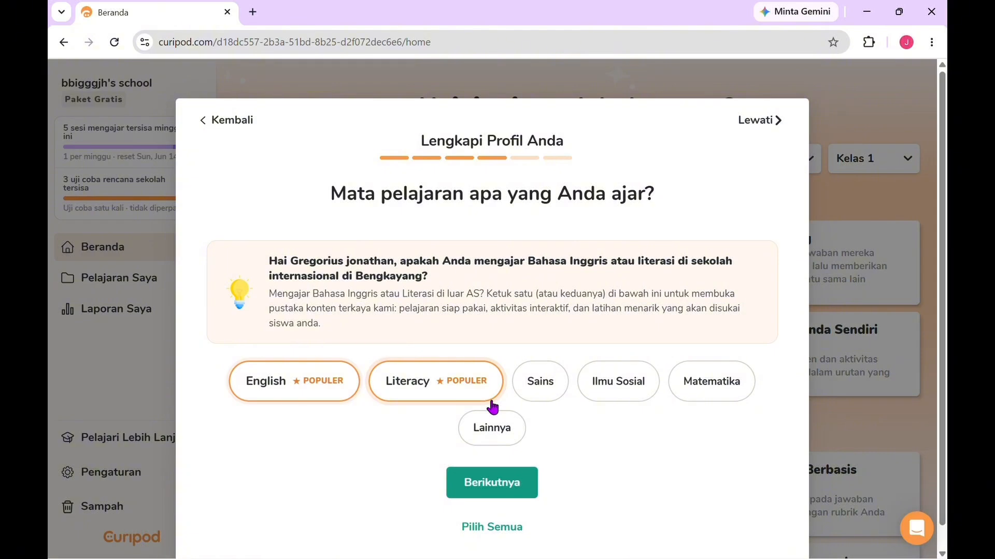
Step: Choose Lainnya as the subject taught, specify Bahasa indonesia as the other subject, and continue to the grade question
scroll(513, 407, down, 1)
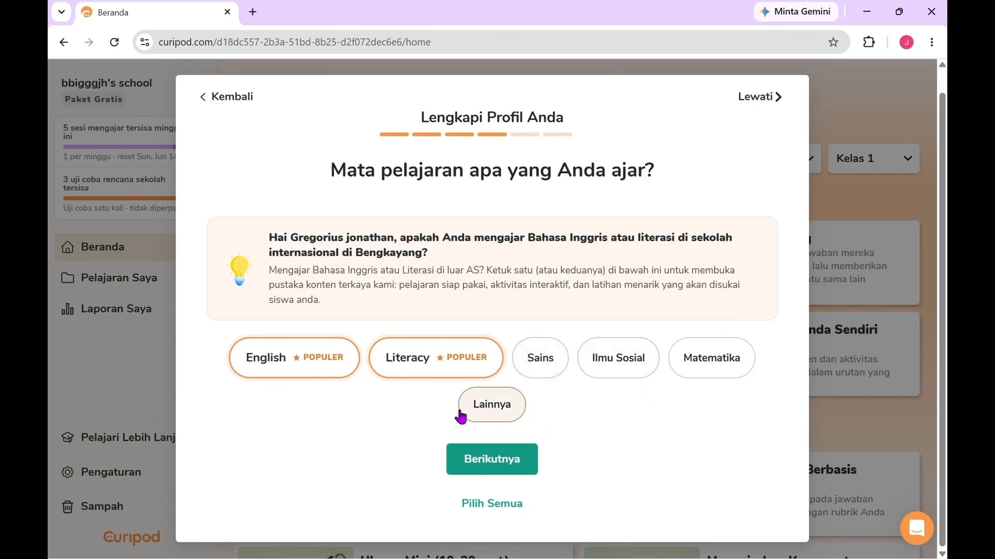
click(483, 412)
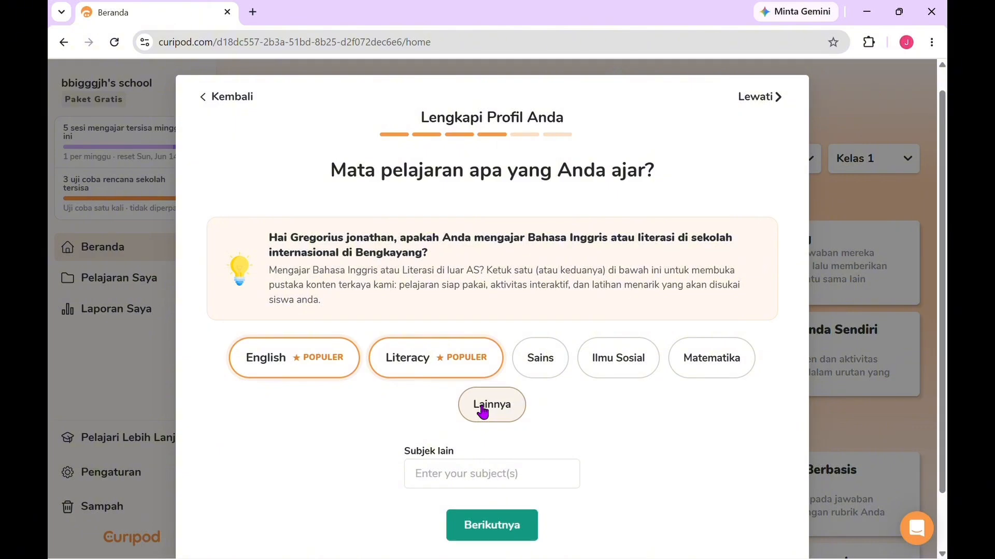
scroll(609, 433, down, 2)
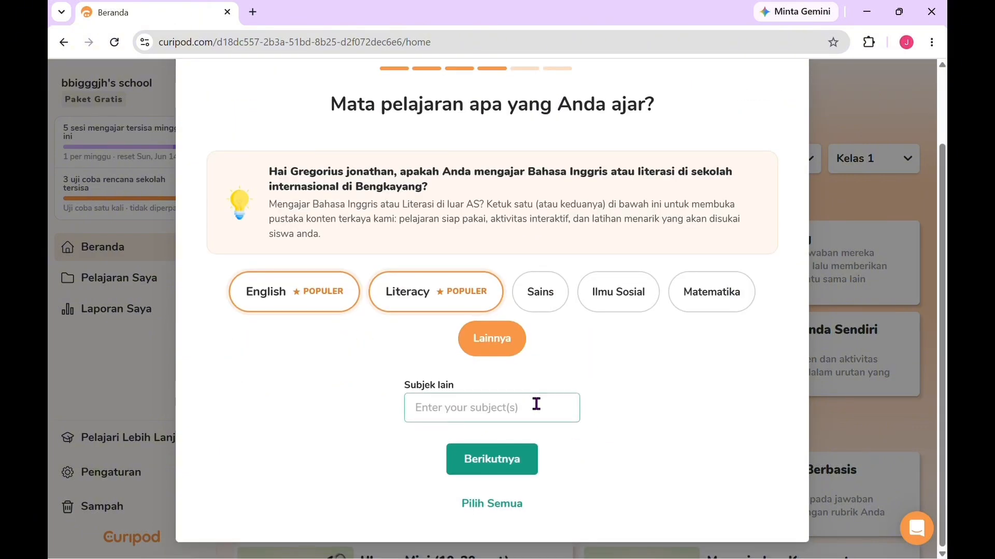
click(531, 405)
text(B)
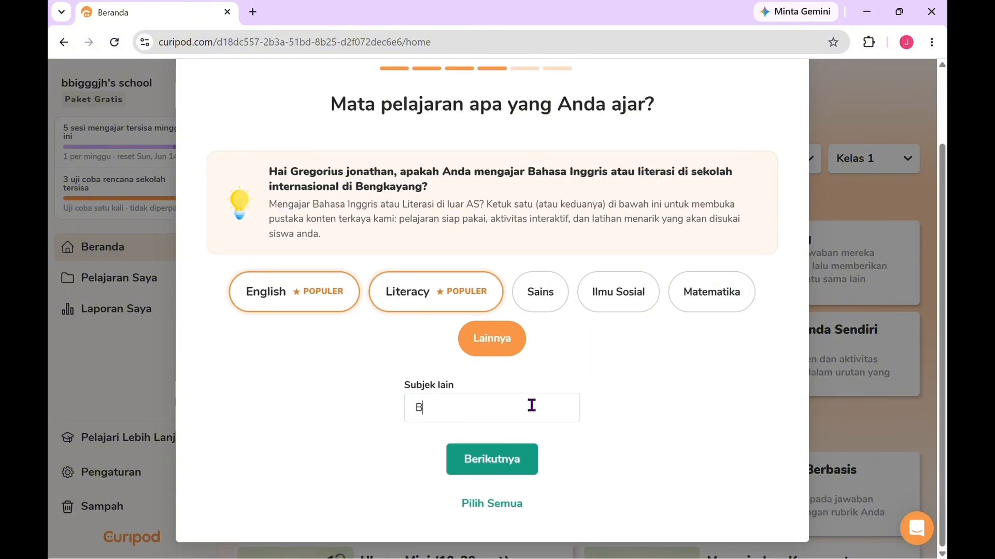
text(ahasa indonesia)
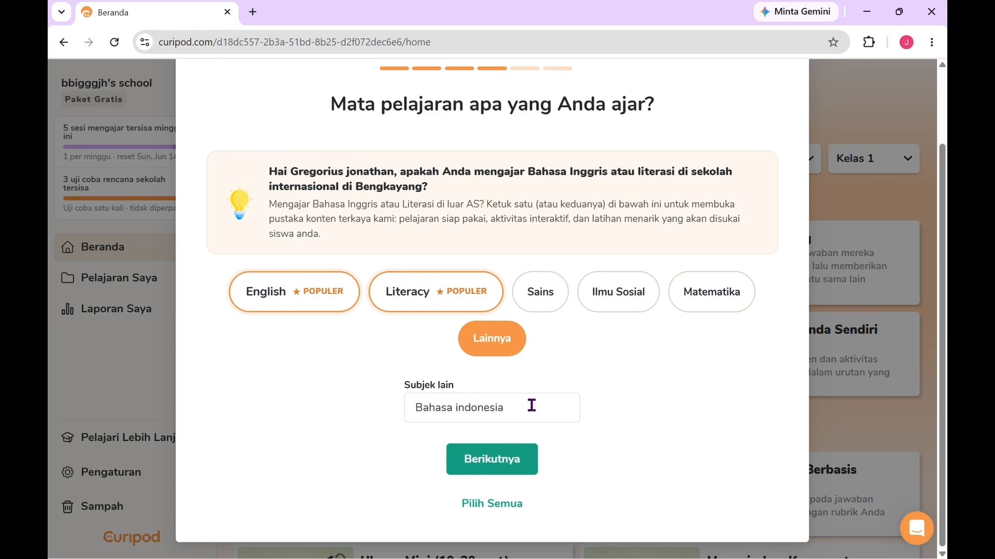
click(503, 461)
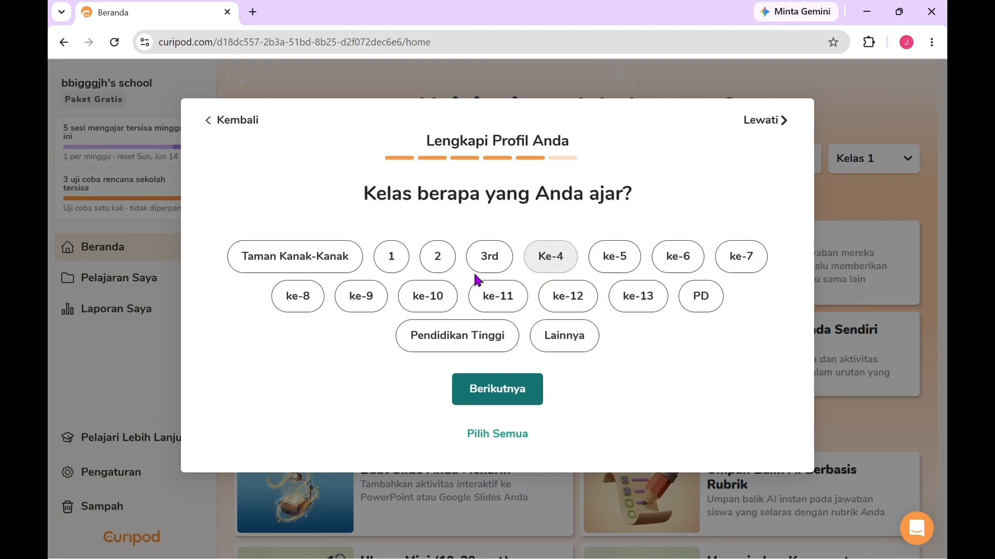
Step: Select grades ke-10, ke-11 and ke-12, and finish the profile with Media Sosial as the way Curipod was discovered
click(440, 295)
click(498, 304)
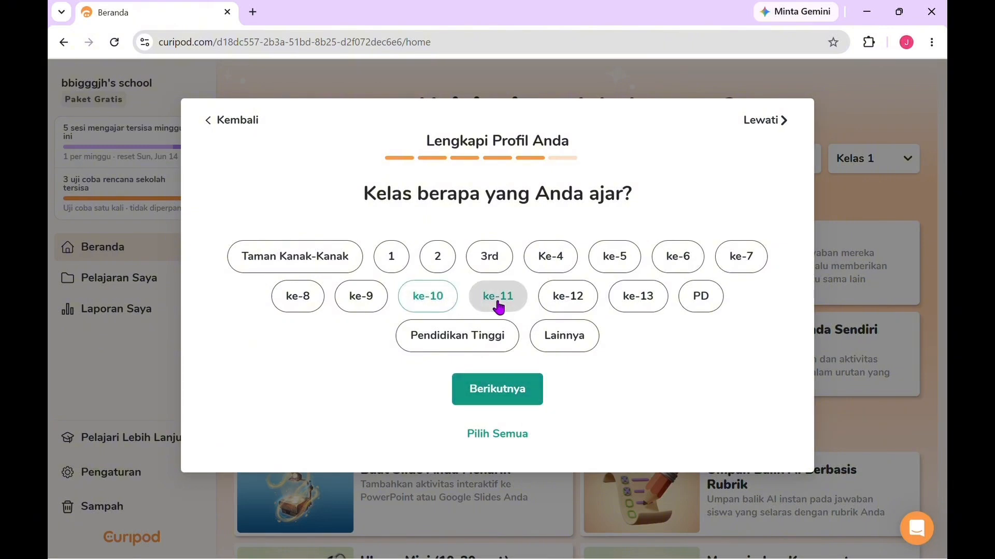
click(567, 305)
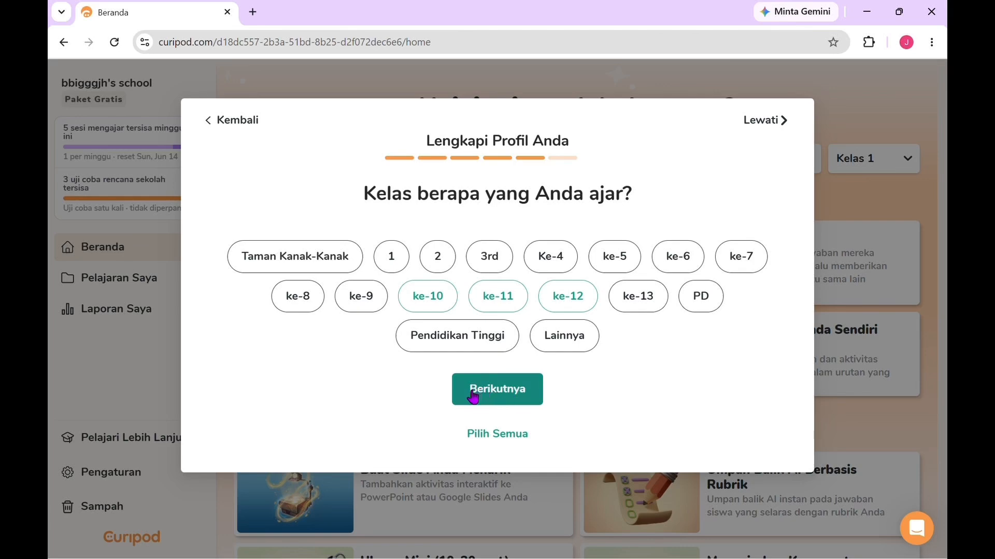
click(500, 395)
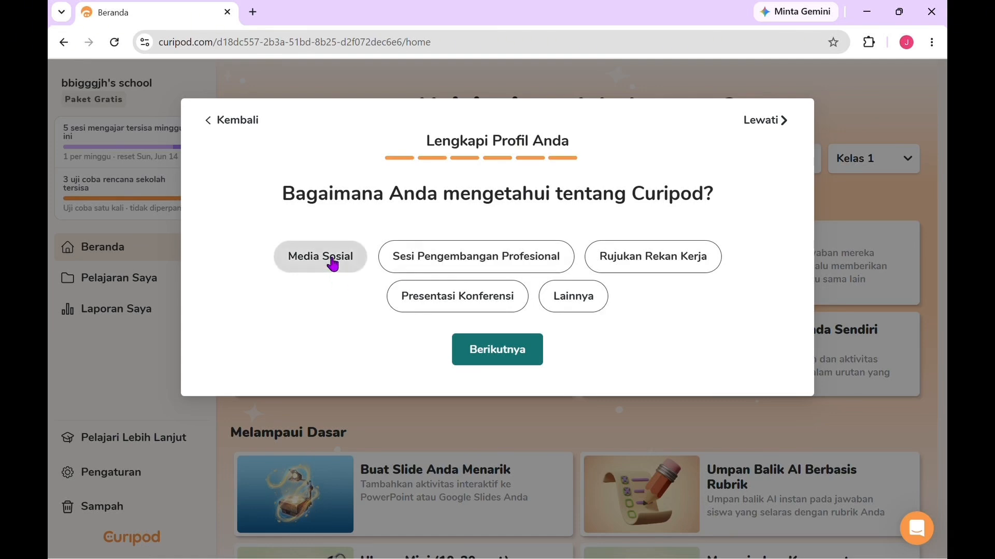
click(331, 260)
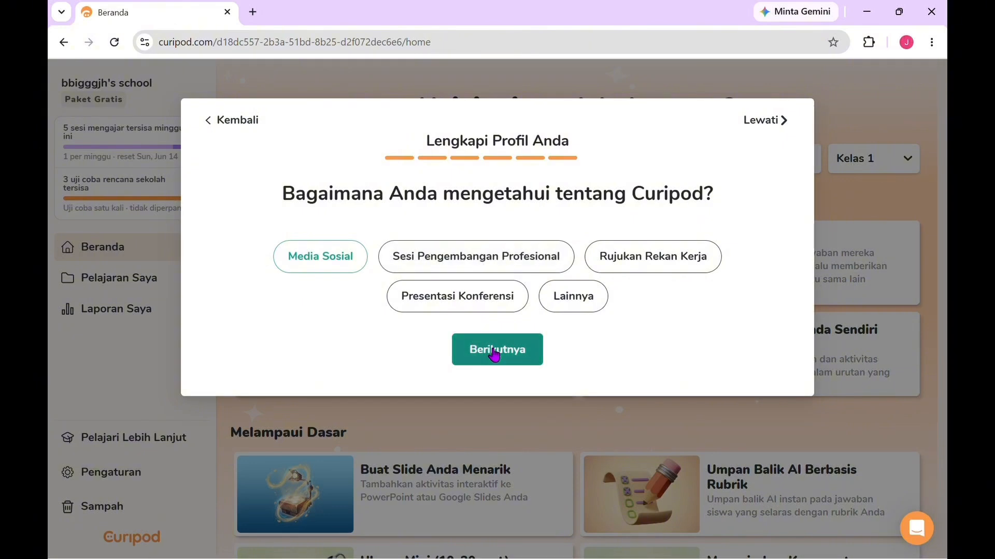
click(495, 351)
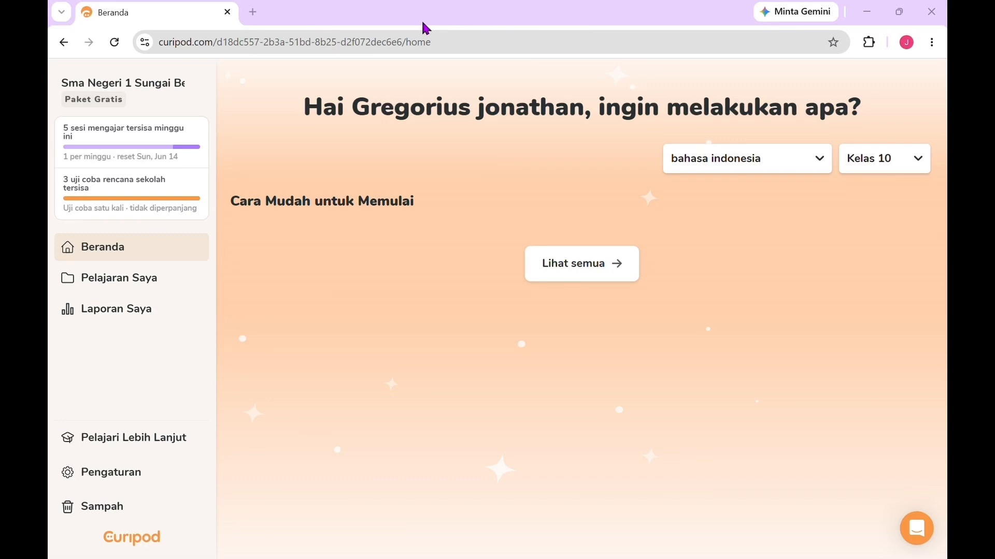
Step: Open the full list of lesson and activity templates from the home page and examine the types on offer
click(564, 262)
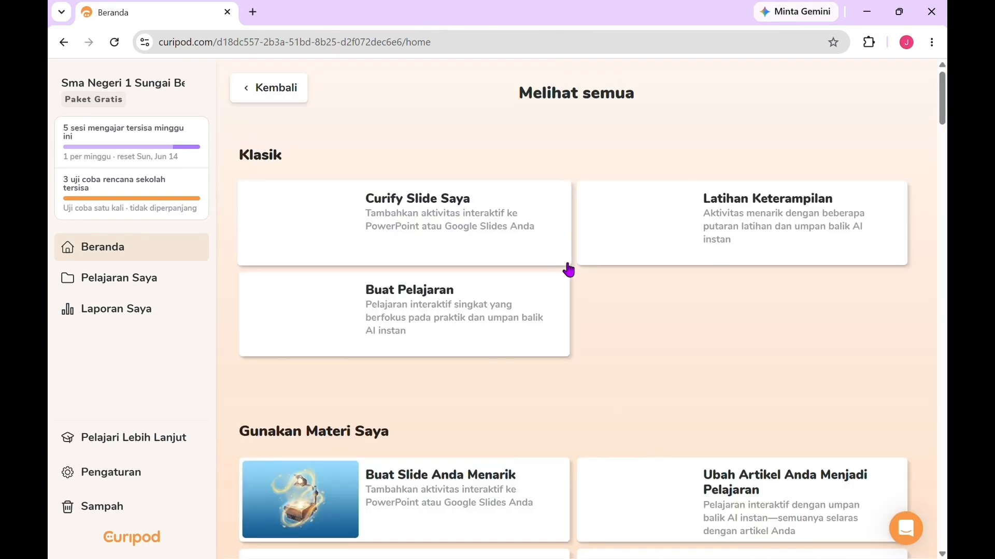
scroll(632, 367, down, 3)
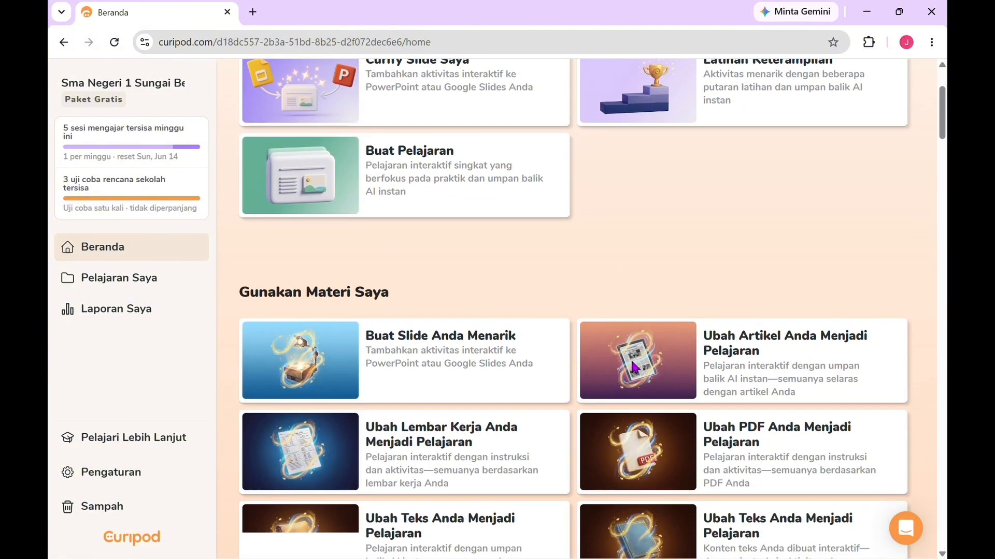
scroll(651, 289, down, 5)
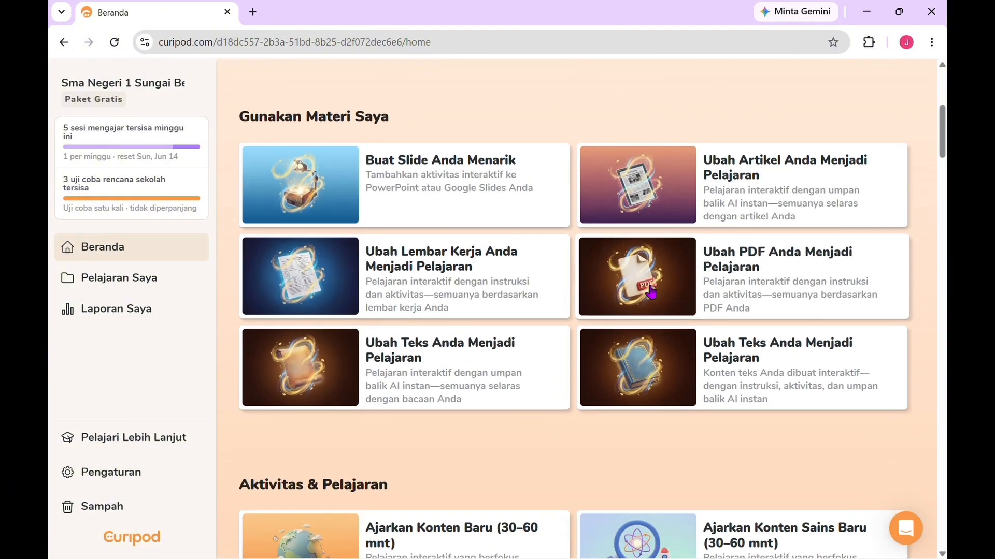
scroll(651, 293, down, 3)
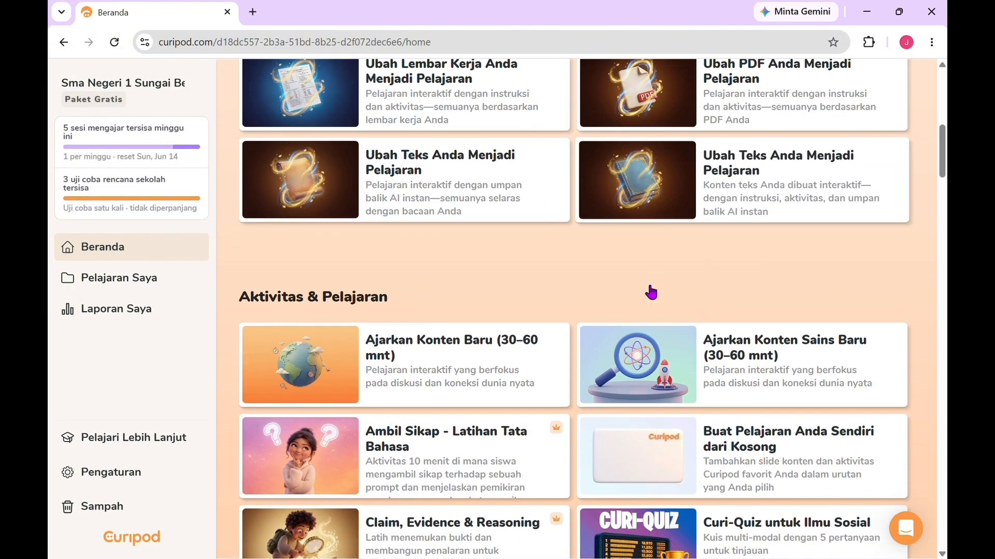
scroll(651, 291, down, 3)
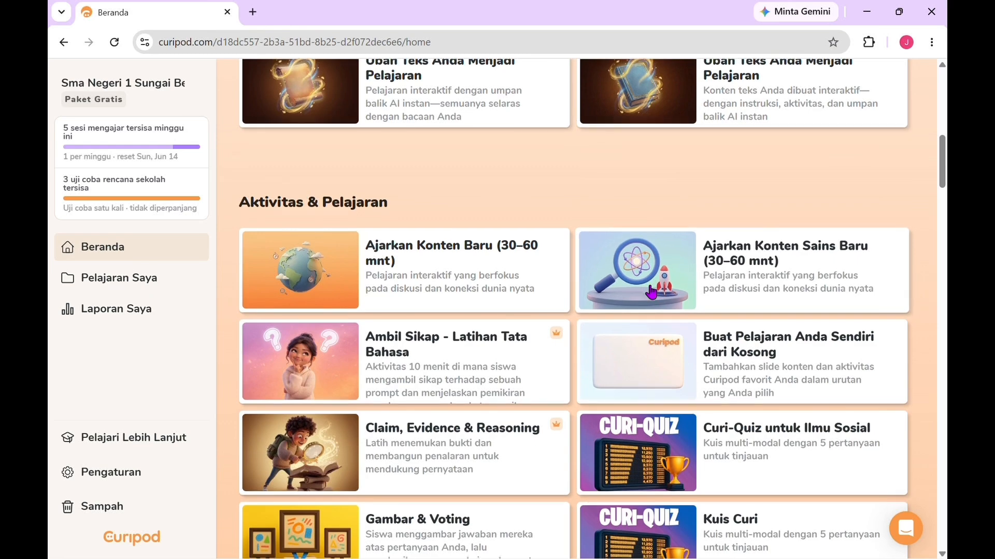
scroll(652, 291, down, 2)
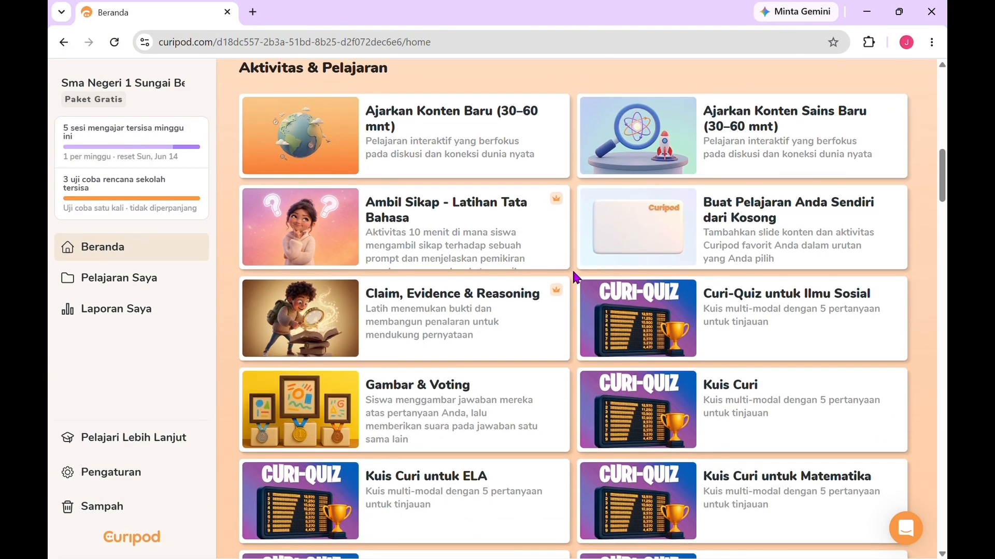
scroll(574, 274, down, 1)
scroll(575, 277, down, 2)
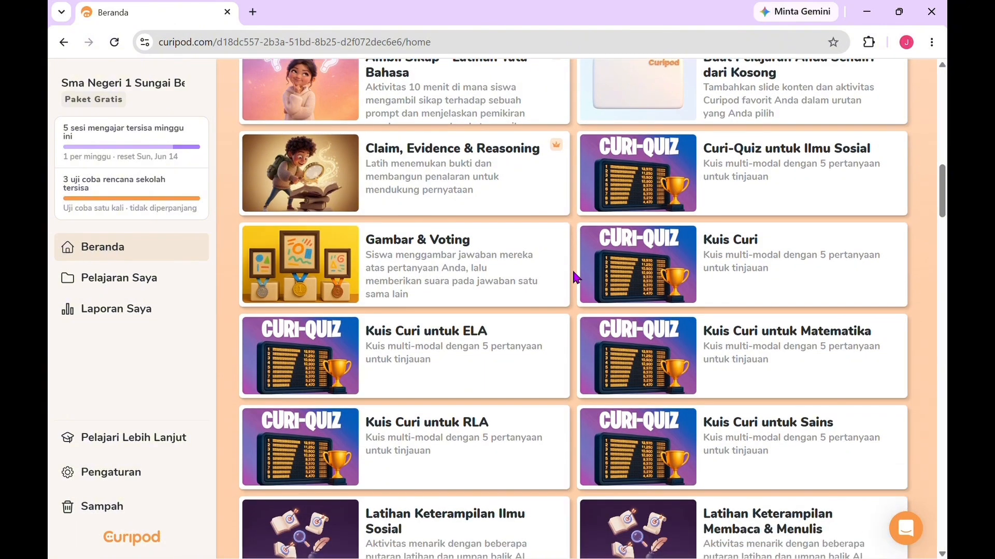
scroll(575, 278, down, 1)
scroll(575, 278, down, 2)
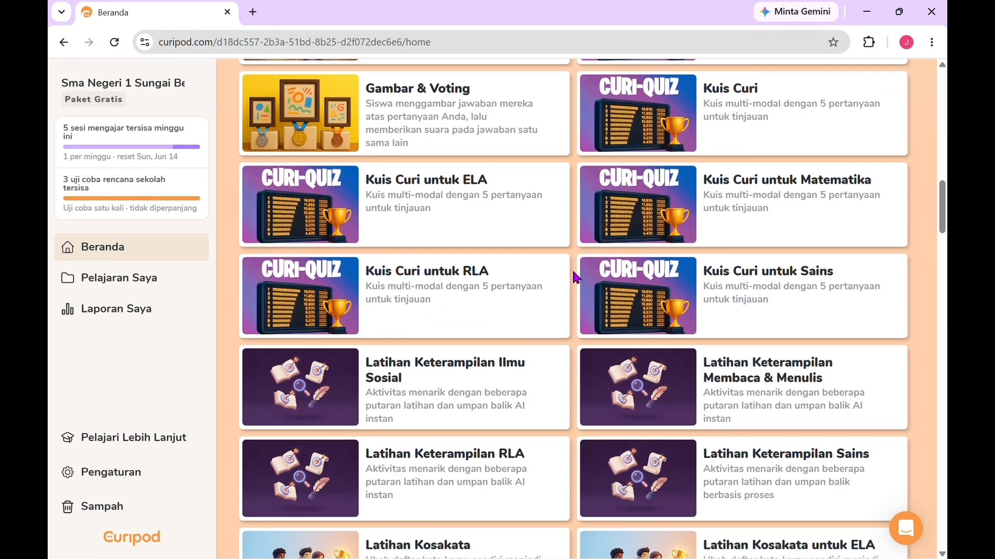
scroll(576, 278, down, 2)
scroll(576, 278, down, 2)
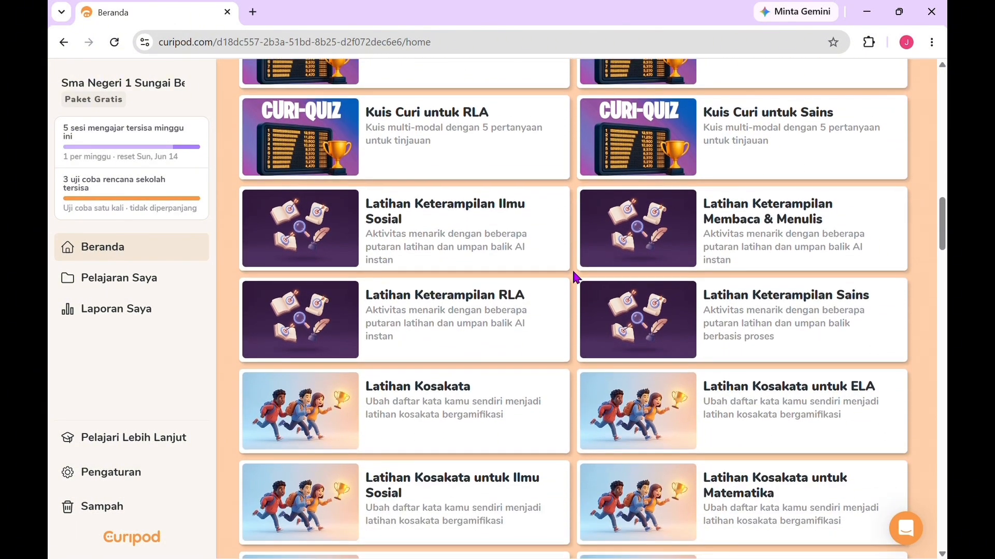
scroll(576, 278, down, 2)
scroll(573, 274, down, 3)
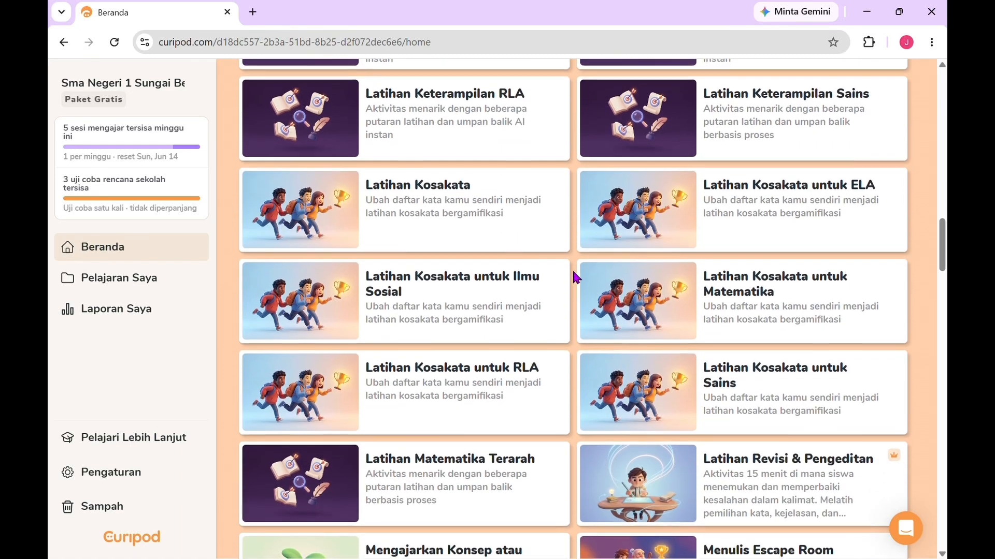
scroll(573, 274, down, 3)
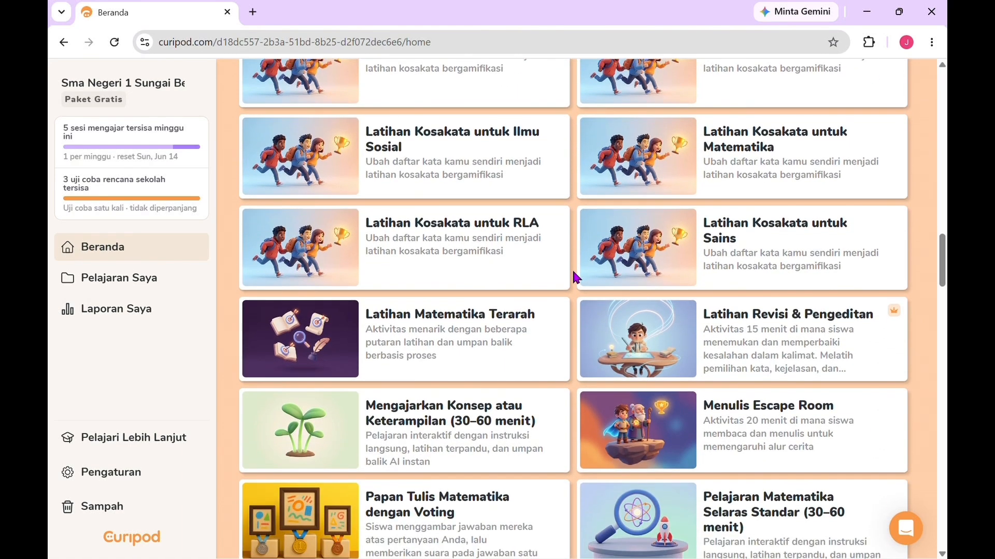
Step: Examine the rest of the Aktivitas & Pelajaran templates, including the final entries, and return to the Gunakan Materi Saya section
scroll(574, 274, down, 1)
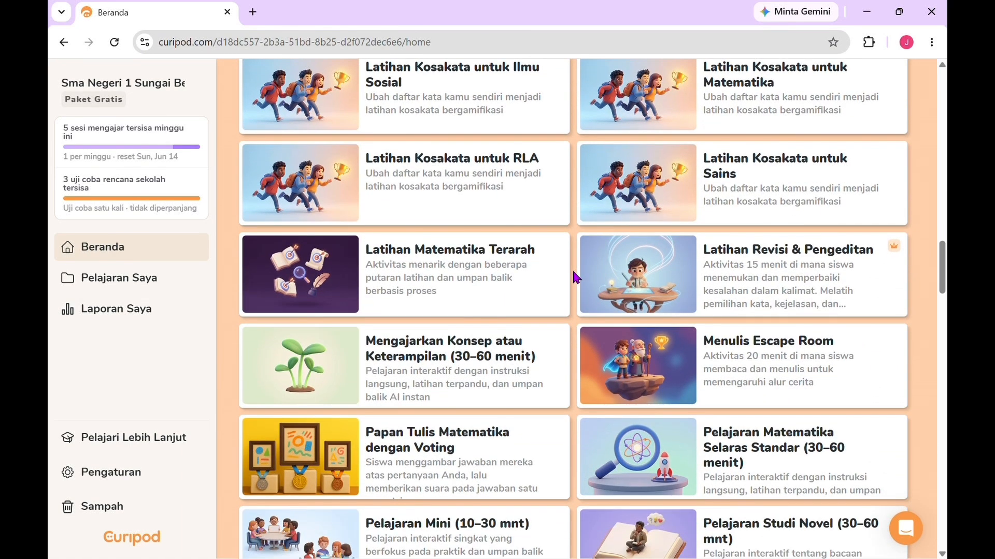
scroll(573, 278, down, 2)
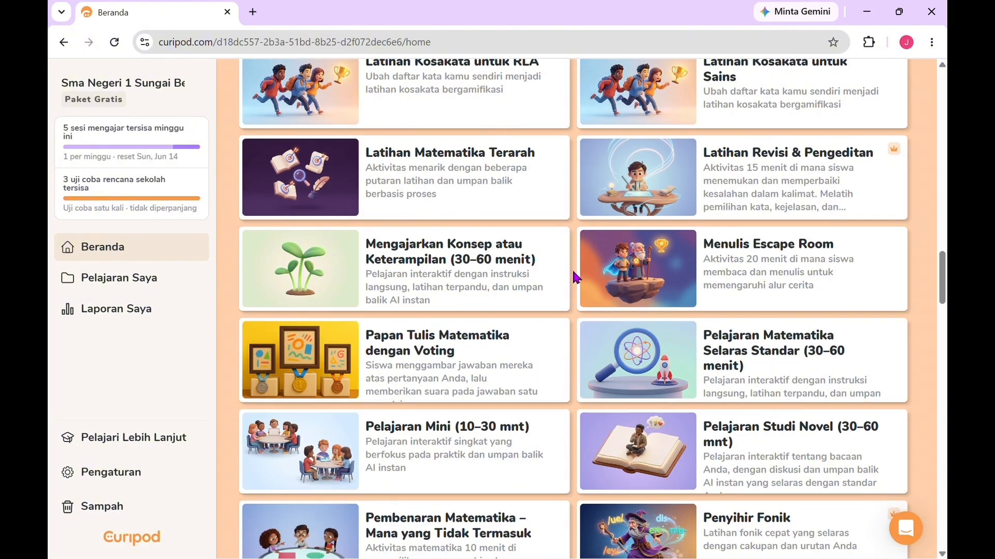
scroll(573, 274, down, 2)
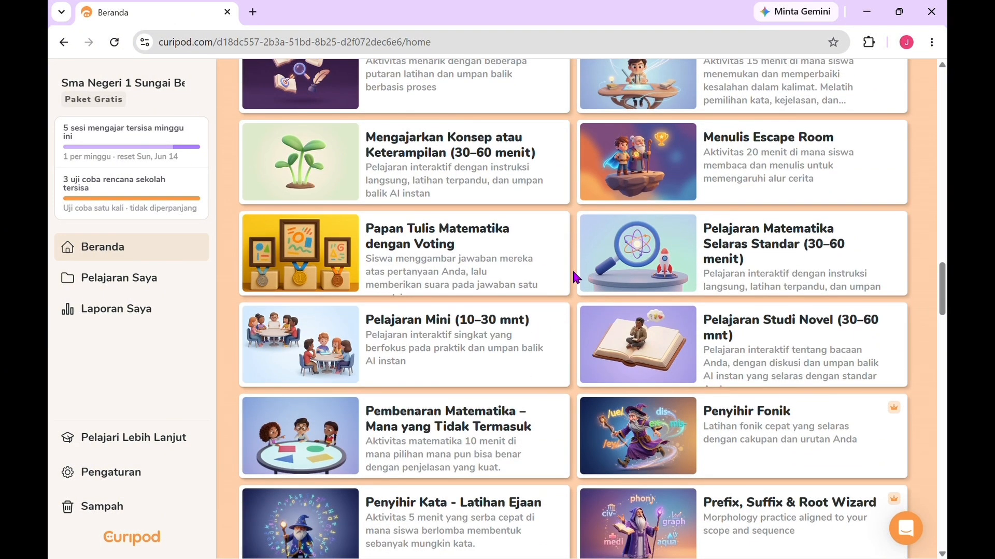
scroll(574, 273, down, 1)
scroll(574, 273, down, 1)
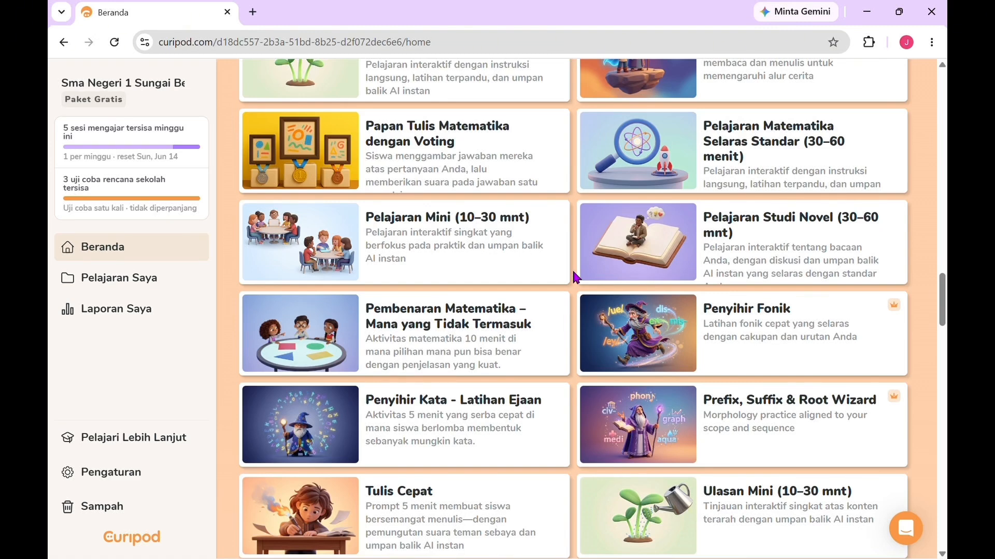
scroll(573, 275, down, 2)
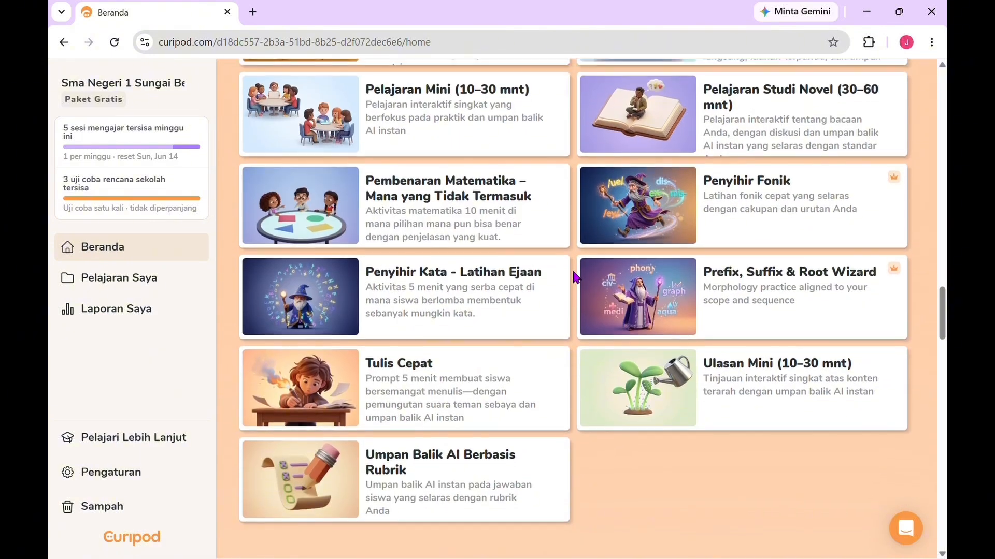
scroll(575, 277, up, 1)
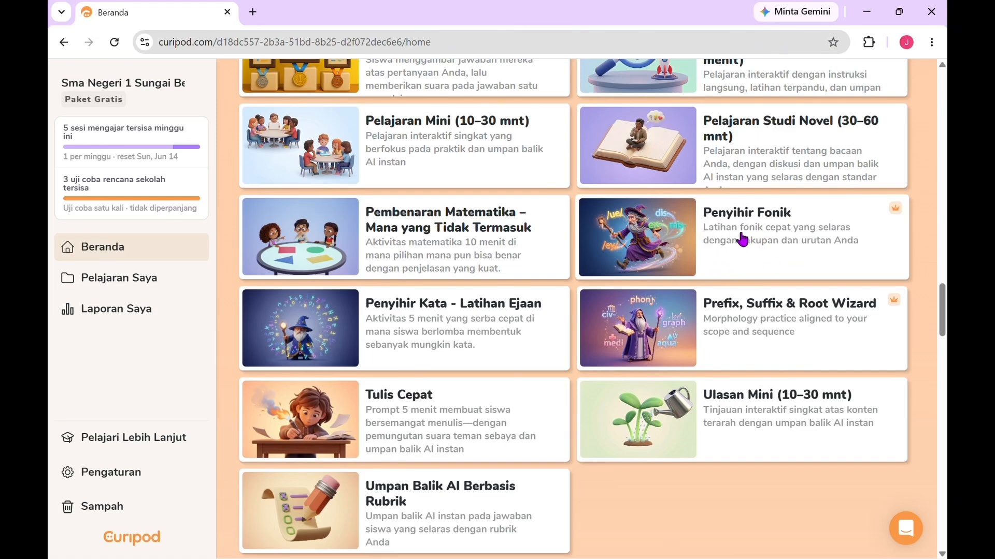
scroll(594, 226, up, 2)
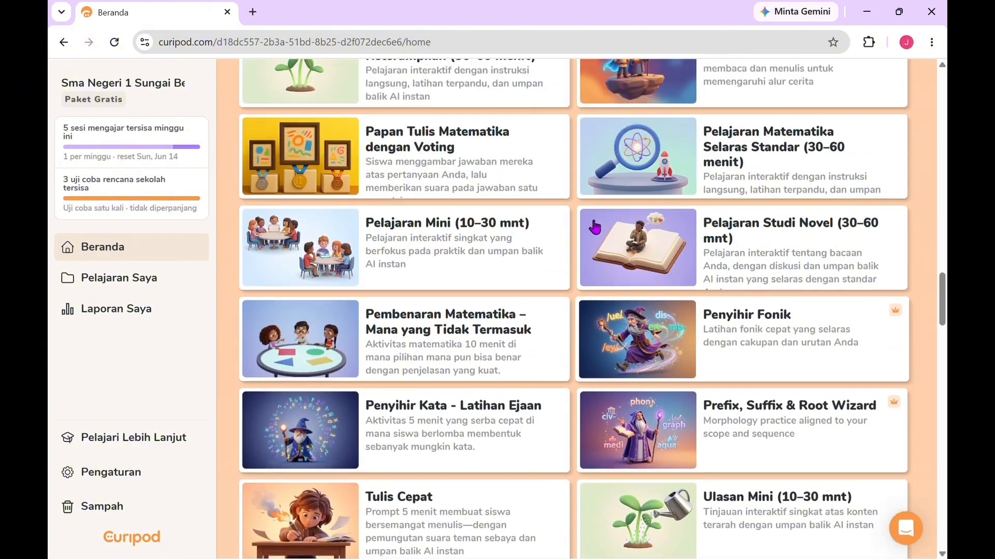
scroll(549, 205, up, 8)
scroll(549, 205, up, 14)
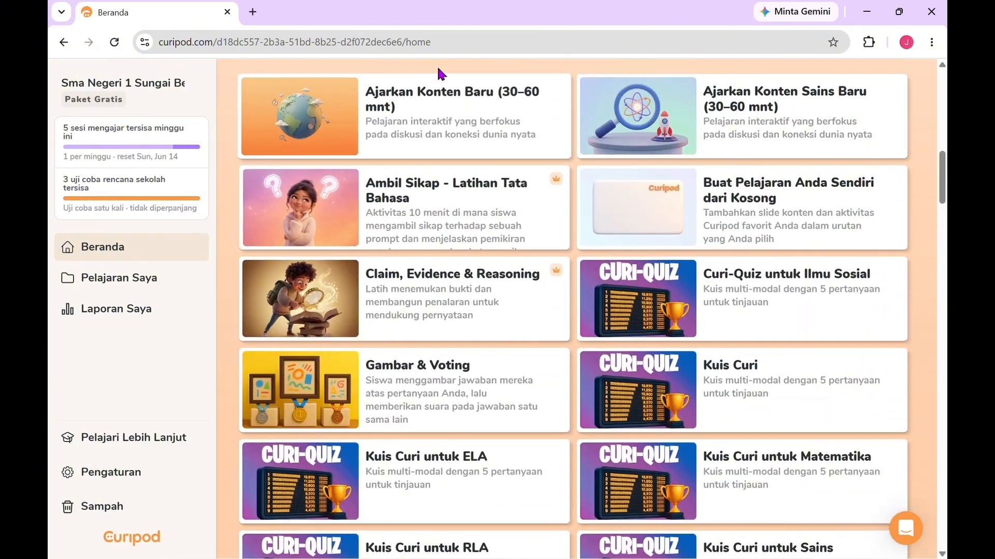
scroll(436, 67, up, 8)
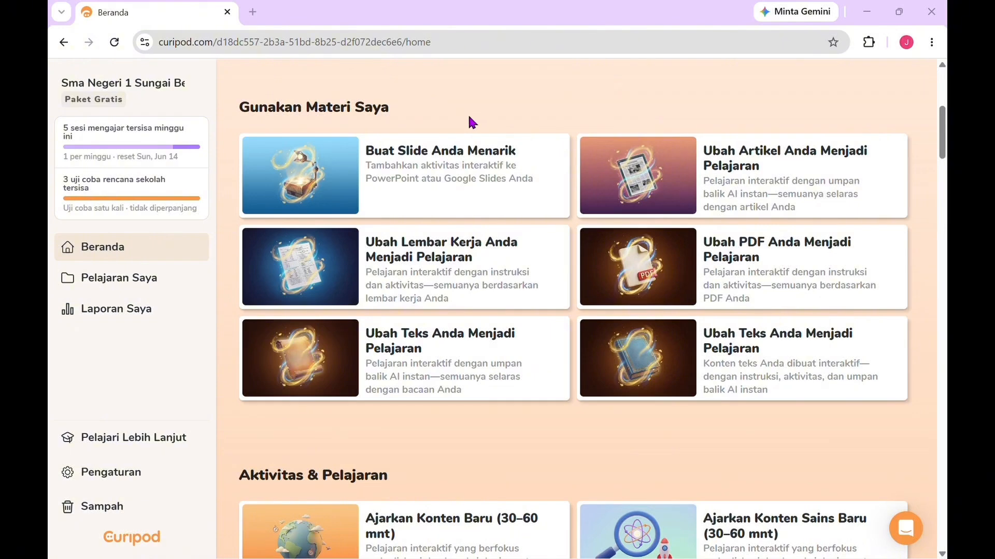
Step: Open the Buat Slide Anda Menarik template, check the presentation source options, and set the class to Kelas 10
click(400, 164)
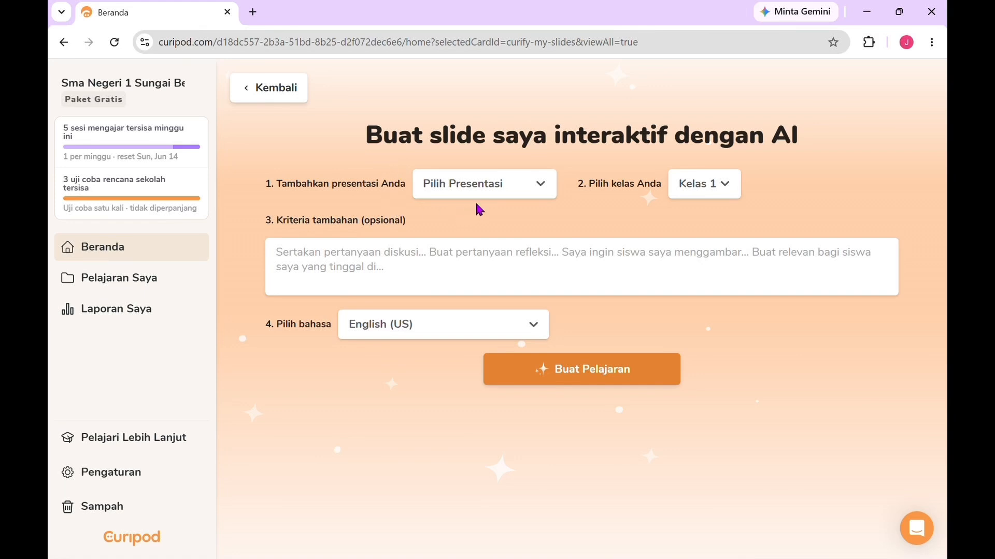
click(538, 187)
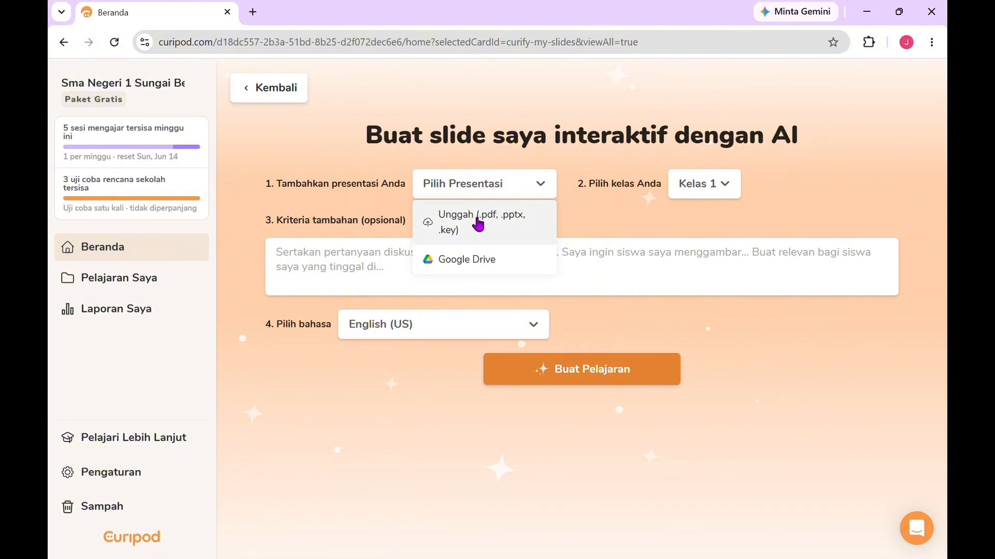
click(594, 210)
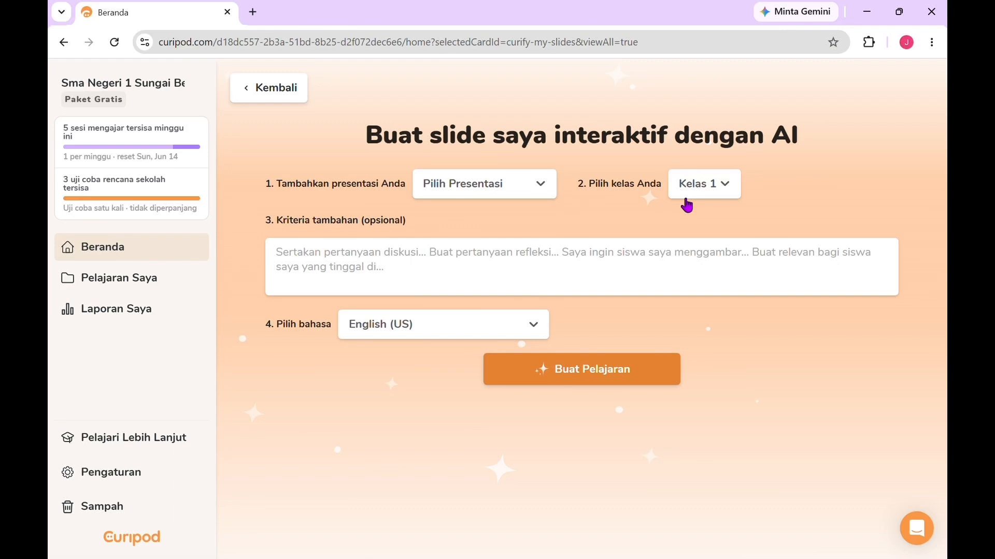
click(710, 191)
scroll(707, 284, down, 4)
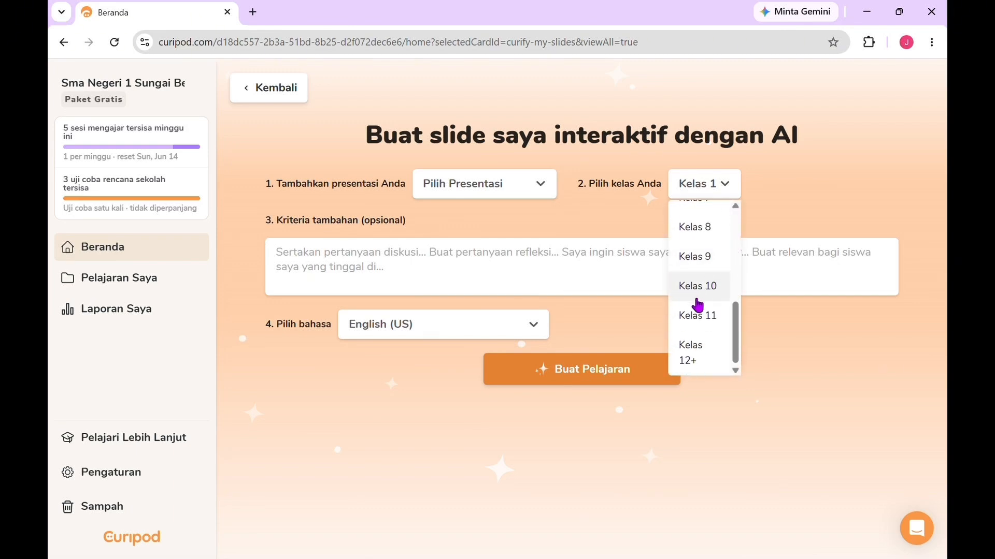
click(706, 294)
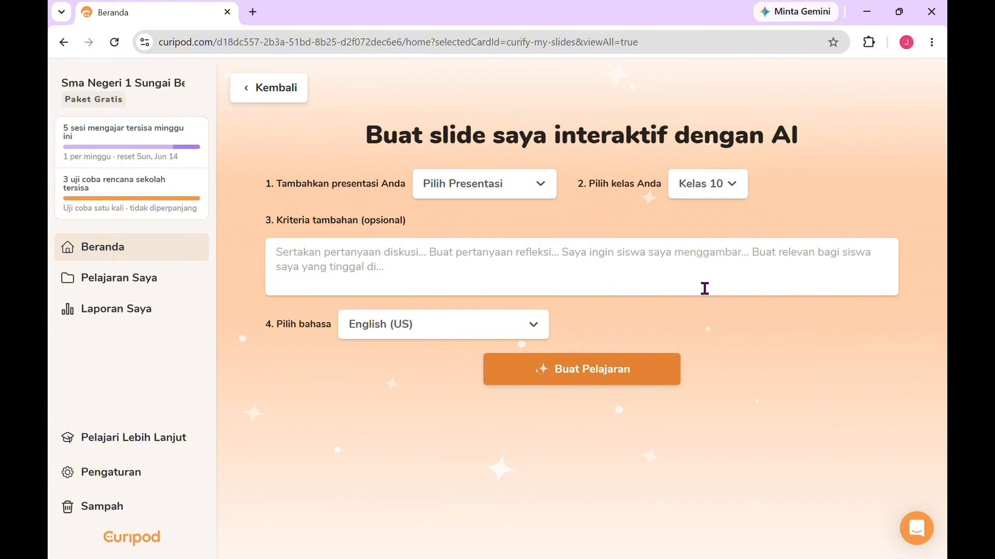
Step: Upload the PowerPoint file SEMIOTIKA-KUNYENG (1) from the Unduhan folder as the presentation
click(502, 184)
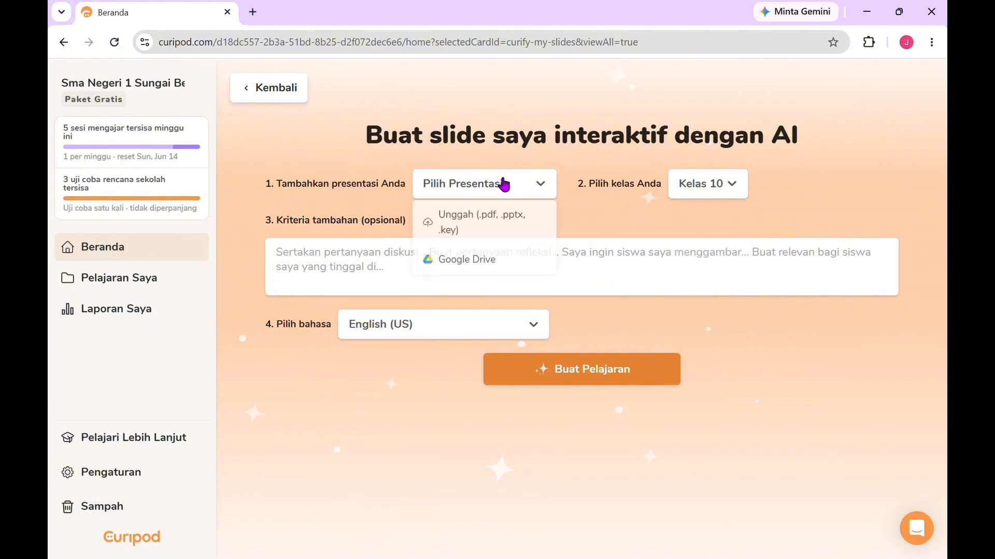
click(491, 224)
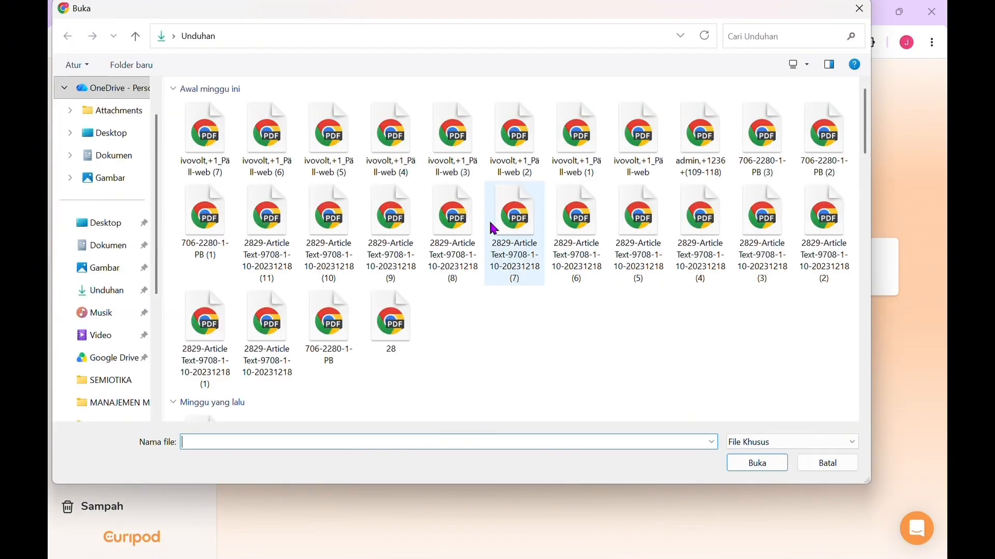
click(115, 295)
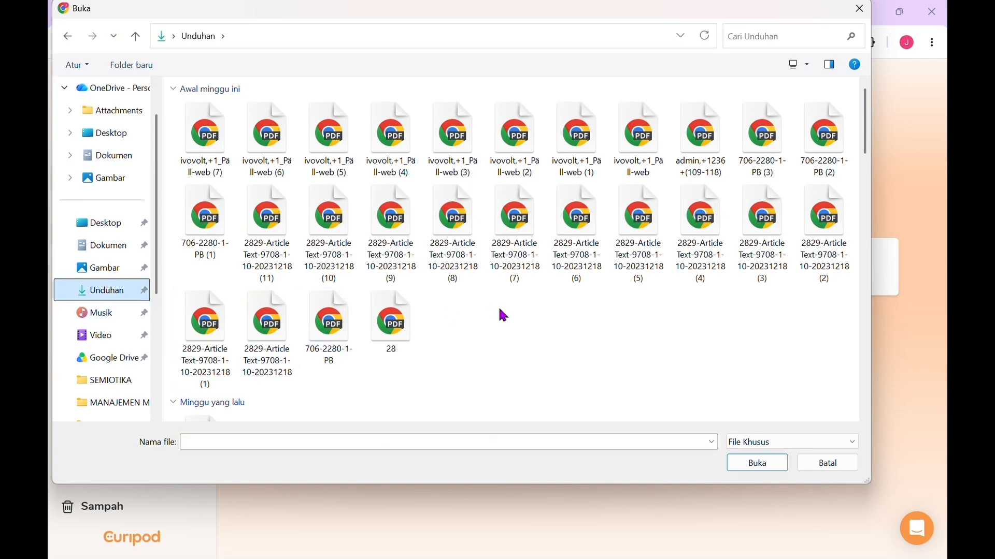
scroll(503, 305, down, 10)
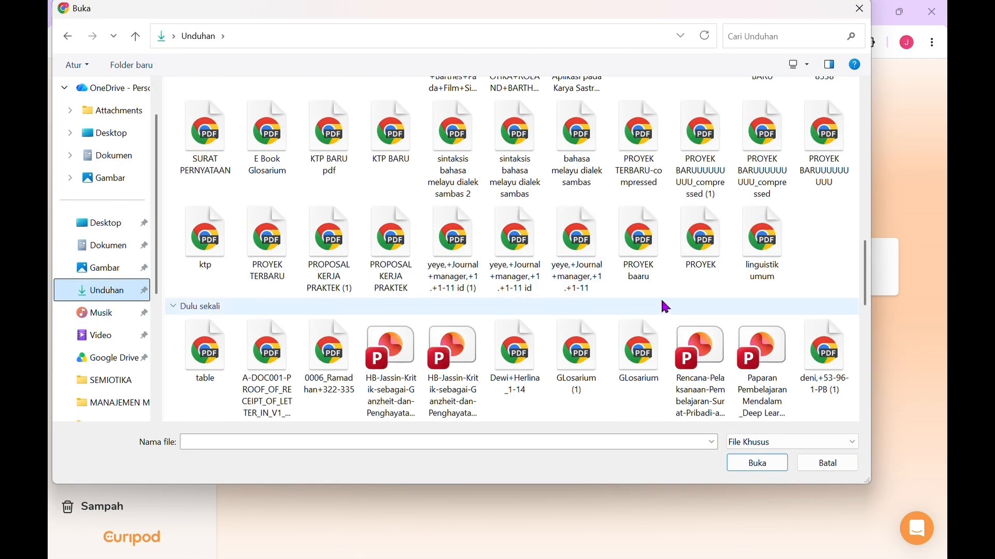
scroll(662, 304, up, 3)
scroll(661, 297, up, 6)
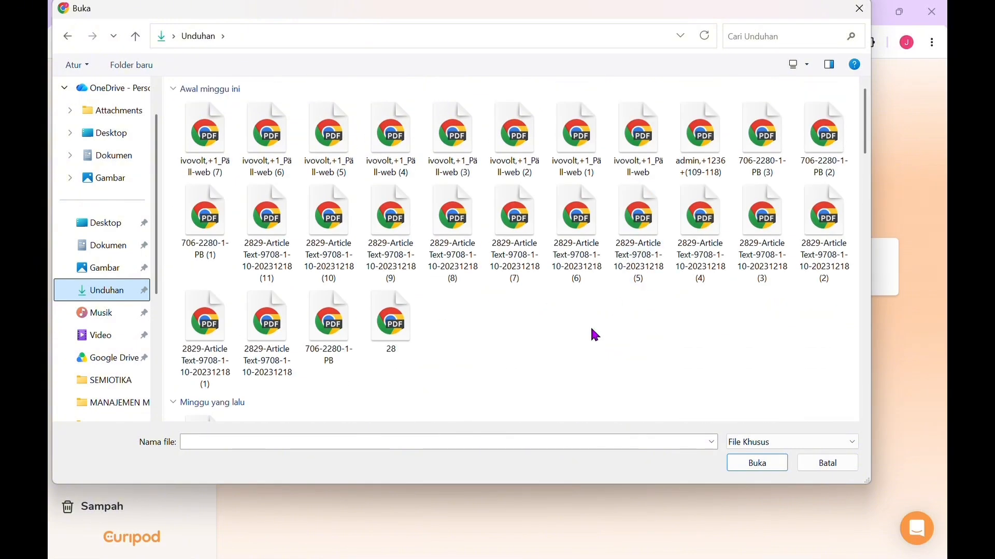
scroll(590, 331, down, 5)
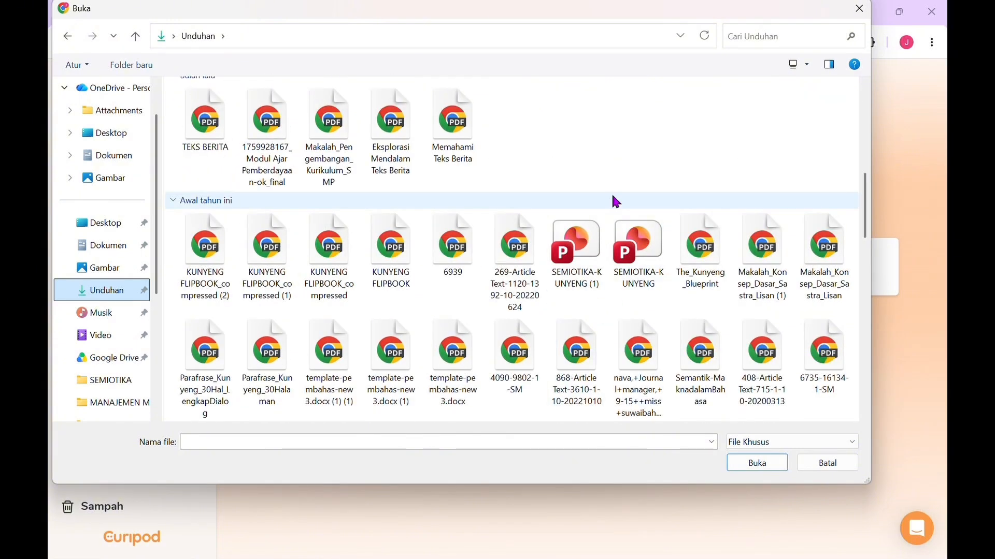
click(574, 254)
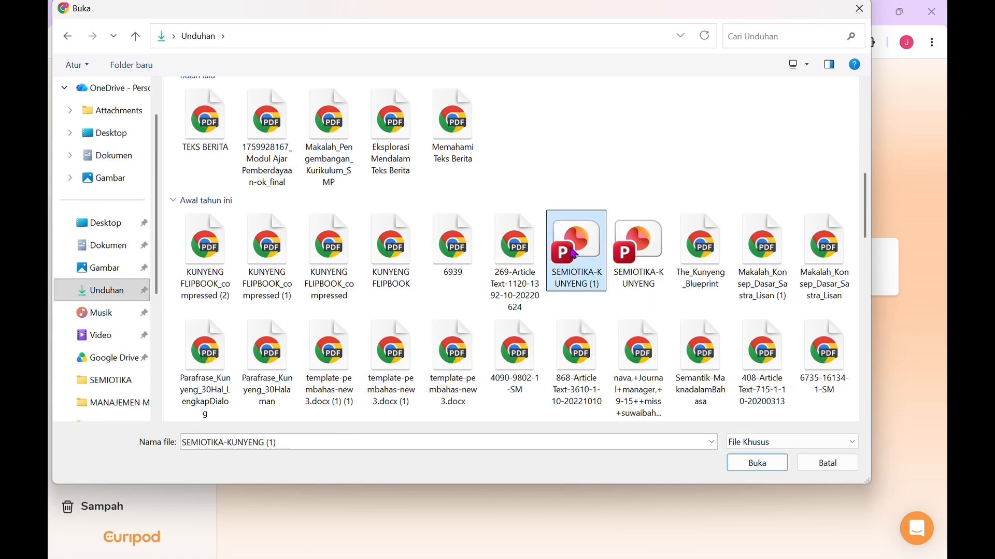
click(757, 463)
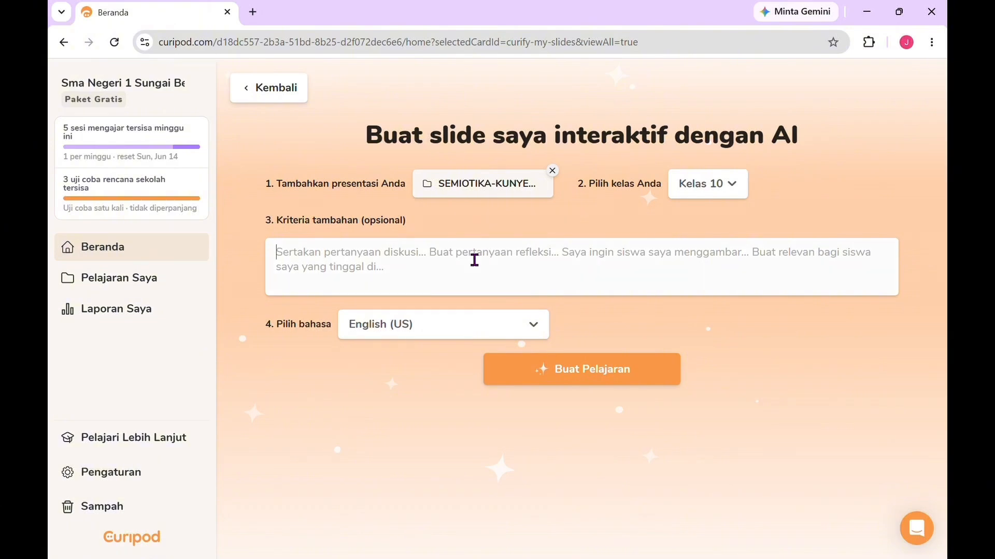
Step: Set the lesson language to Indonesian
click(474, 260)
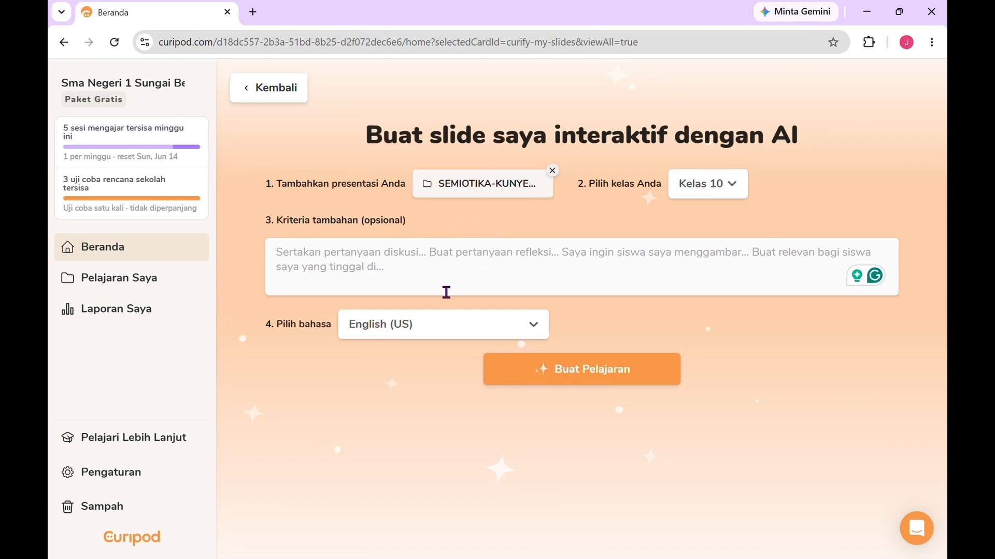
click(486, 336)
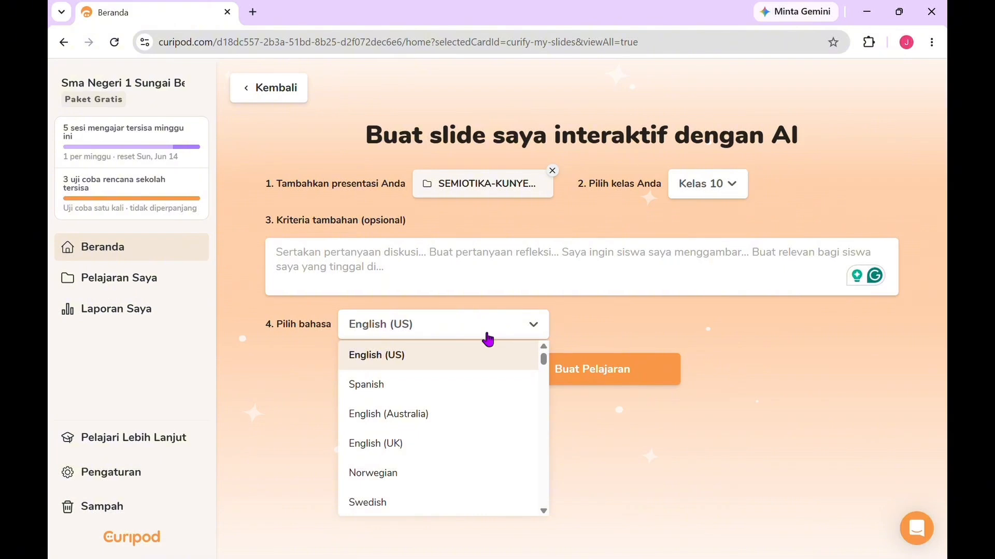
scroll(435, 458, down, 8)
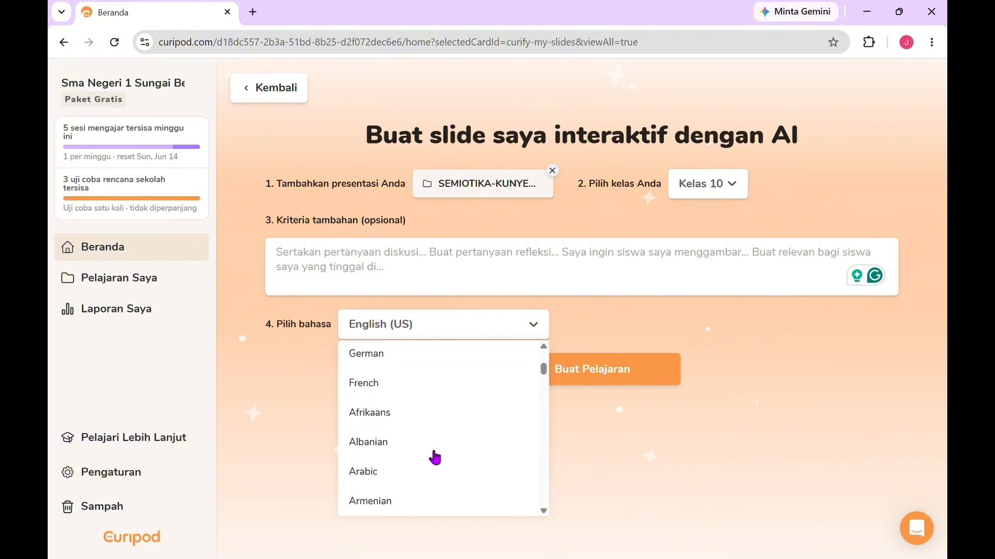
scroll(436, 458, down, 10)
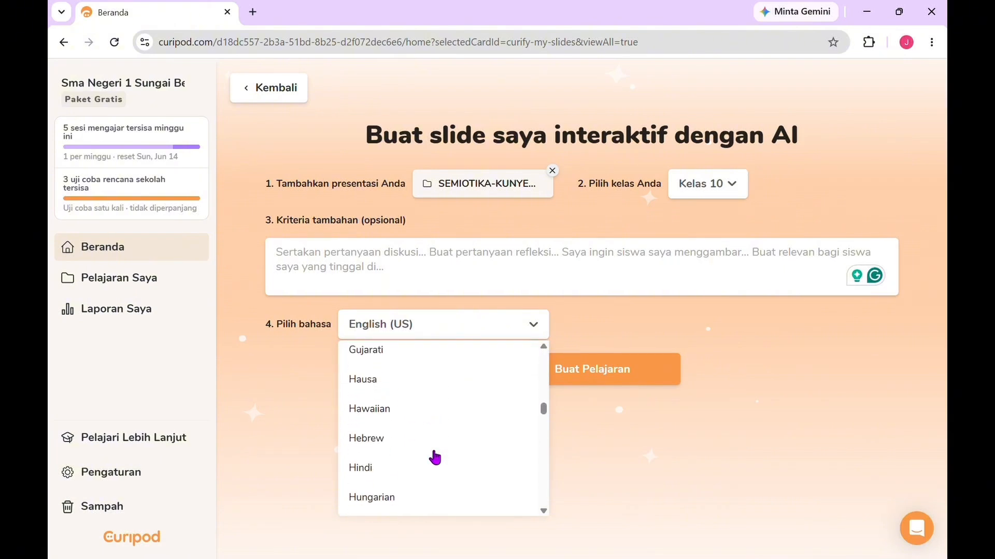
scroll(436, 457, up, 1)
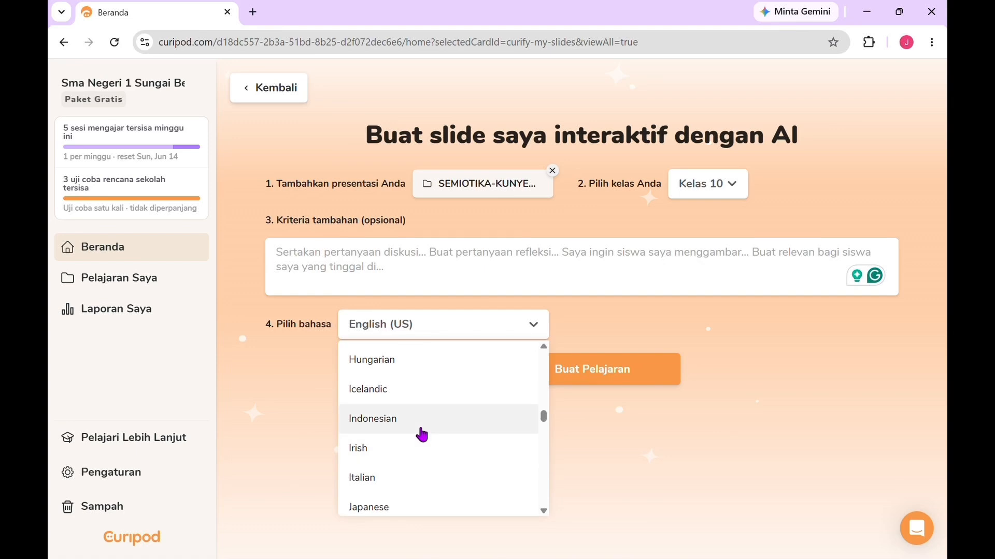
click(421, 429)
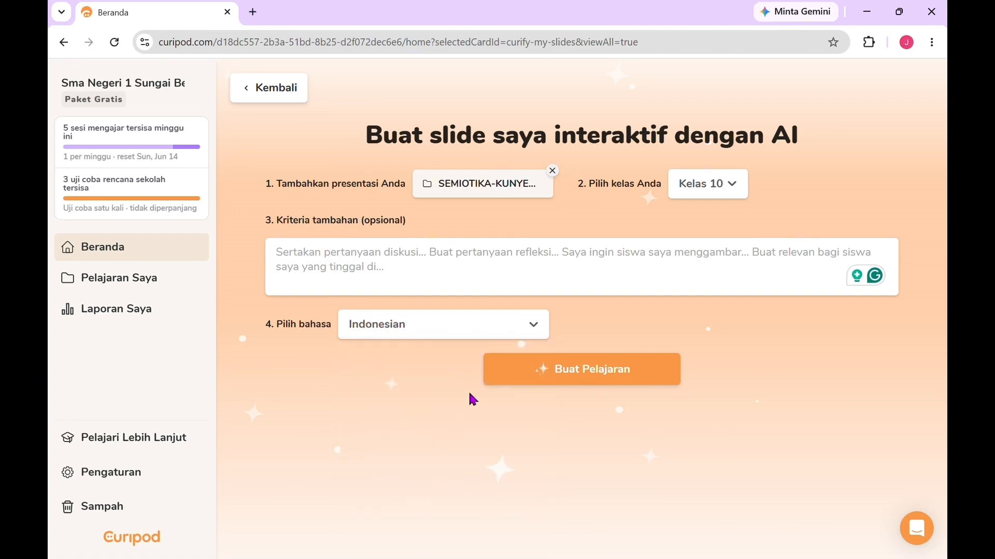
Step: Enter "Buat slide presentasi" as the additional criteria and generate the lesson
click(475, 259)
text(Bua)
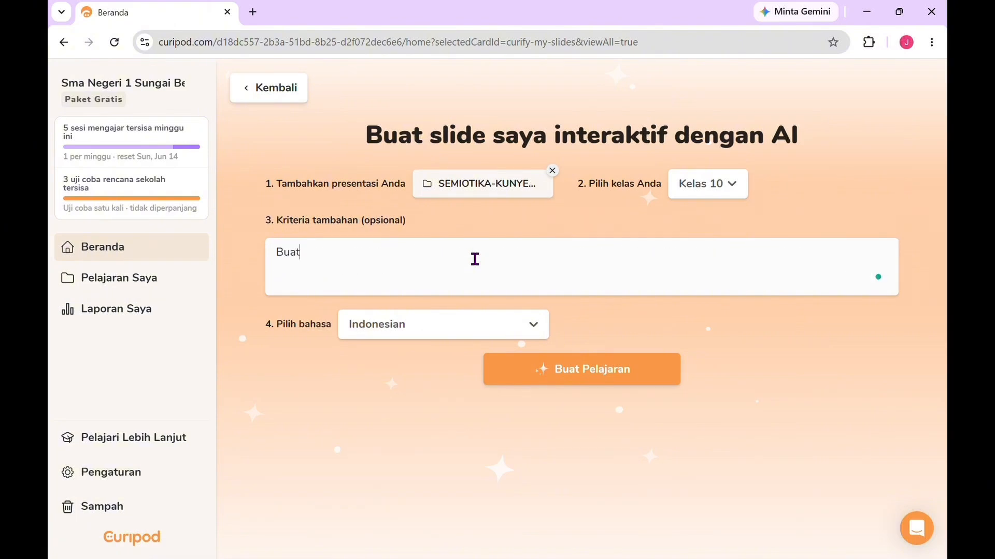
text(t)
text( slide)
text( presen)
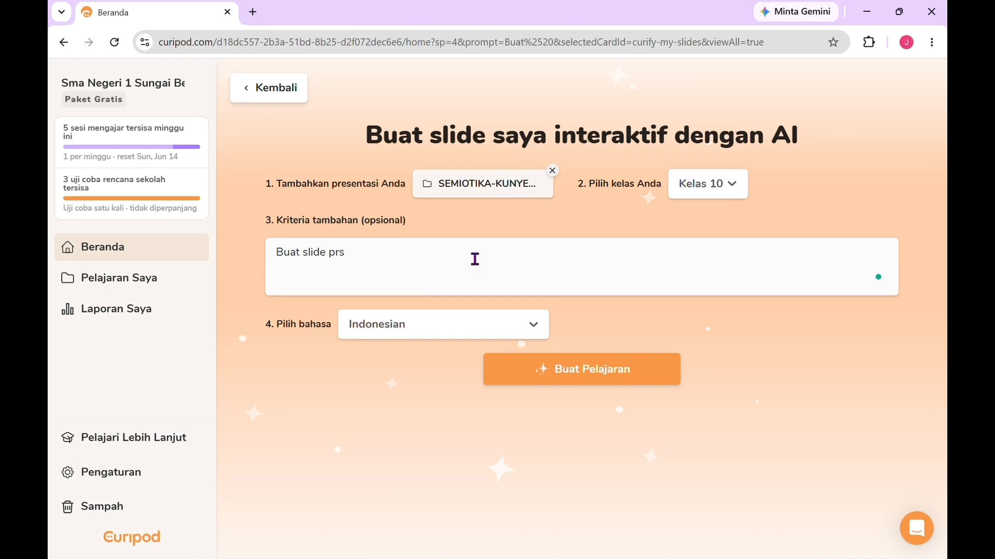
text(tasi)
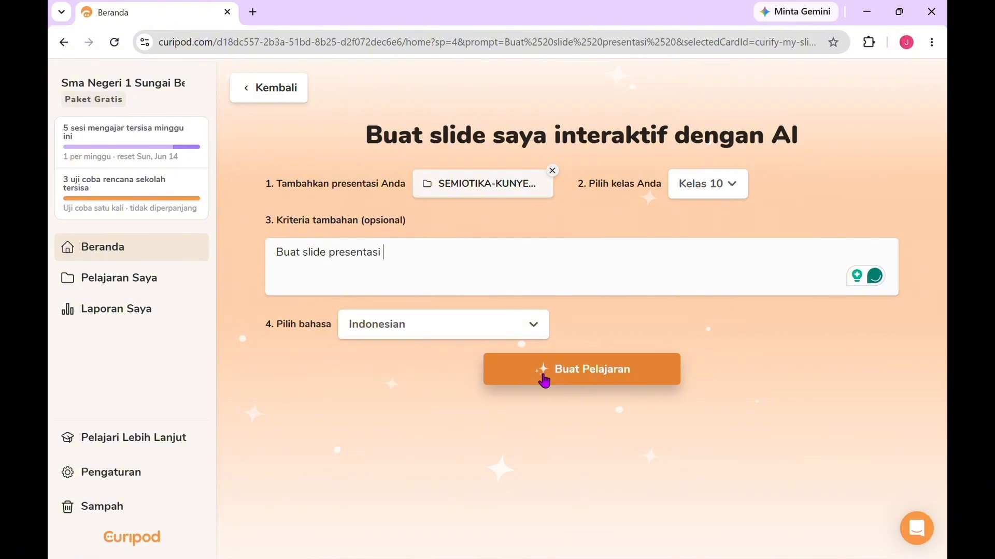
click(544, 381)
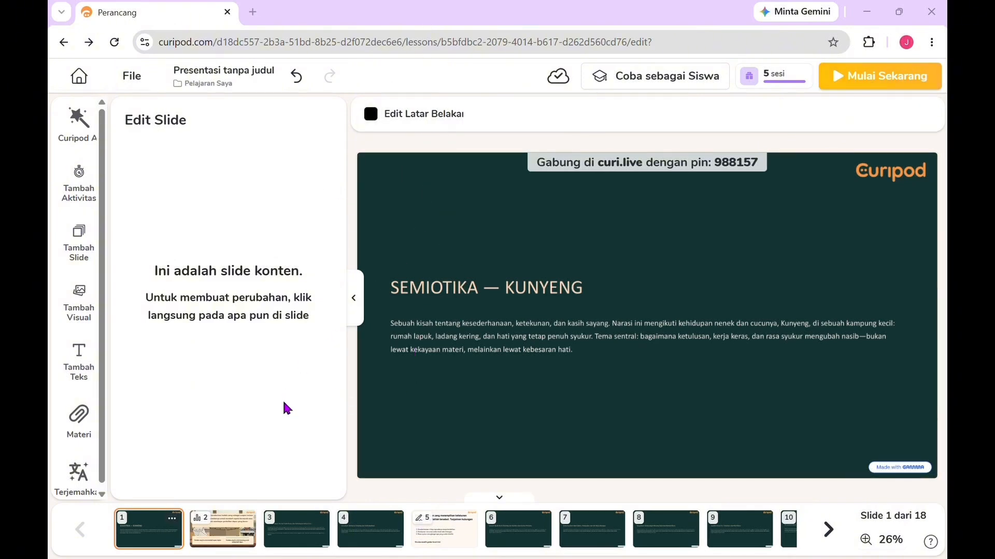
Step: Examine the Curipod AI assistant's suggestions and the activity types that can be added to the lesson
click(79, 138)
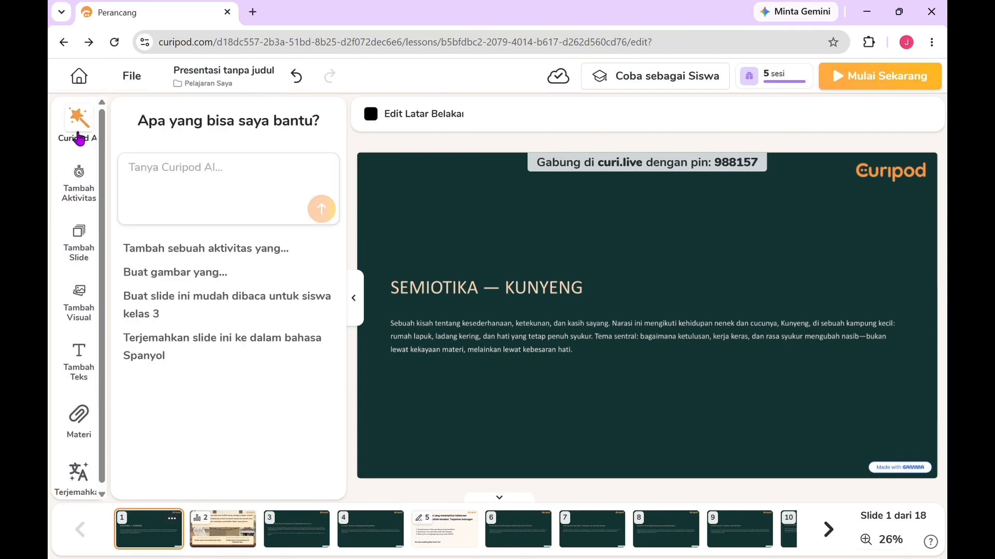
click(86, 195)
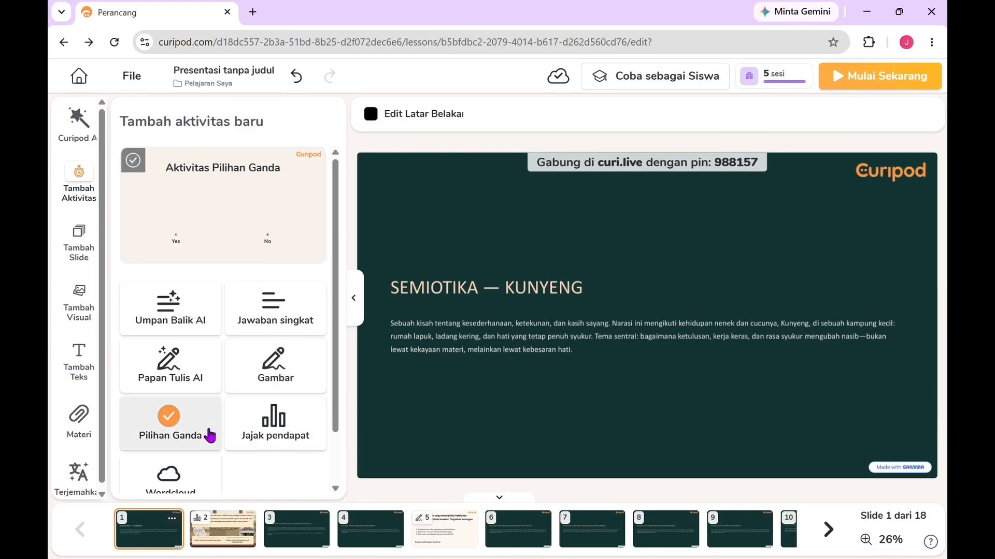
scroll(213, 440, down, 1)
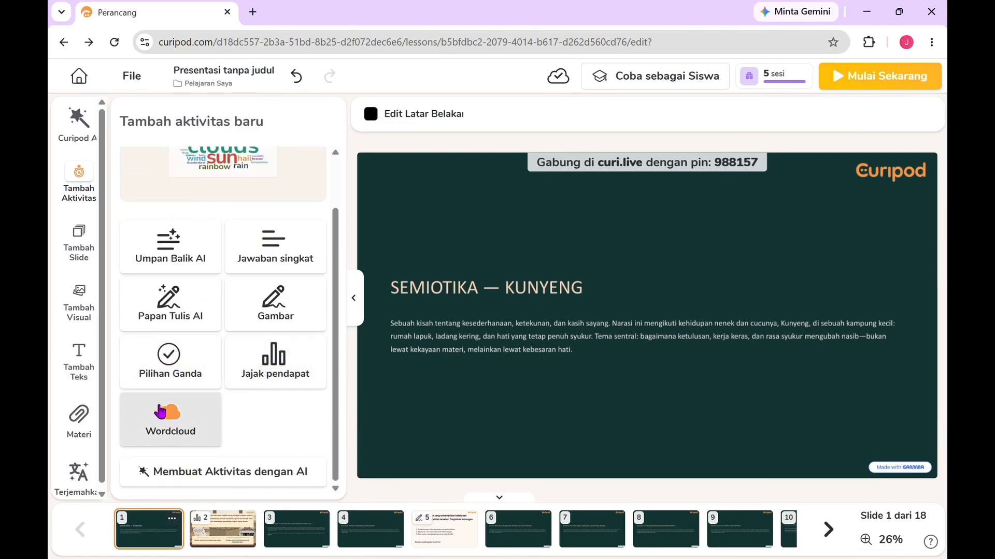
Step: Examine the slide layouts and visual elements that can be added to the lesson, then return to the AI assistant
click(80, 258)
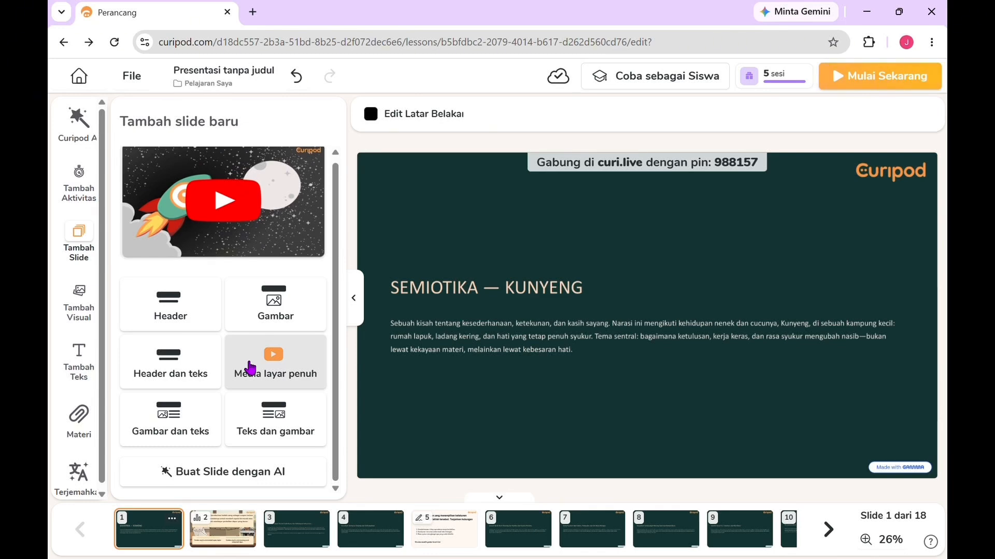
click(79, 314)
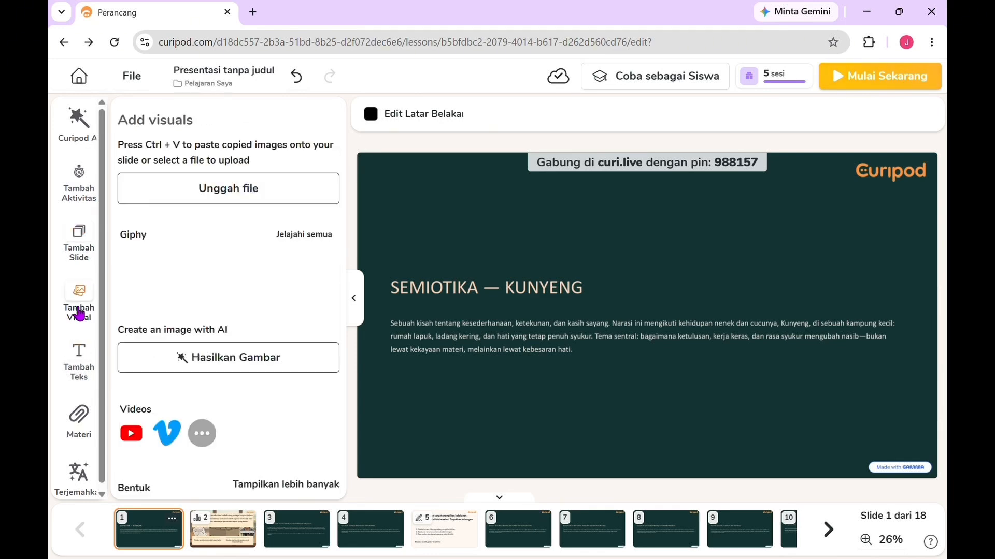
scroll(242, 349, down, 2)
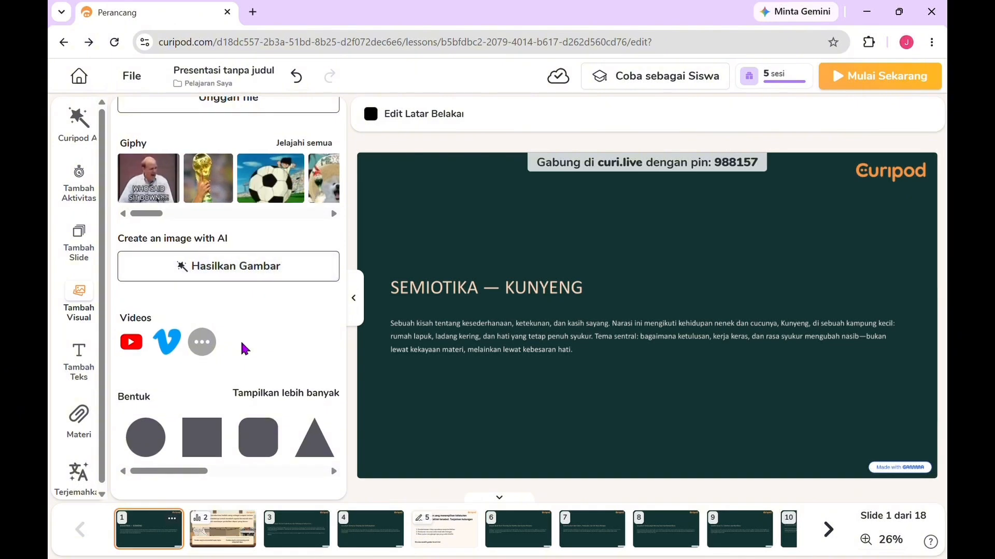
scroll(241, 346, down, 1)
scroll(241, 347, up, 4)
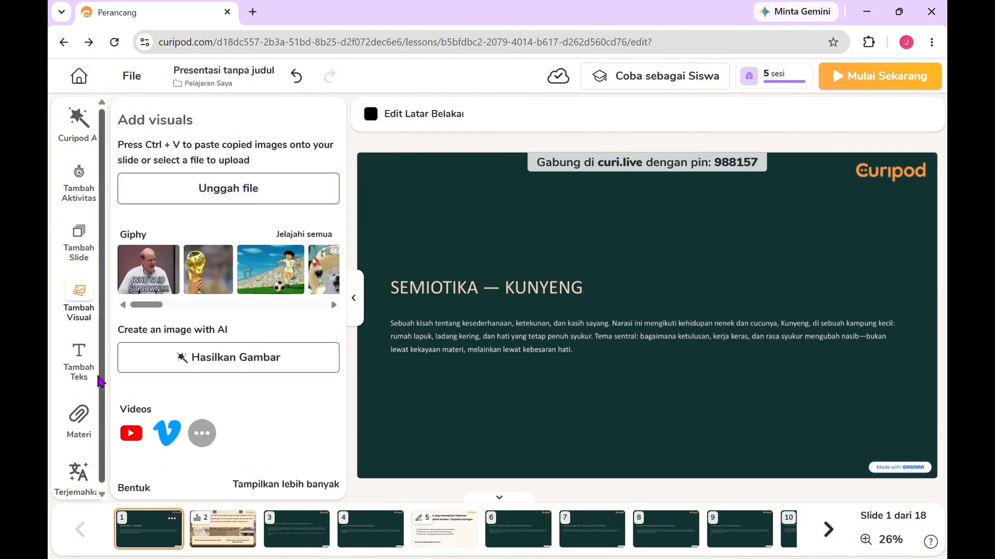
click(80, 126)
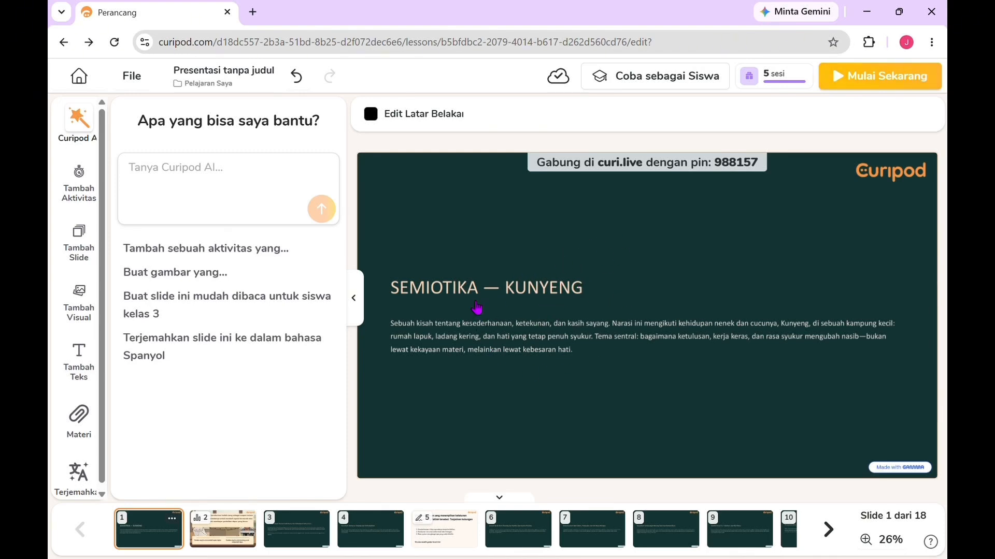
Step: Try the lesson as a student in the class simulator, joining with the session PIN and a student name
click(626, 83)
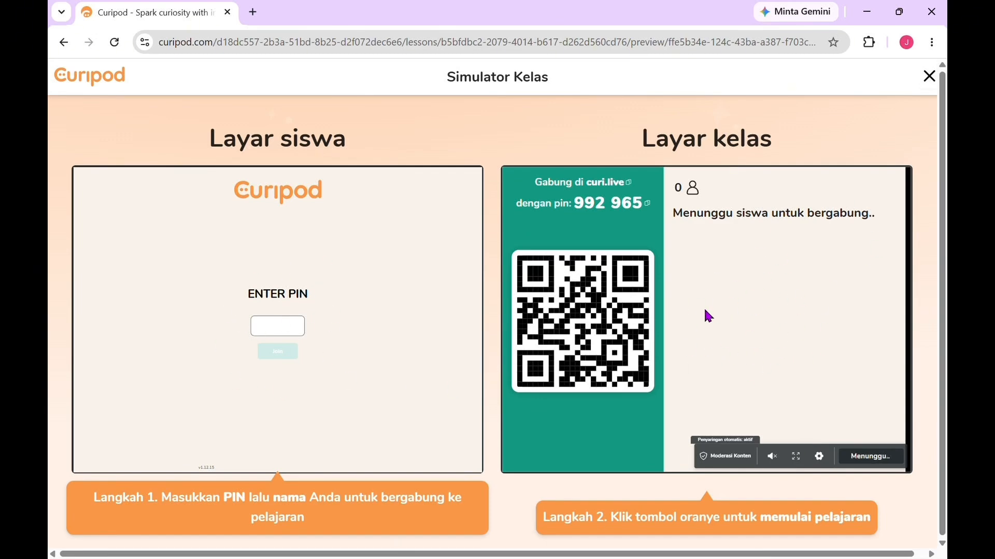
click(282, 325)
text(992)
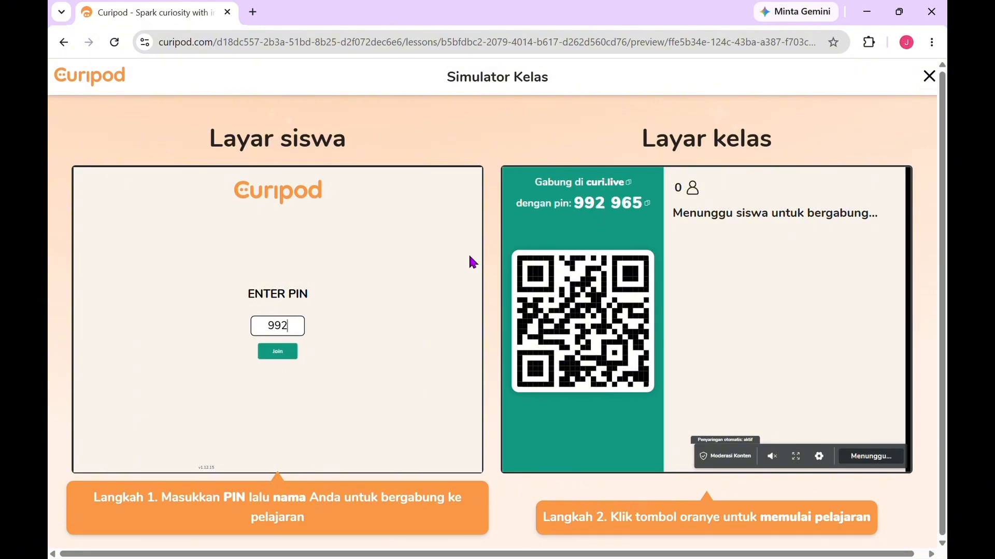
text(965)
click(280, 356)
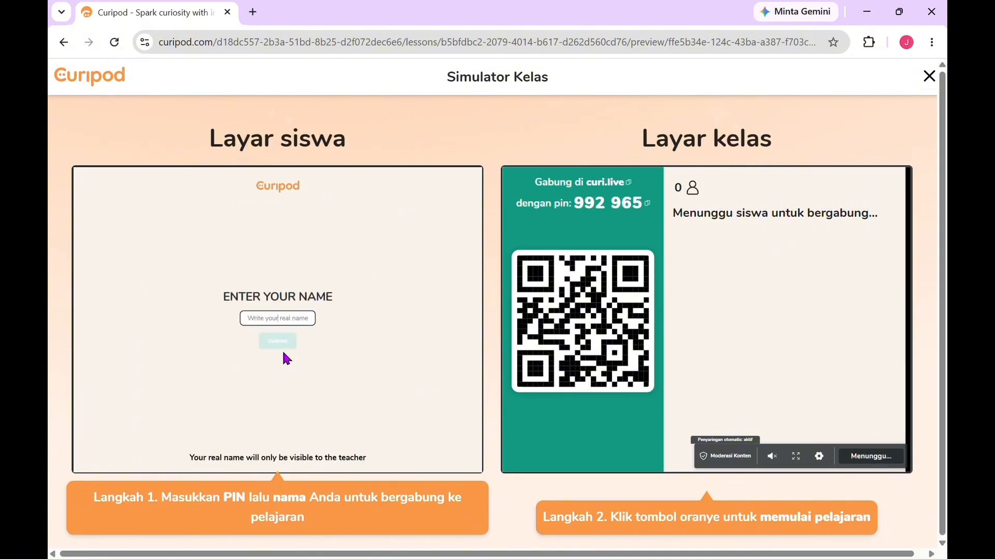
click(286, 320)
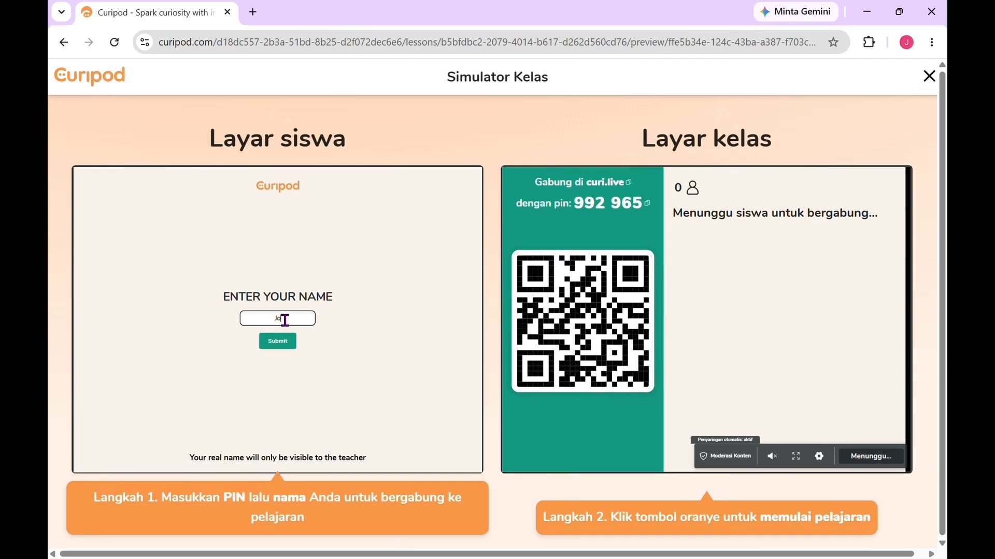
click(269, 343)
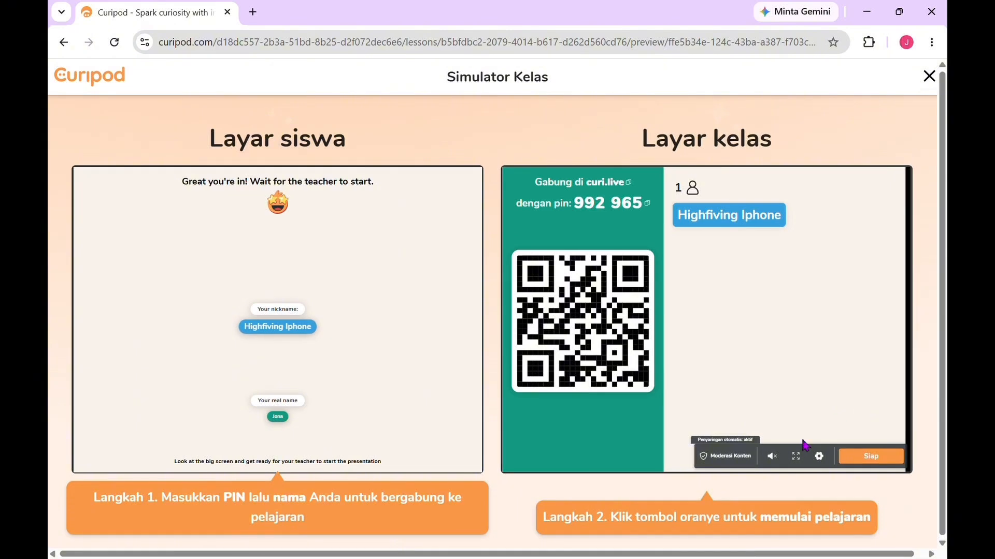
Step: Start the simulated lesson from the class screen and advance to the poll on slide 2
click(852, 463)
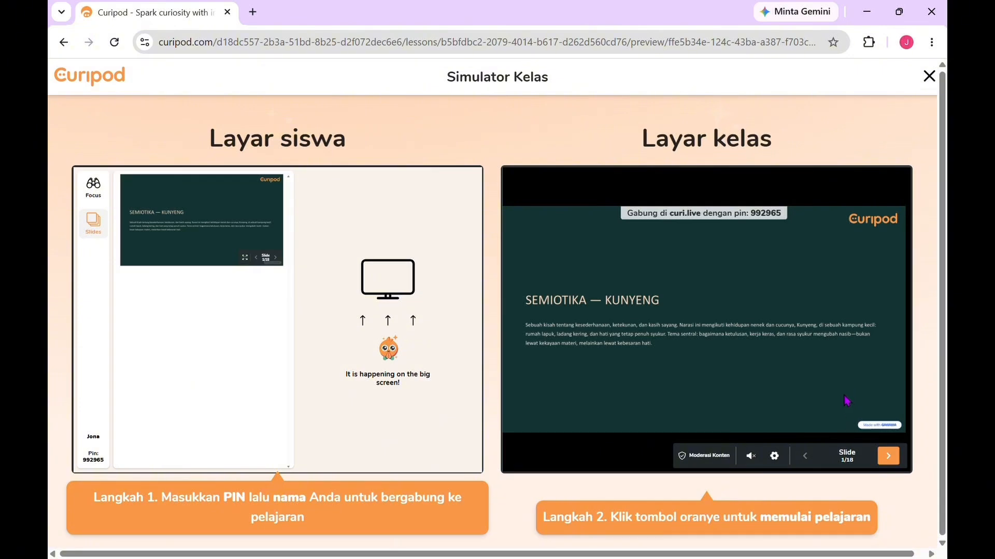
click(889, 457)
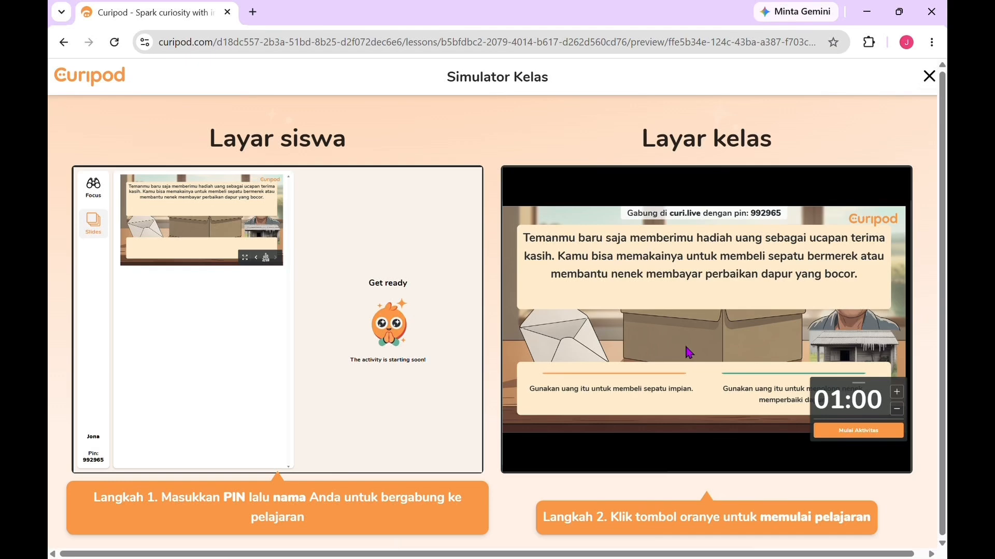
Step: Start the poll with a 02:00 timer and answer it as the student with "Gunakan uang itu untuk menolong nenek memperbaiki dapur."
mouse_move(721, 337)
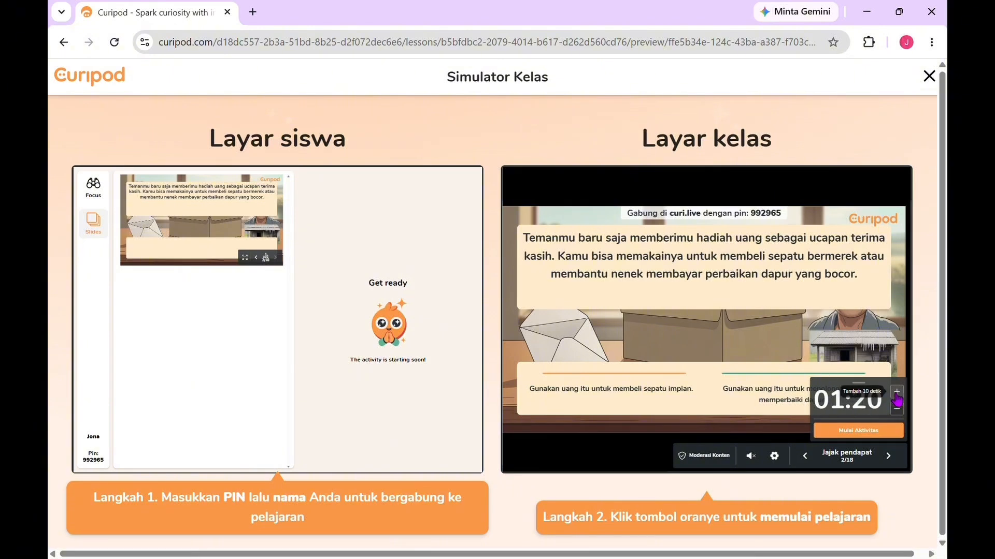
click(897, 392)
click(897, 393)
click(897, 409)
click(897, 408)
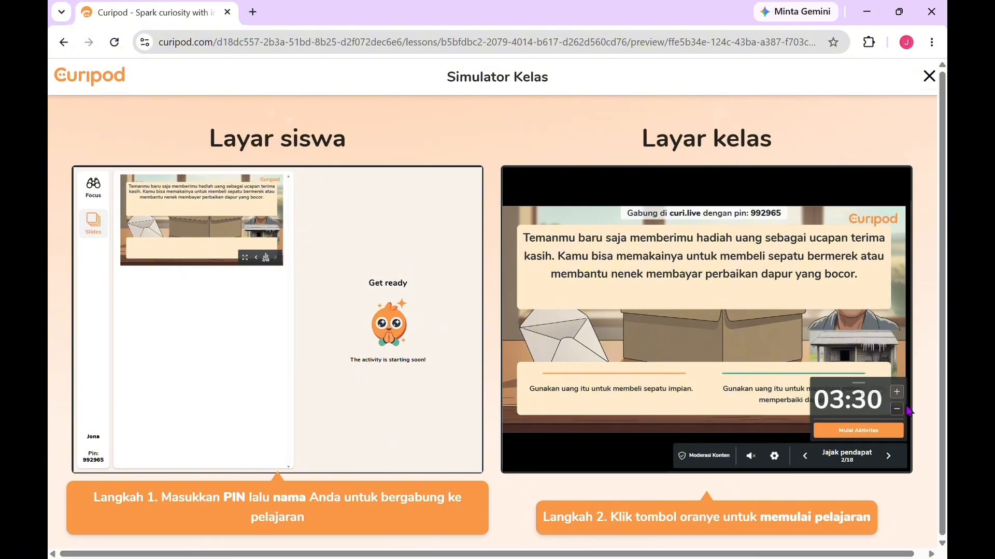
click(897, 409)
click(897, 409)
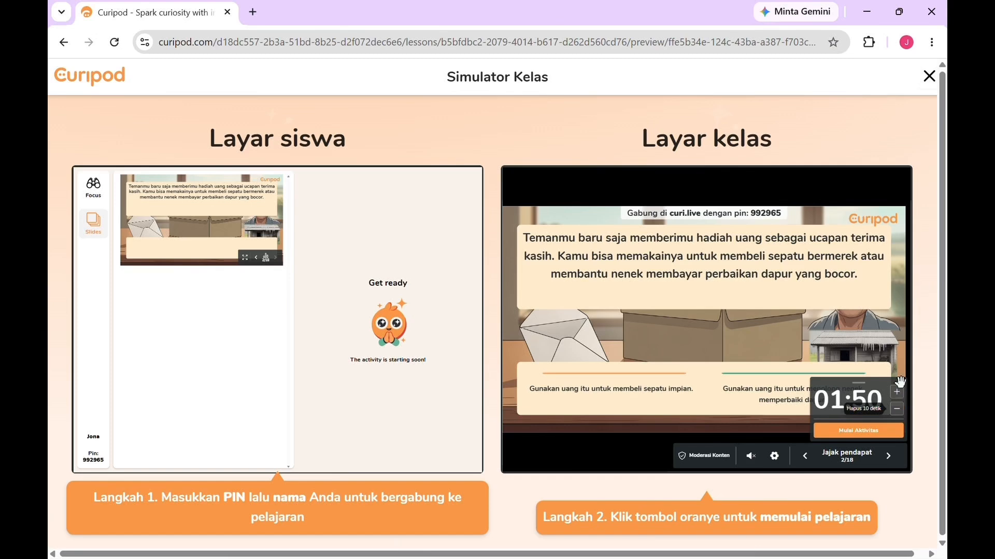
click(897, 392)
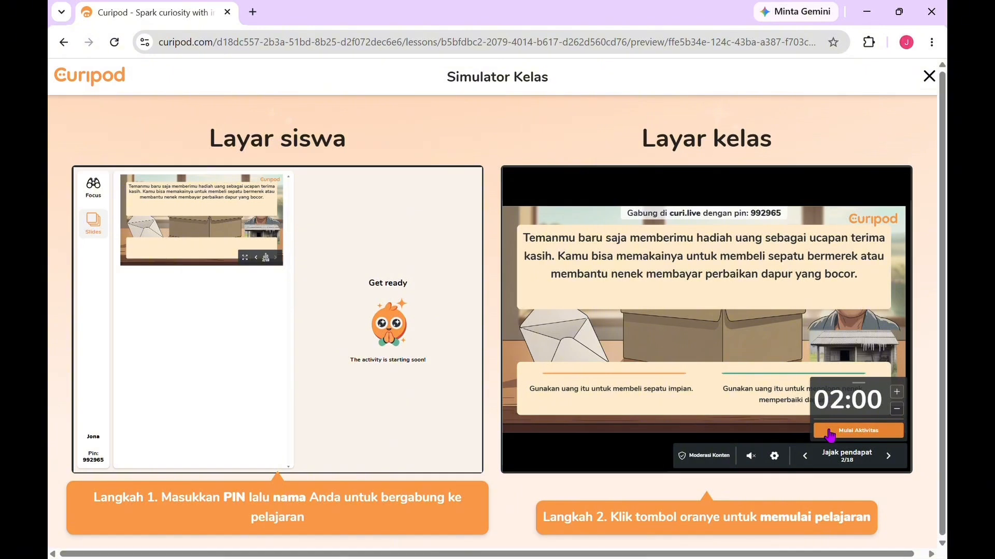
click(829, 432)
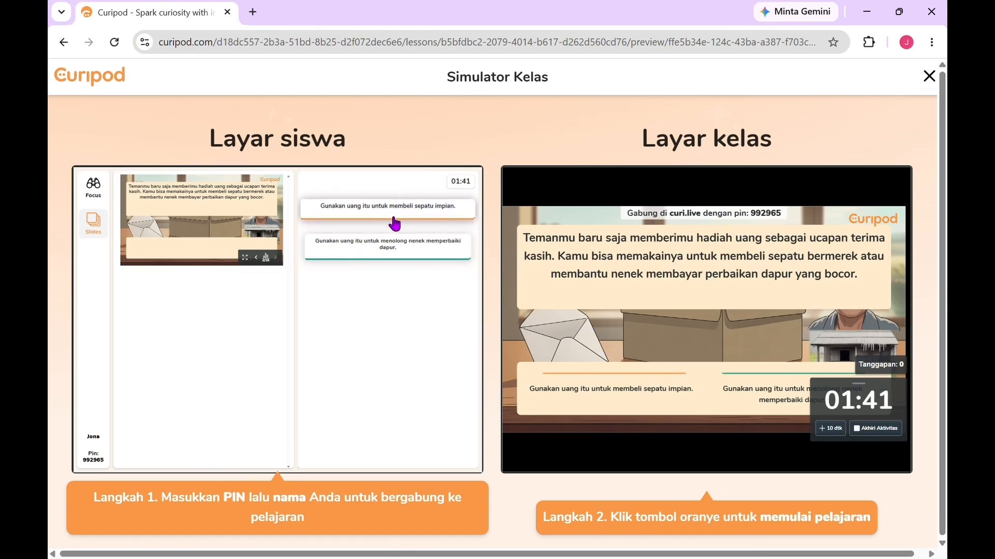
click(388, 249)
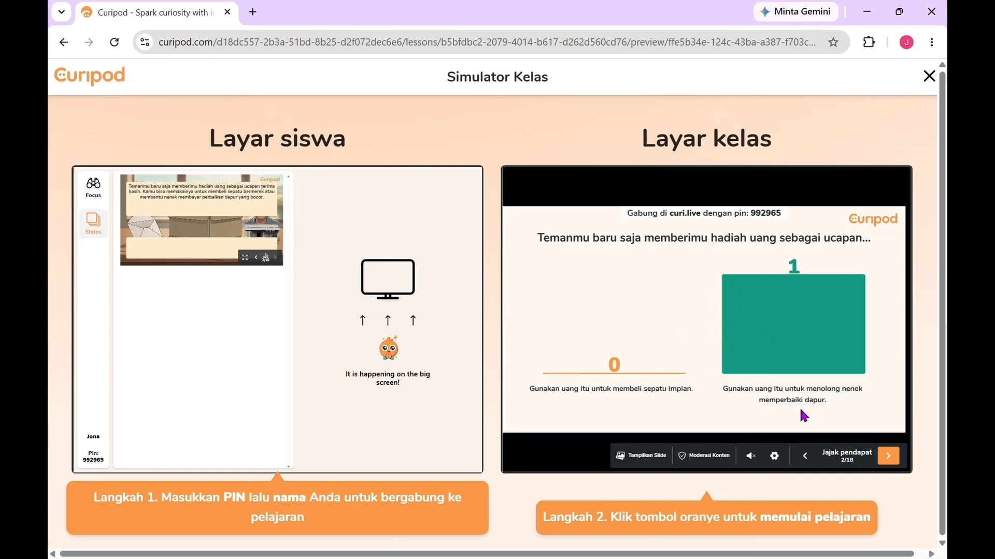
Step: Advance the class screen to the drawing activity on slide 5 and start it with a 02:30 timer
click(888, 458)
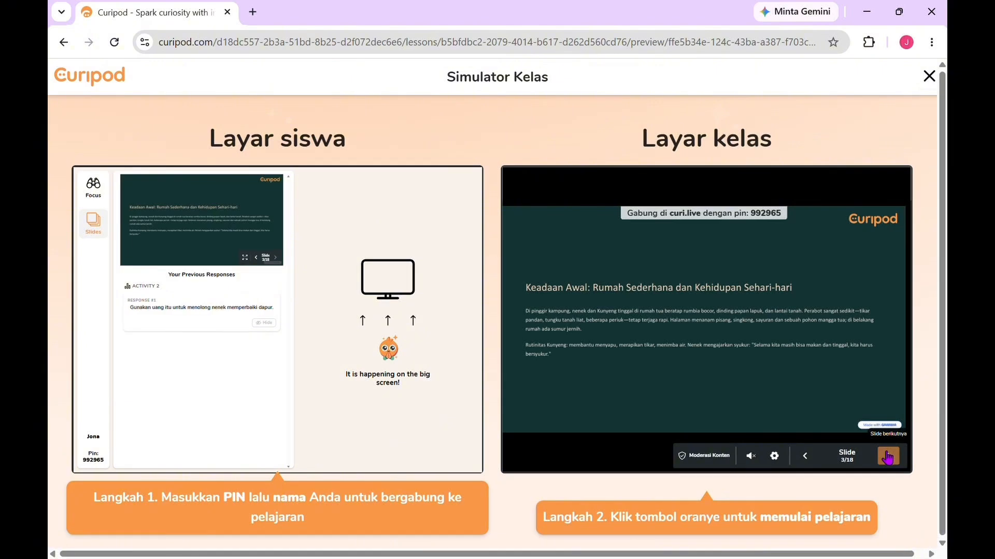
click(888, 458)
click(888, 458)
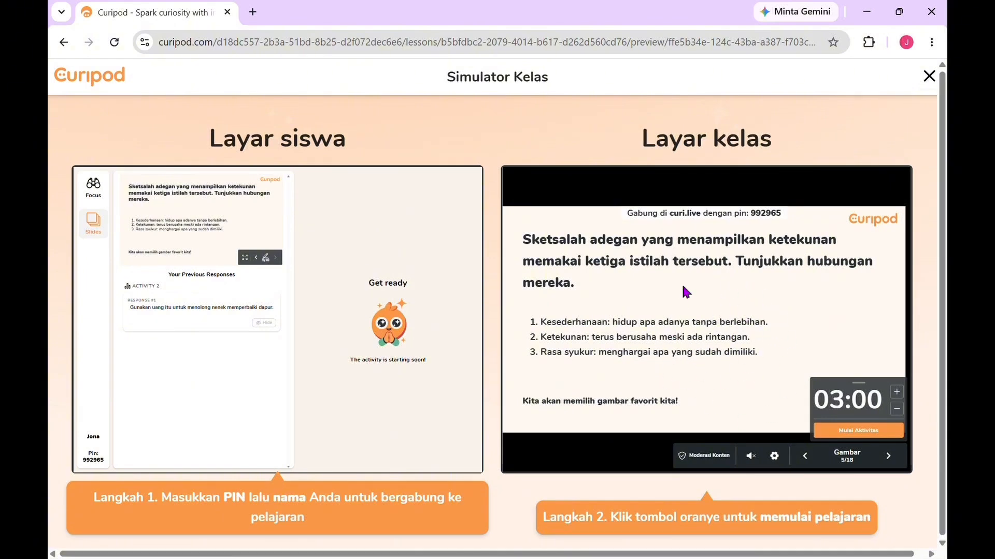
click(898, 410)
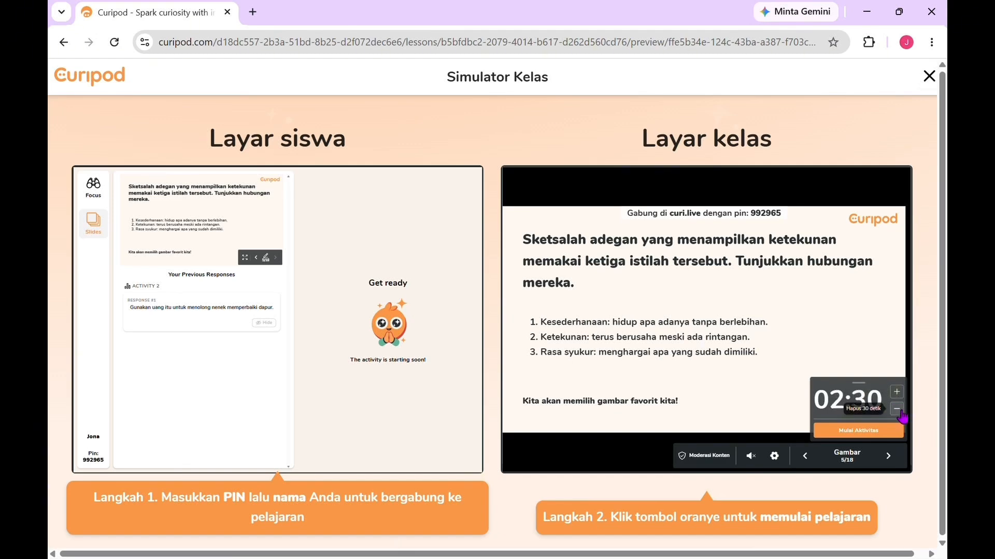
click(873, 435)
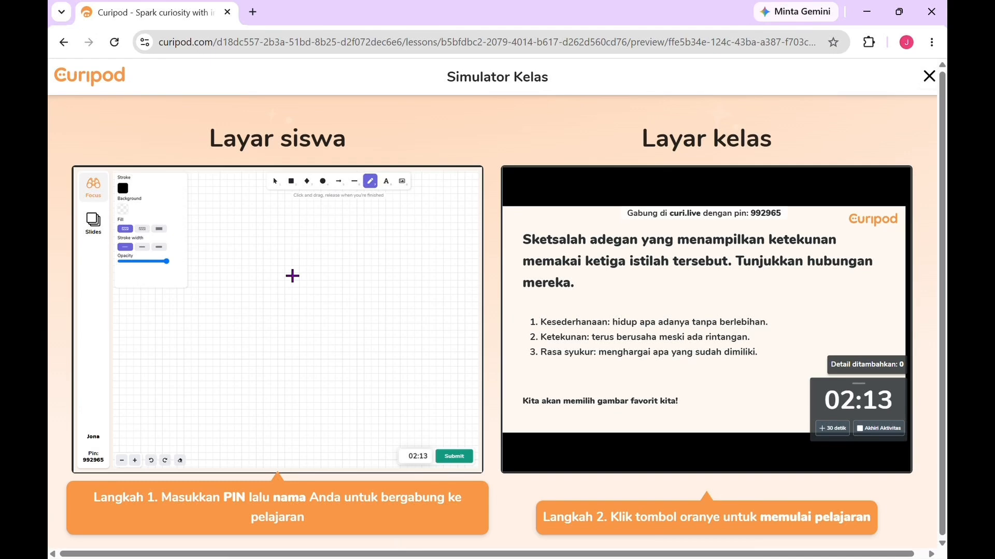
Step: Draw a stick figure with a head, body, arms and legs on the student canvas and submit the drawing
mouse_move(293, 276)
mouse_down()
mouse_move(278, 283)
mouse_move(279, 298)
mouse_move(305, 291)
mouse_move(303, 274)
mouse_move(294, 274)
mouse_move(288, 338)
mouse_move(309, 367)
mouse_move(273, 350)
mouse_move(265, 363)
mouse_up()
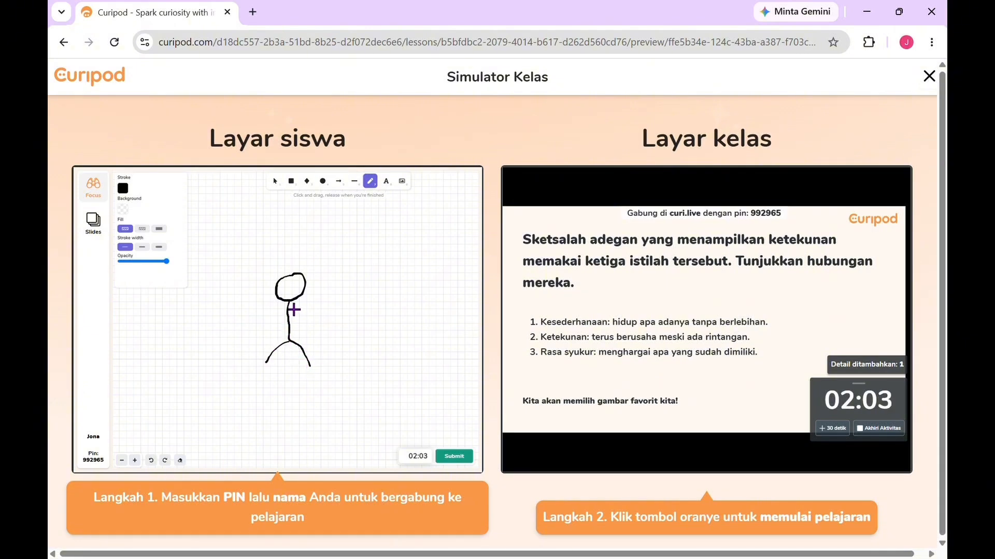
mouse_move(293, 303)
mouse_down()
mouse_move(313, 328)
mouse_move(278, 308)
mouse_move(269, 328)
mouse_up()
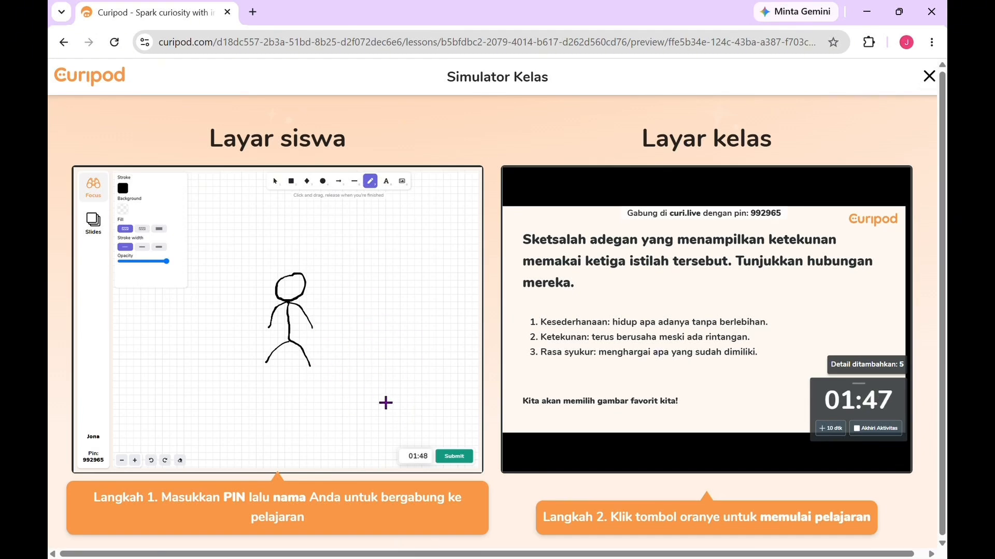
click(456, 459)
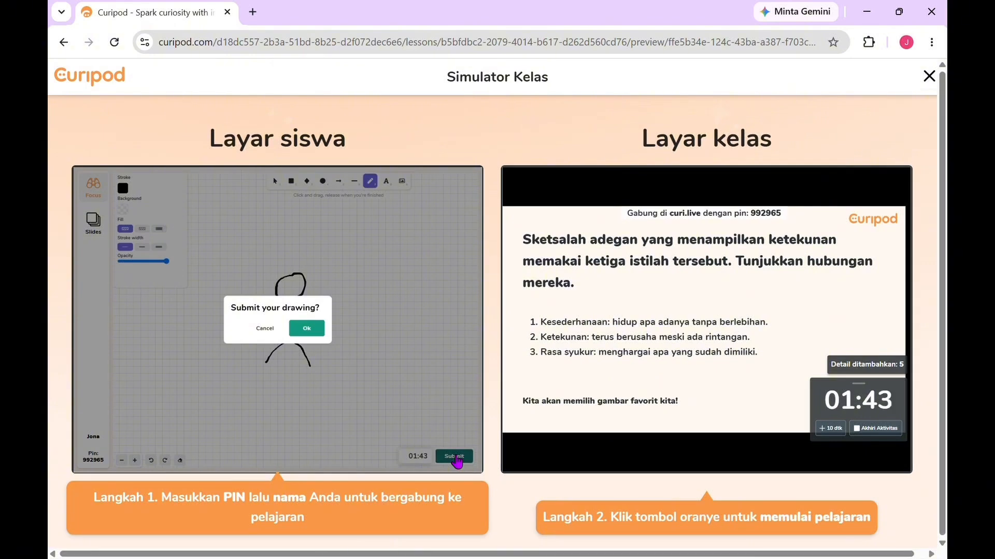
click(307, 329)
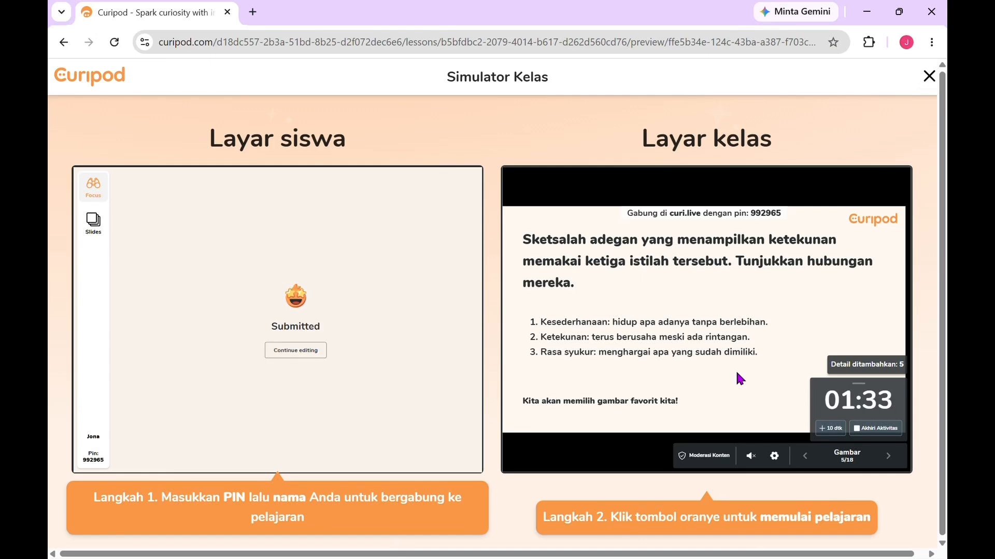
Step: End the drawing activity and run the Gambar Favorit vote with a 02:30 timer, voting for the upper drawing as the student
click(871, 431)
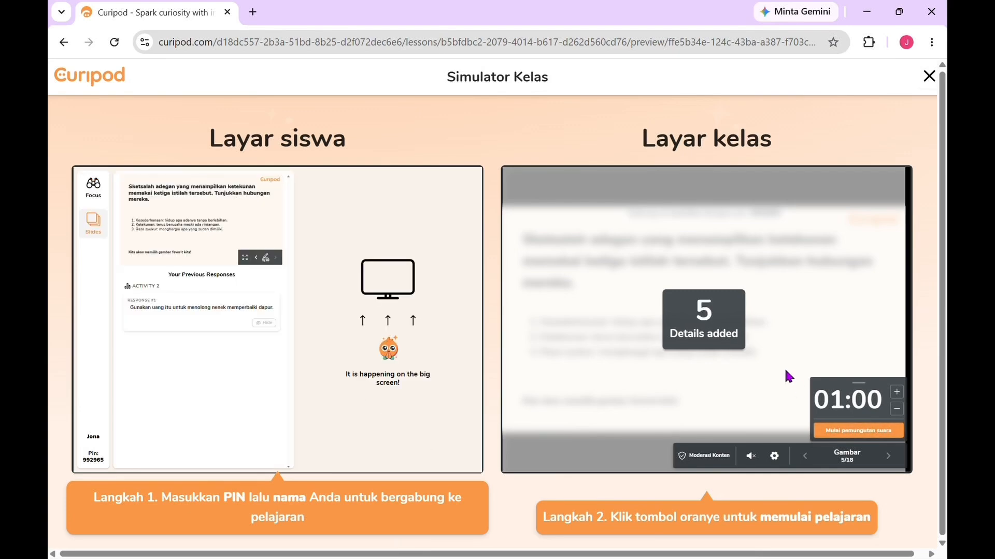
click(896, 393)
click(897, 393)
click(897, 394)
click(897, 394)
click(833, 432)
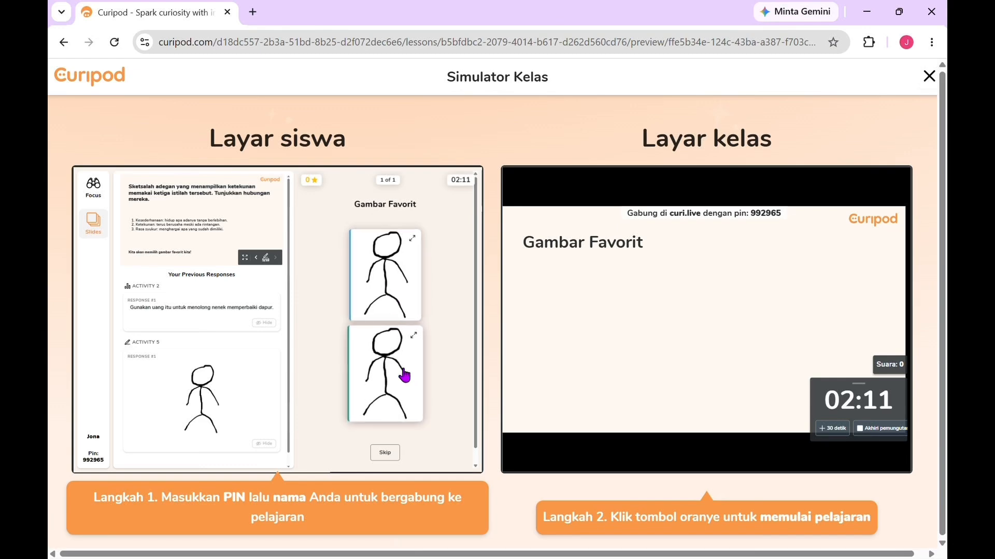
click(402, 288)
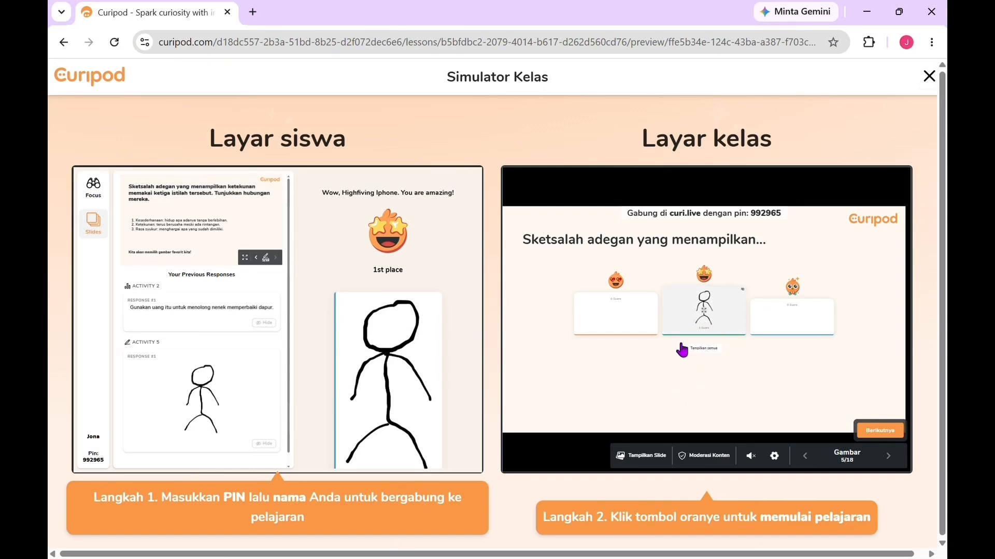
Step: Review and close the feedback on the winning drawing, and advance the class screen to the poll on slide 11
click(877, 430)
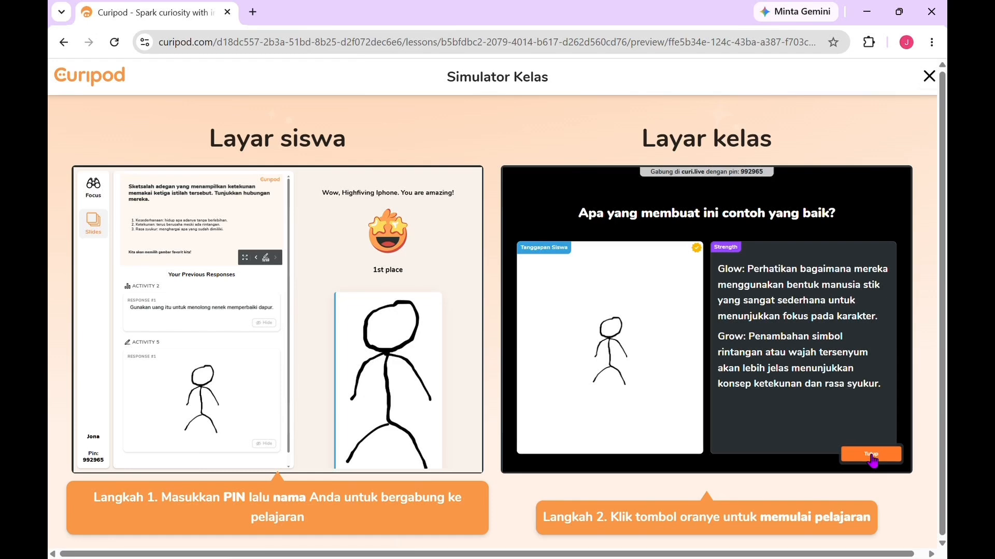
click(874, 457)
click(887, 456)
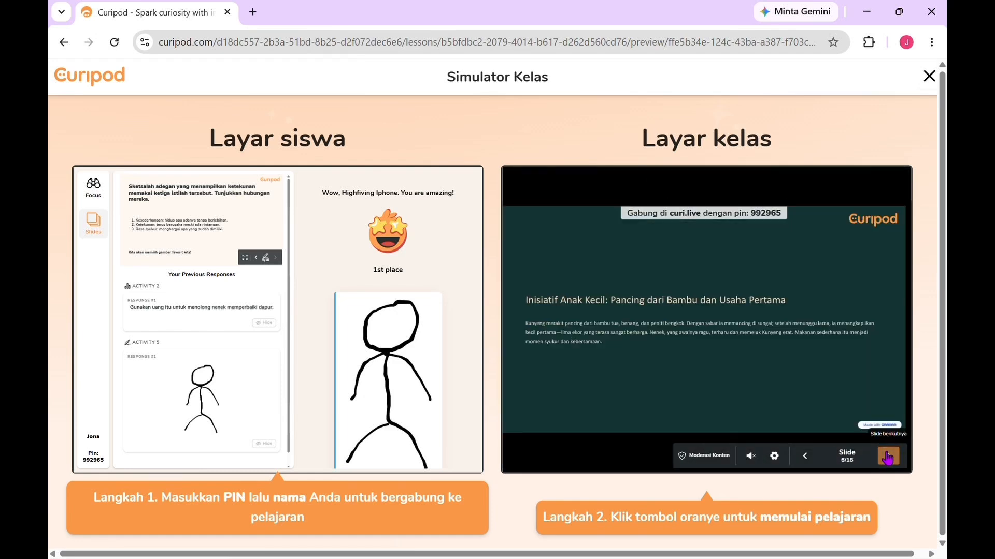
click(887, 457)
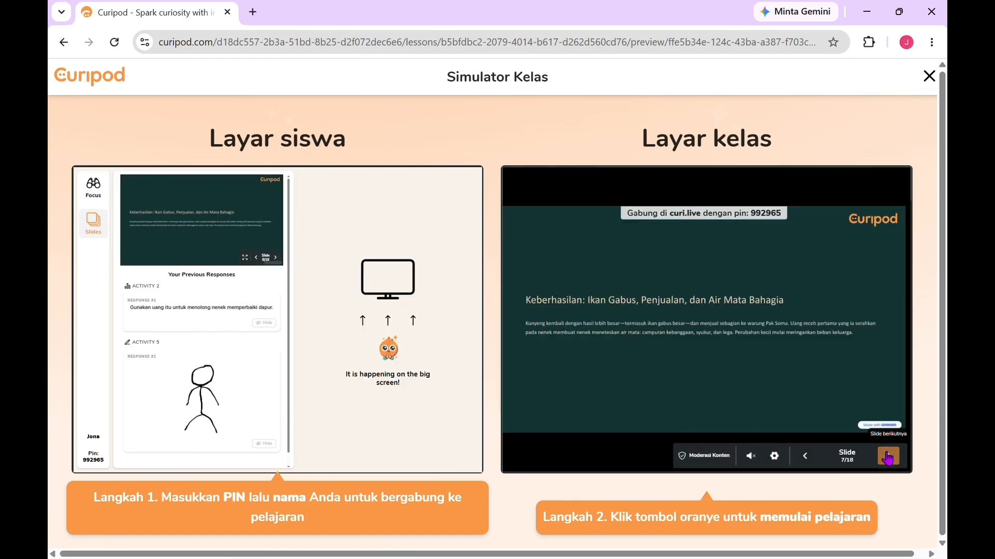
click(886, 457)
click(886, 458)
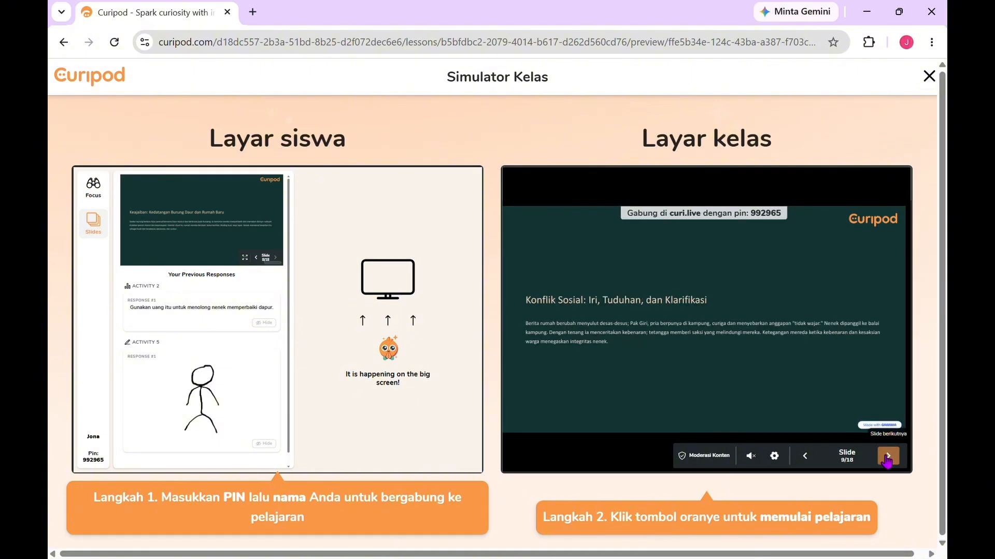
click(887, 458)
click(887, 458)
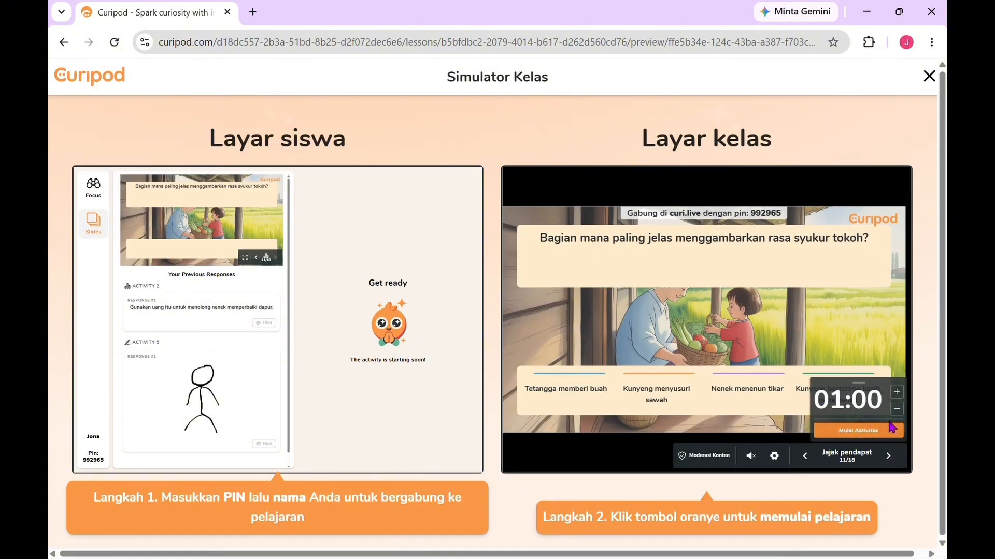
Step: Start the poll on slide 11 with a 02:00 timer and answer "Tetangga memberi buah" as the student
click(896, 397)
click(897, 396)
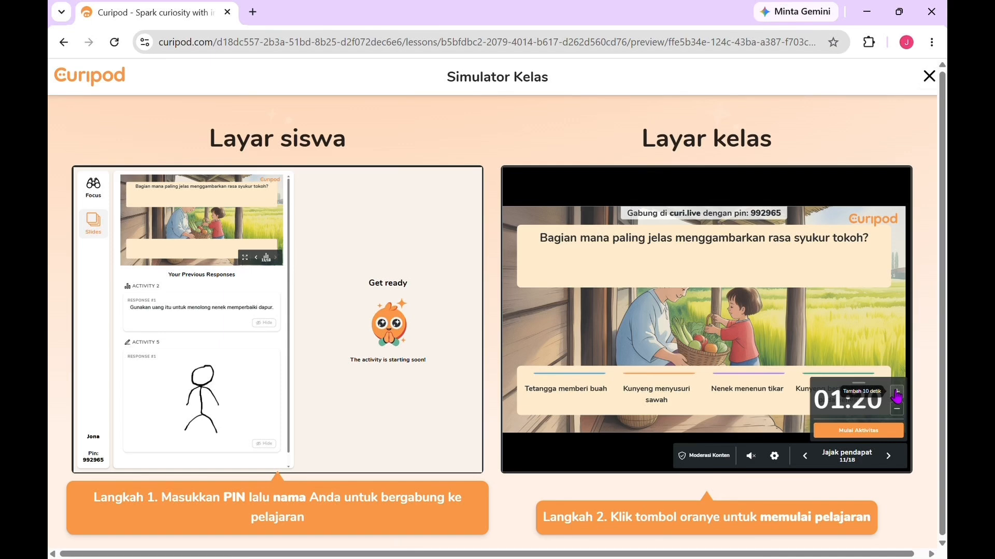
click(897, 397)
click(897, 397)
click(896, 397)
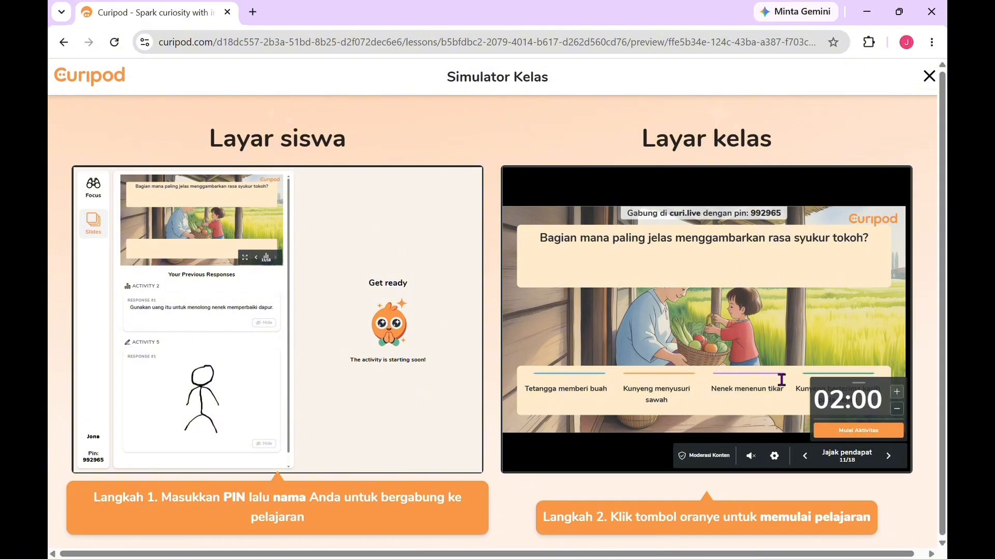
click(860, 432)
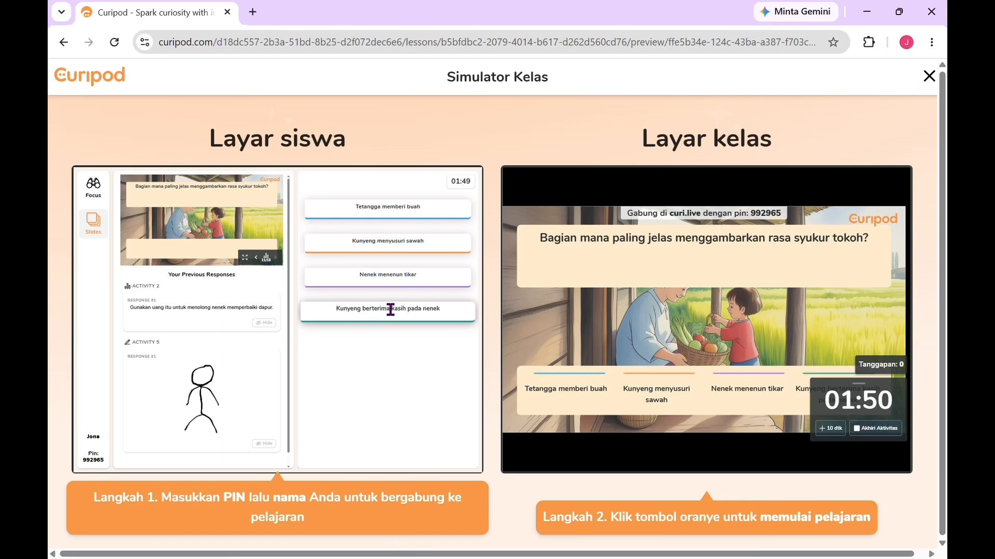
click(412, 217)
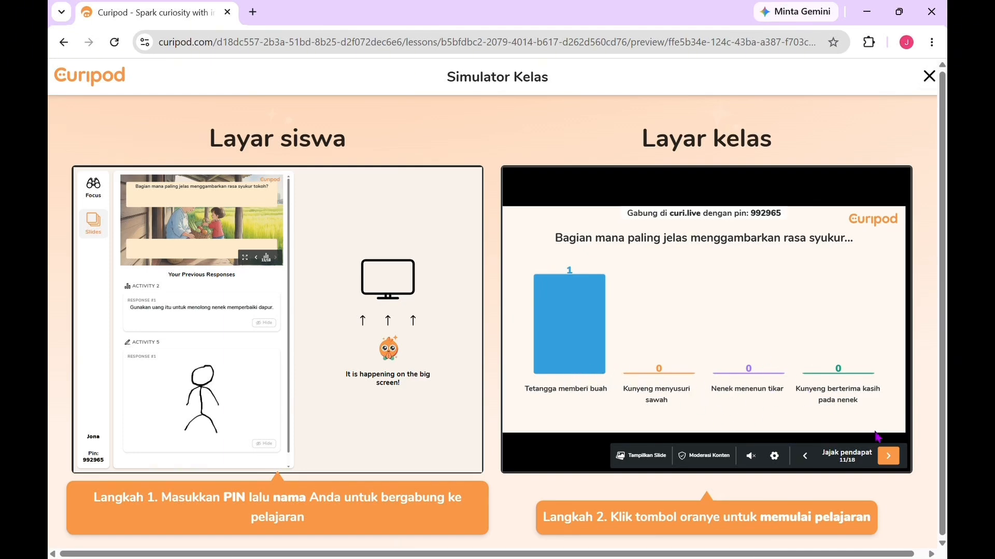
Step: Advance the class screen through slides 12 to 18, skipping their activities, until the end of the lesson
click(888, 457)
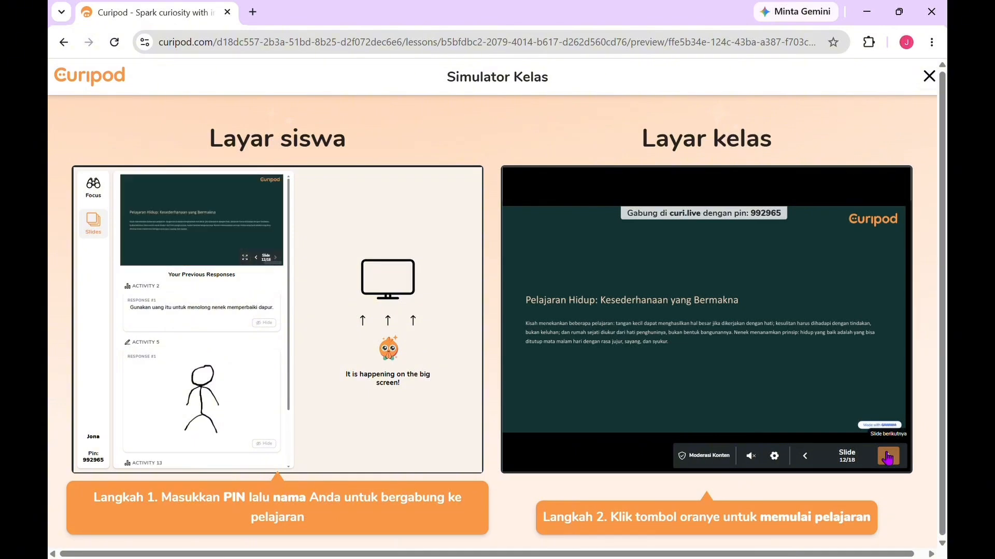
click(888, 457)
click(888, 457)
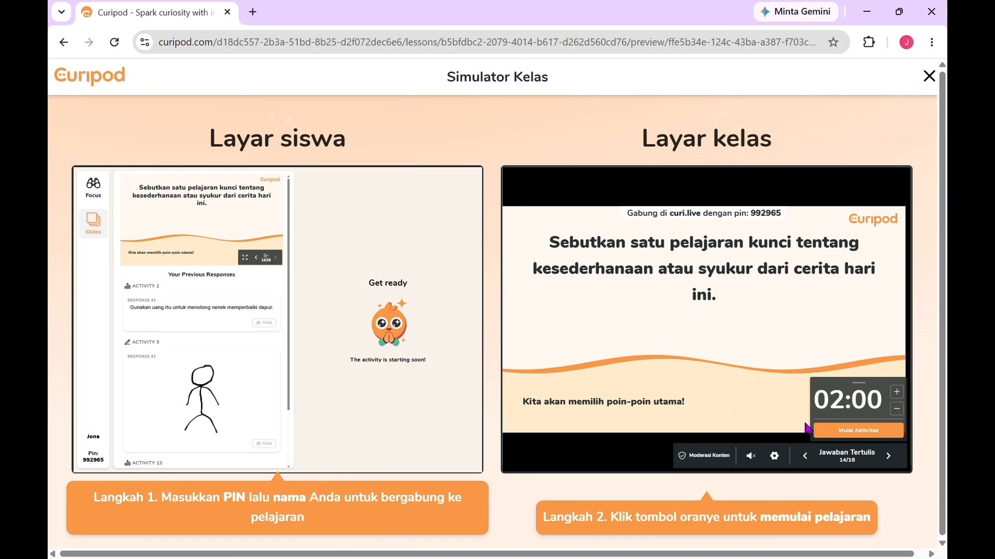
click(888, 457)
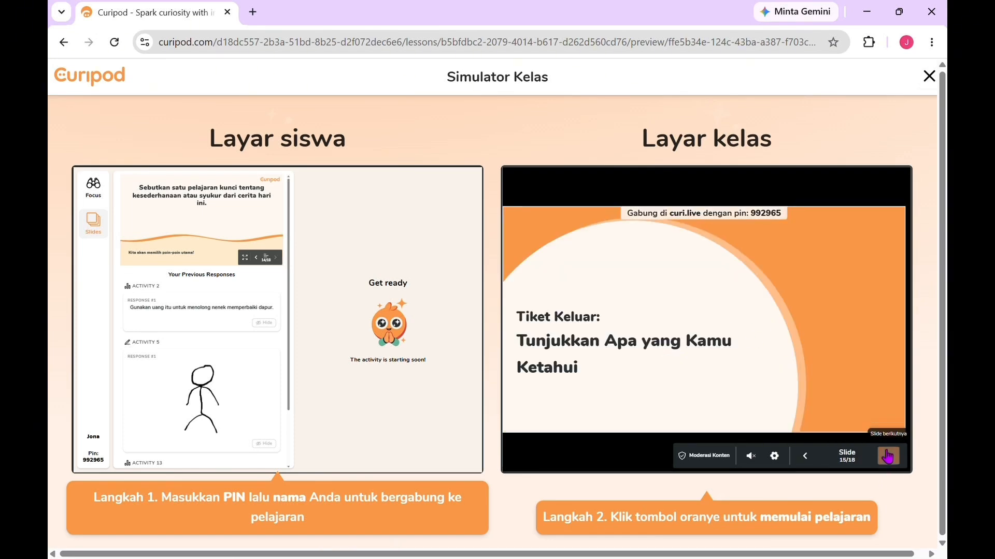
click(888, 456)
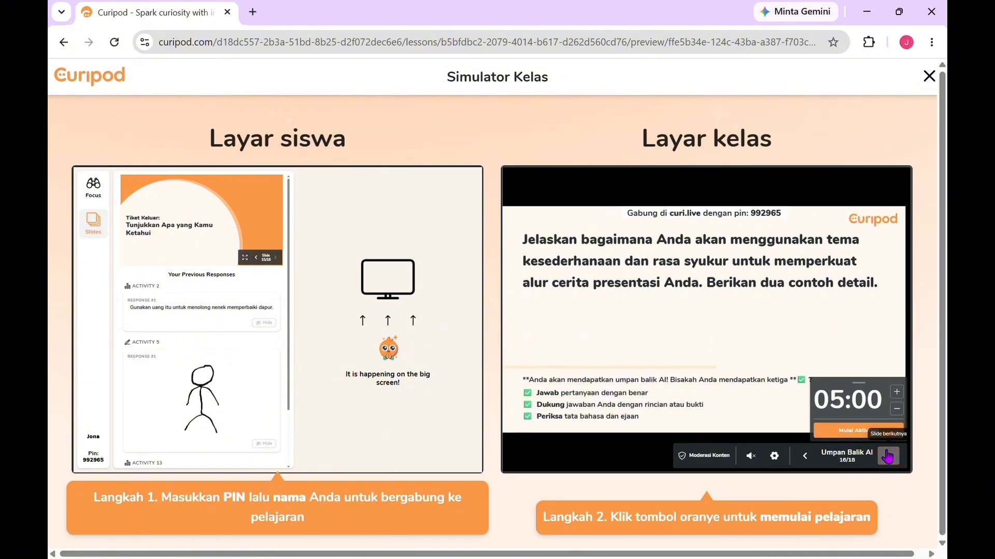
click(888, 457)
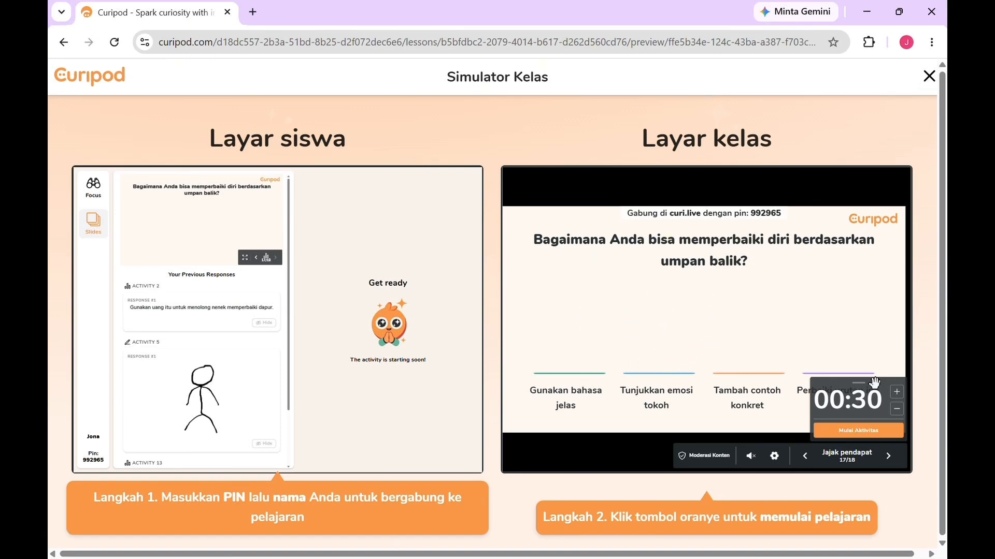
click(889, 458)
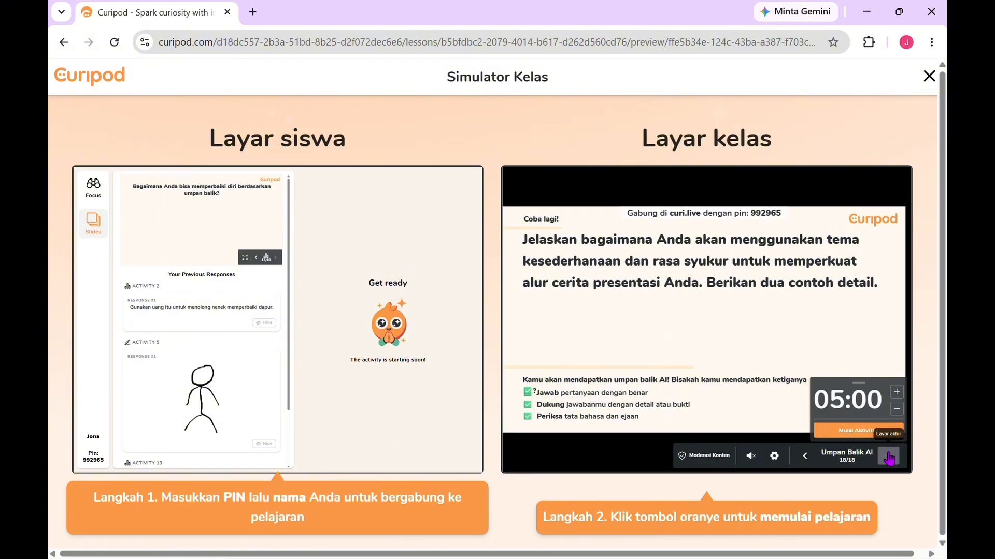
click(889, 458)
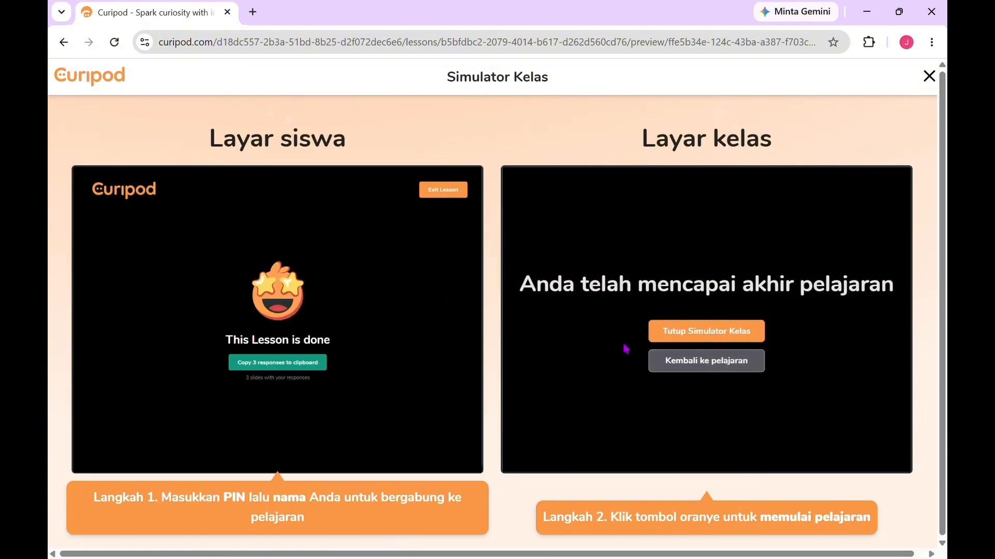
Step: Close the class simulator from the end-of-lesson screen and confirm closing it
click(737, 340)
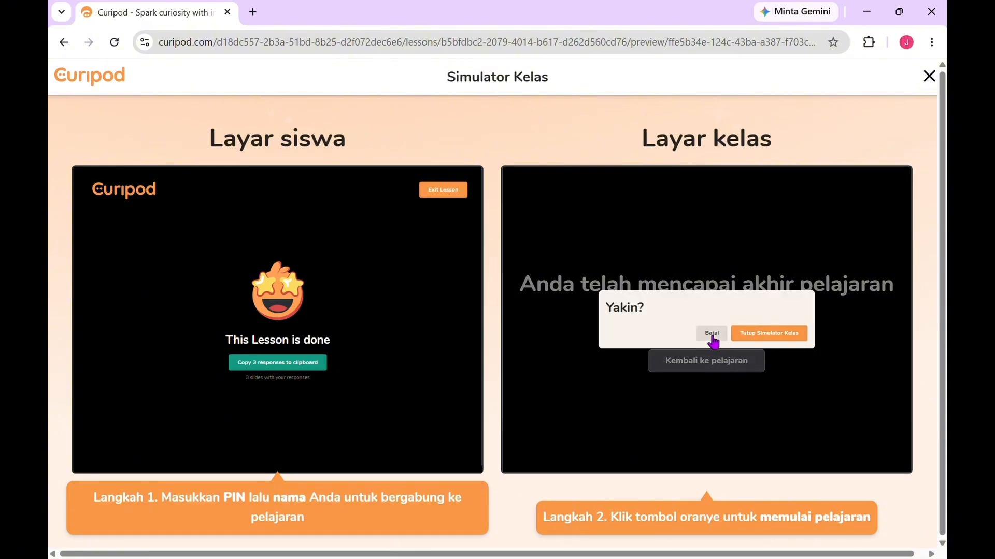
click(711, 334)
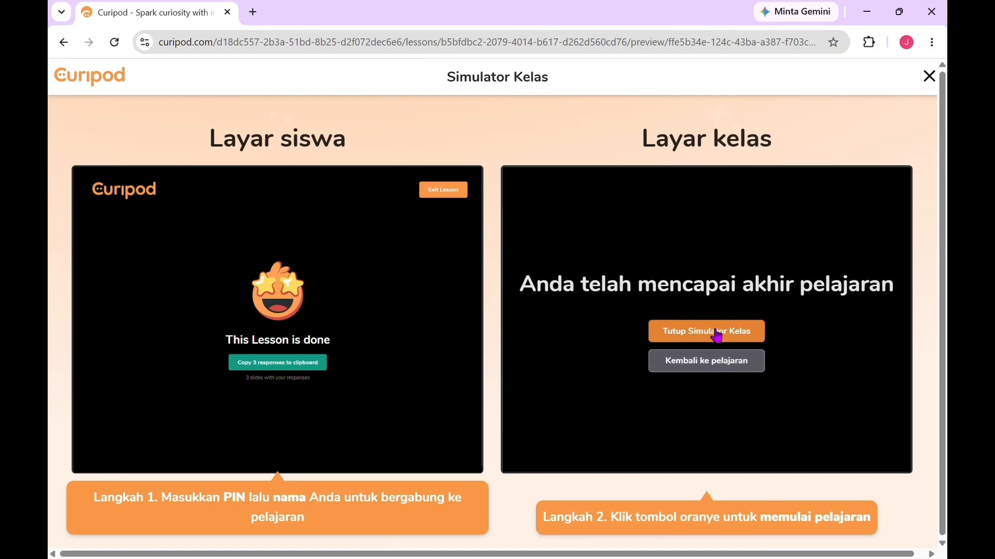
click(718, 337)
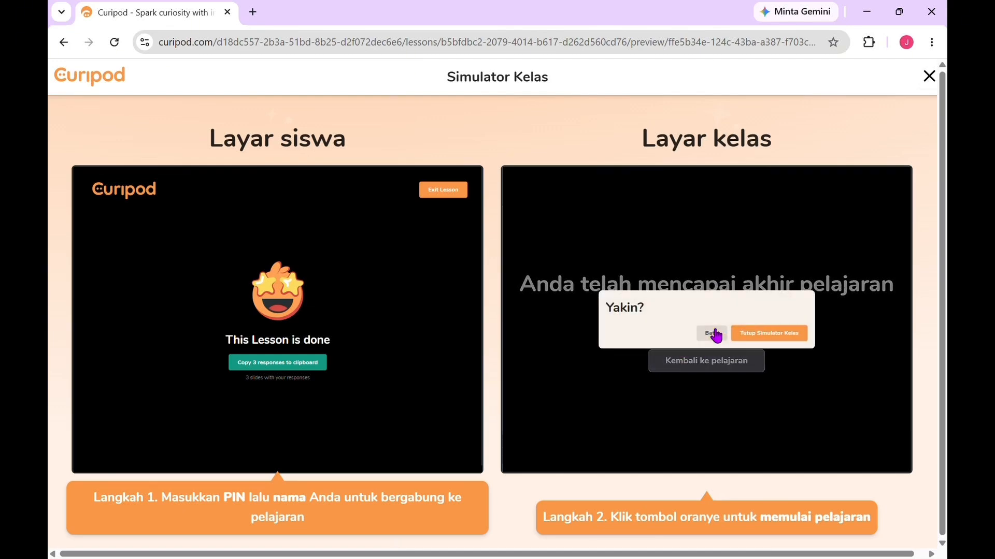
click(749, 335)
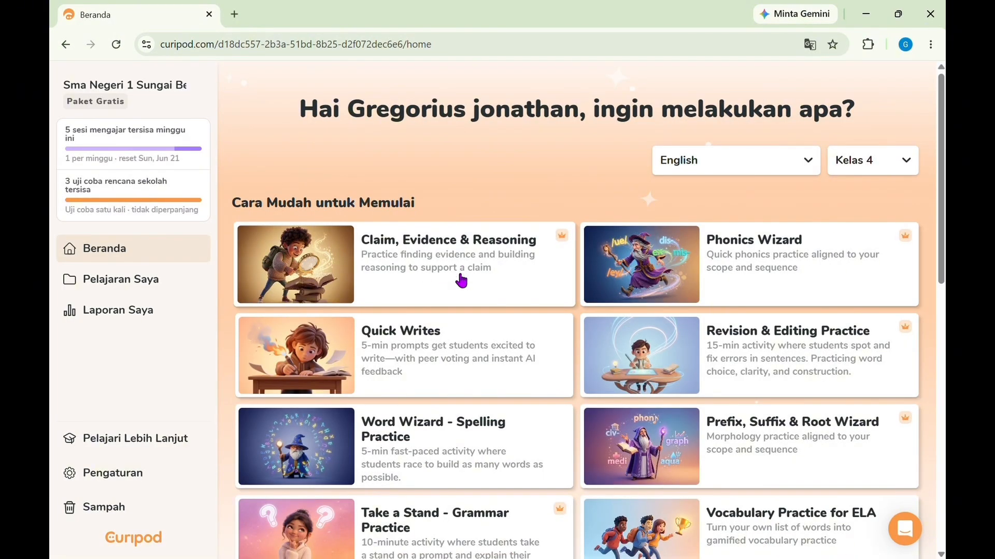
Step: Open the Curi-Quiz for ELA activity from the home page and set its subject to Lainnya and grade to 10th
scroll(461, 281, down, 8)
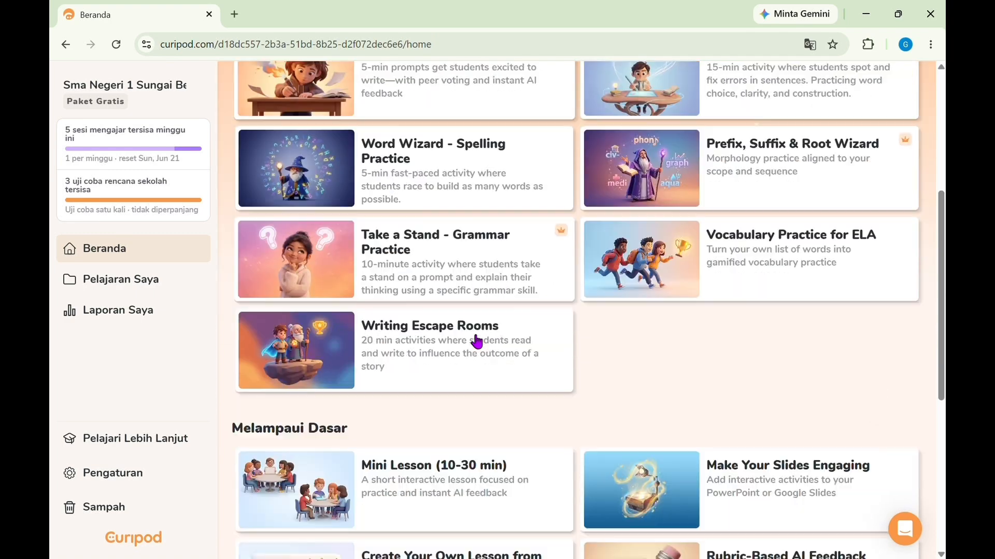
scroll(476, 340, down, 3)
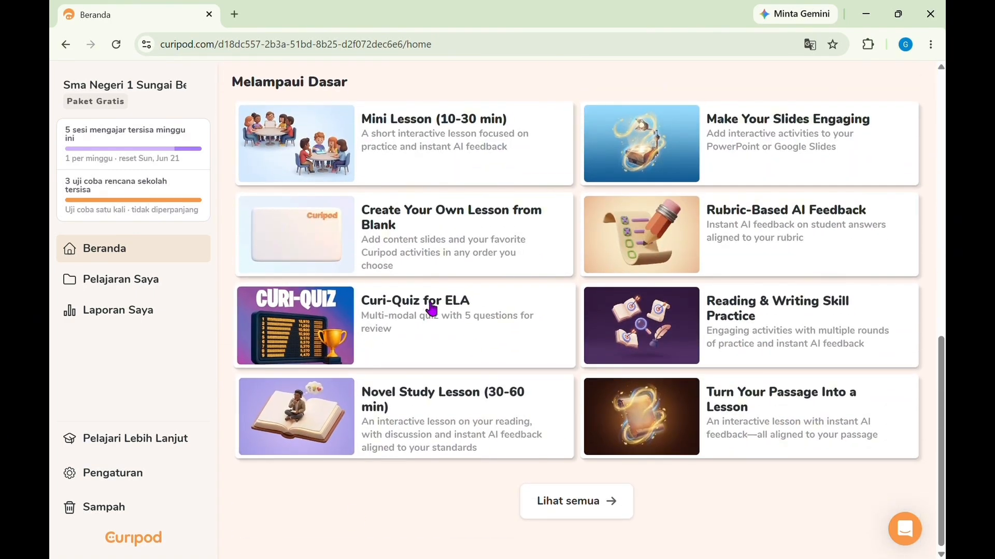
click(418, 322)
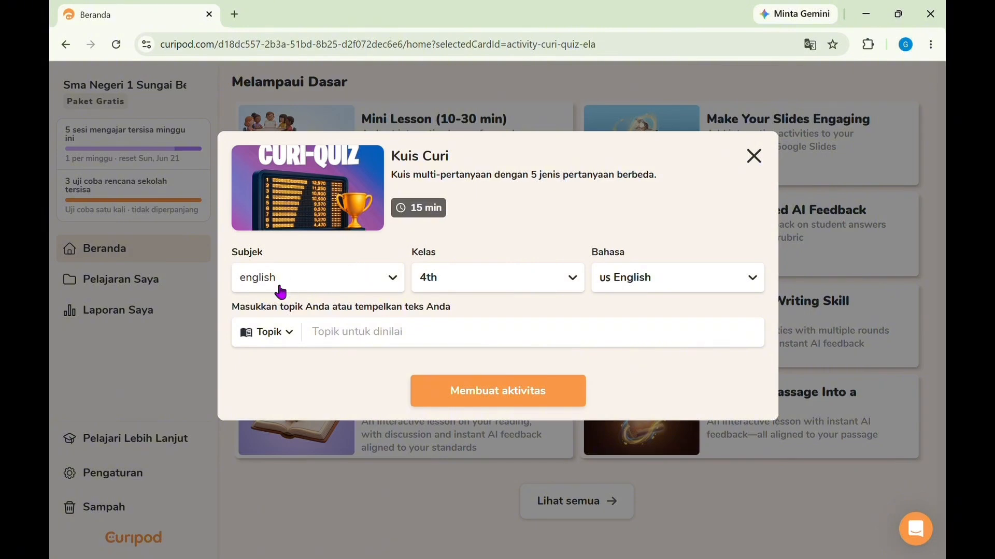
click(393, 279)
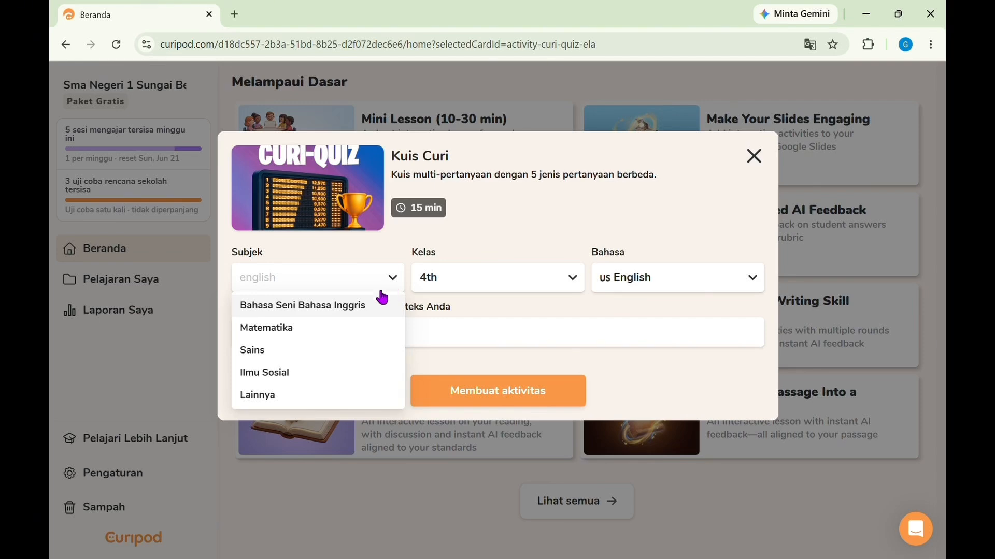
click(255, 397)
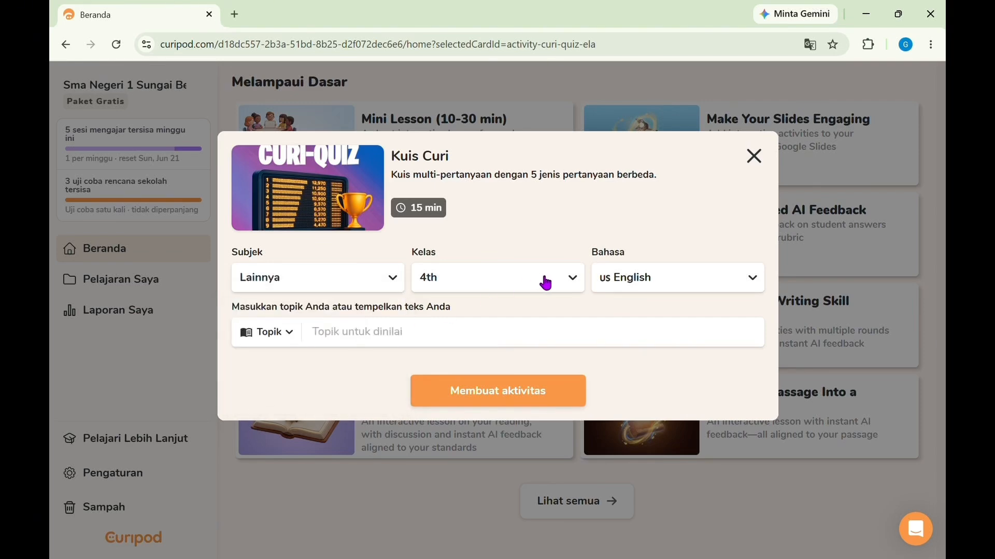
click(572, 280)
scroll(496, 402, down, 3)
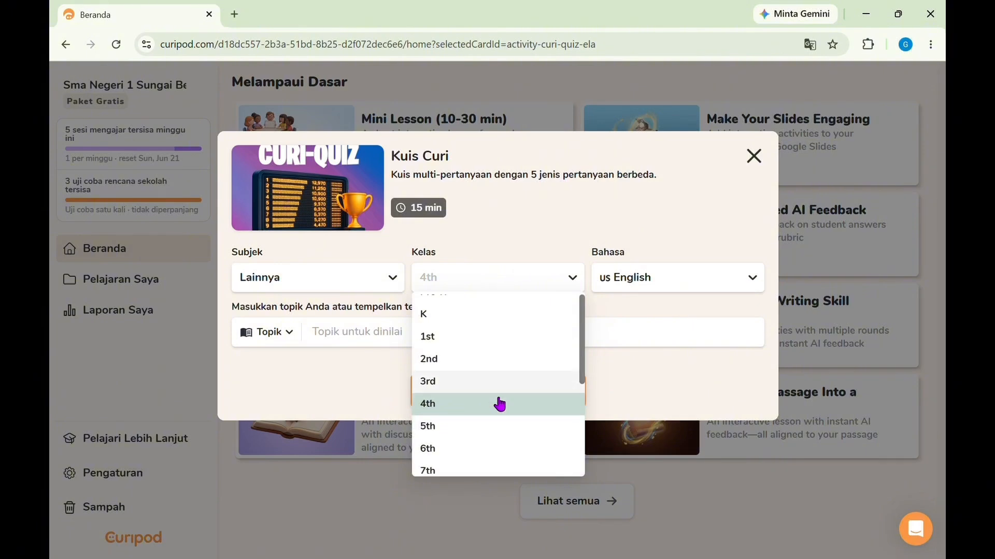
click(470, 418)
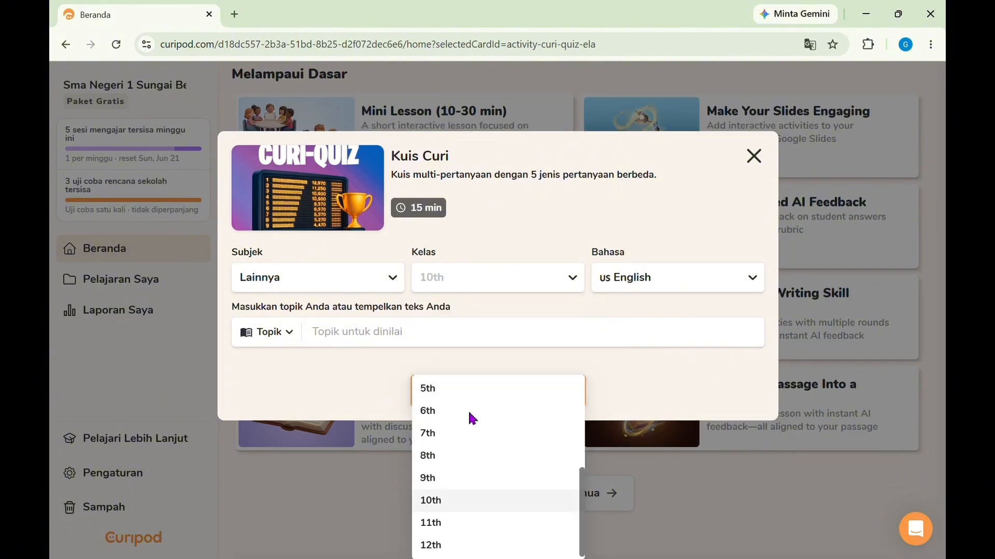
Step: Set the quiz language to Indonesia, enter the topic "Teks berita", and generate the activity
click(751, 279)
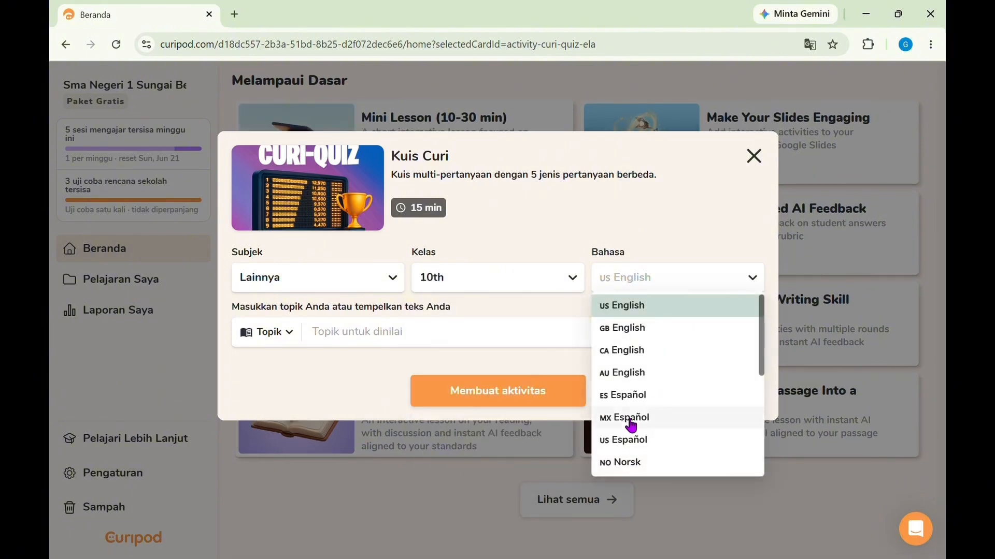
scroll(637, 413, down, 3)
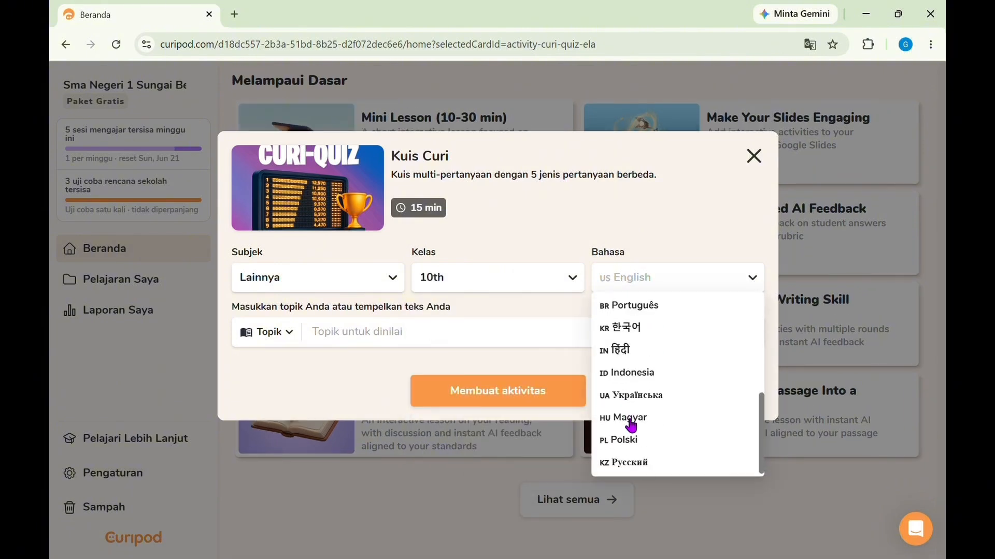
click(619, 374)
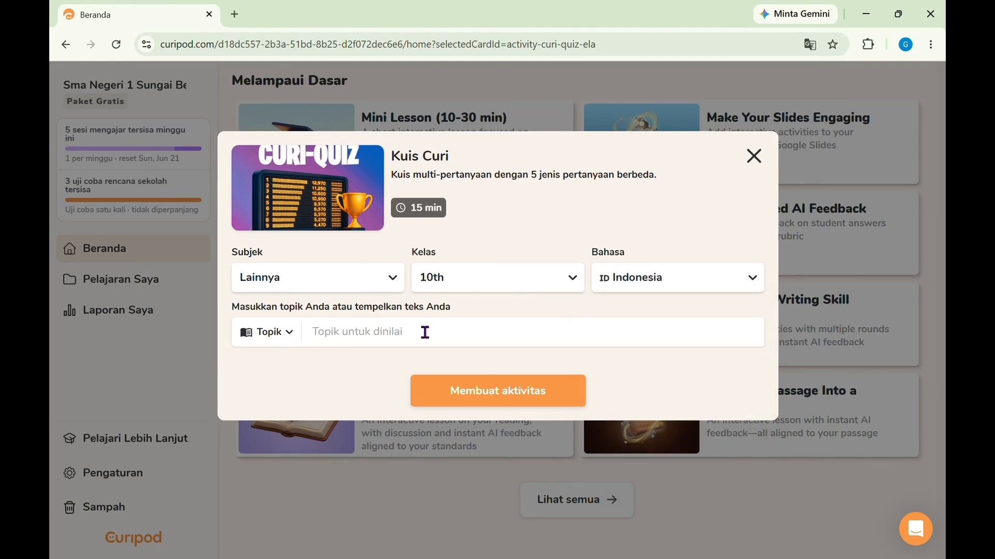
text(Teks berita)
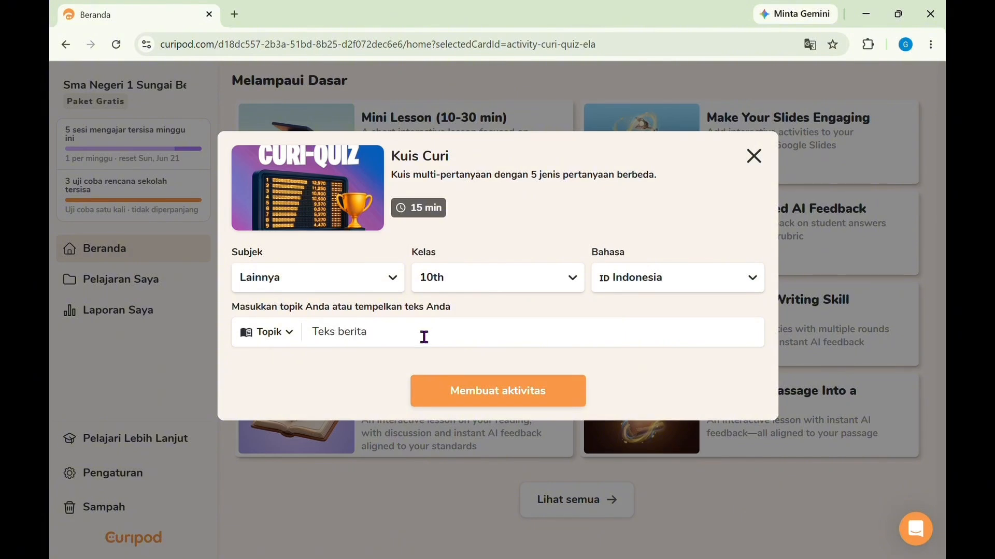
click(479, 400)
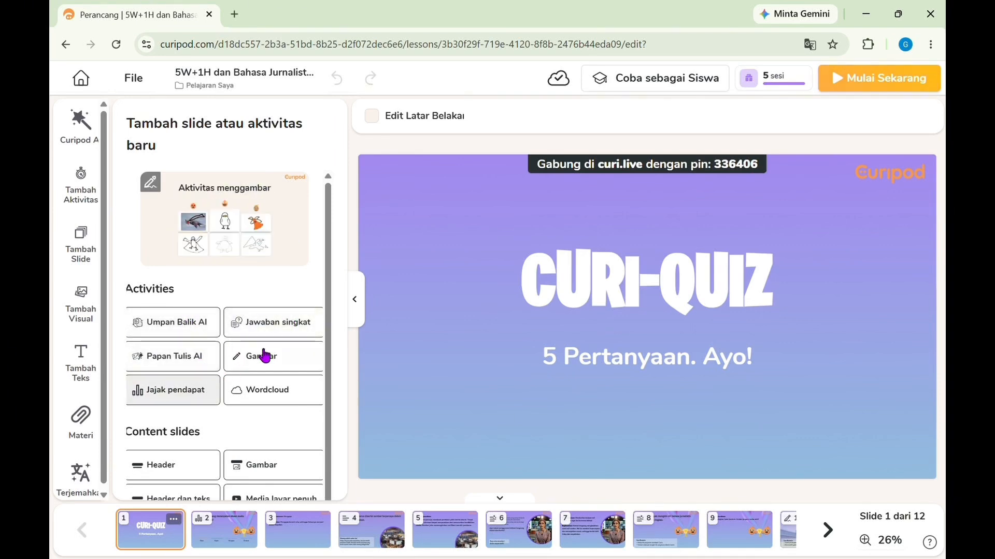
Step: Try the generated Curi-Quiz in the class simulator, joining as a student with the class PIN and the student's name
scroll(247, 428, down, 1)
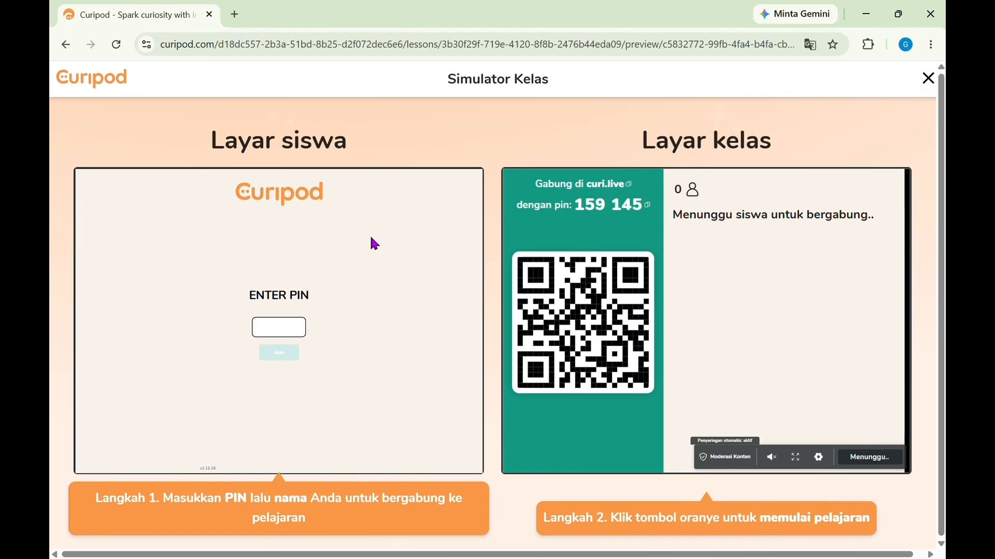
text(15)
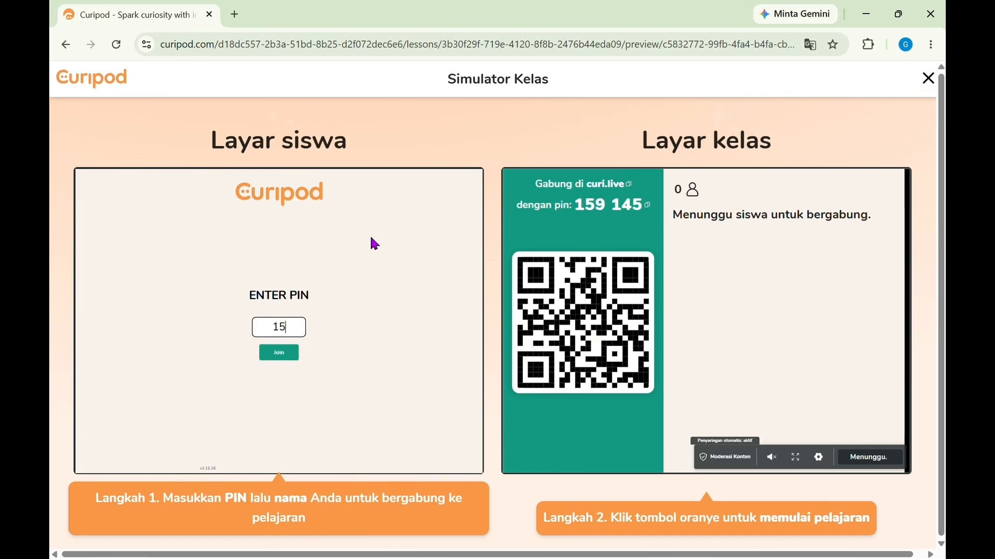
text(9145)
click(278, 355)
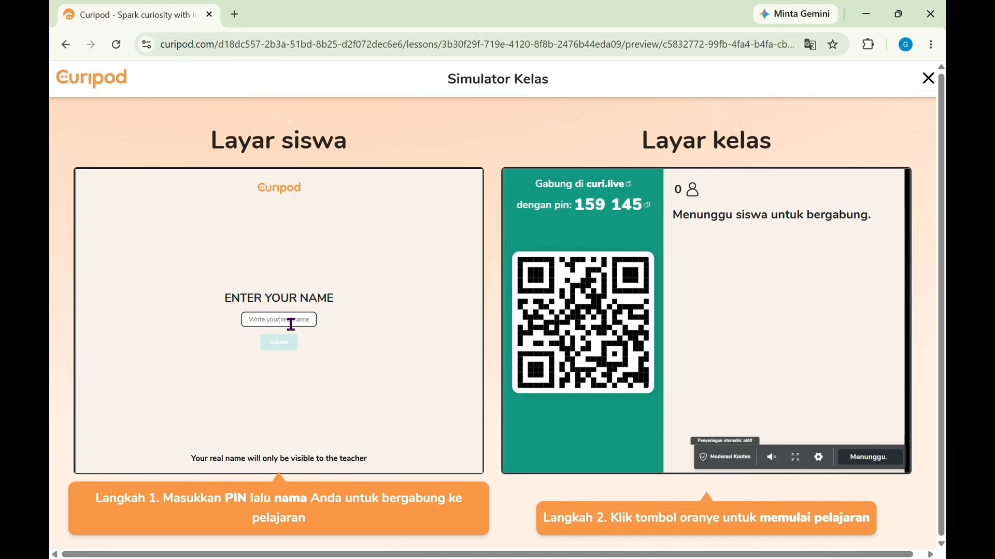
text(I)
click(287, 343)
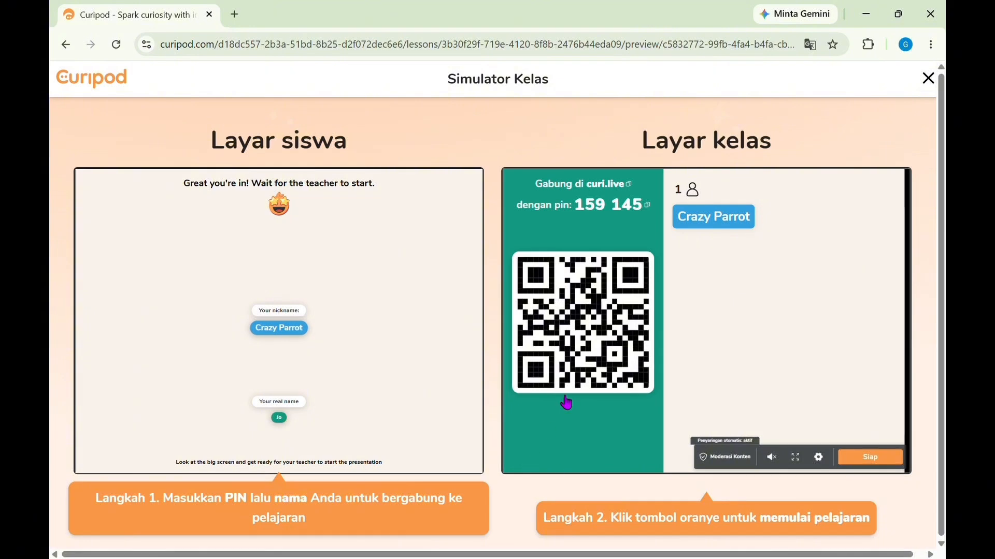
Step: Start the quiz lesson, advance the class screen to the poll on slide 2, and start it with a 02:00 timer
click(864, 464)
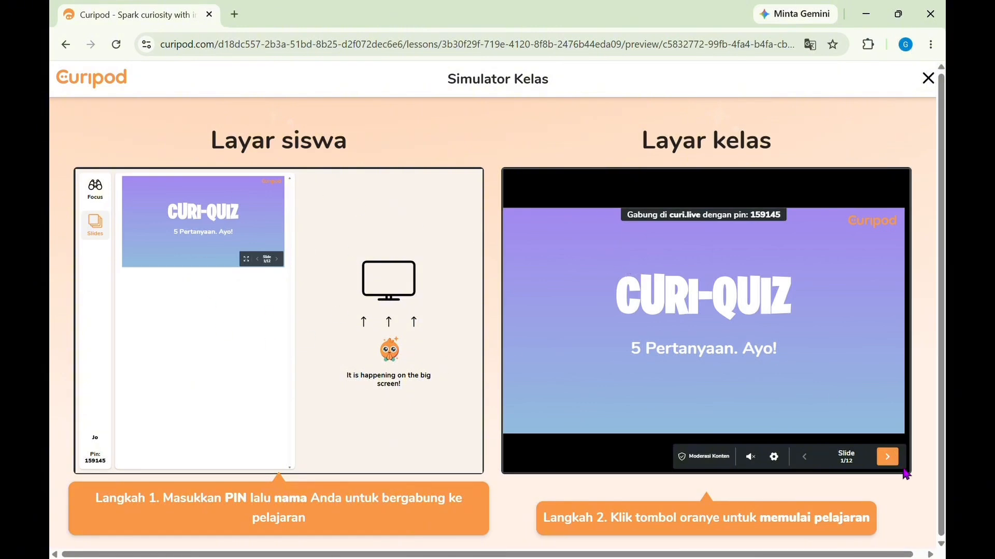
click(889, 457)
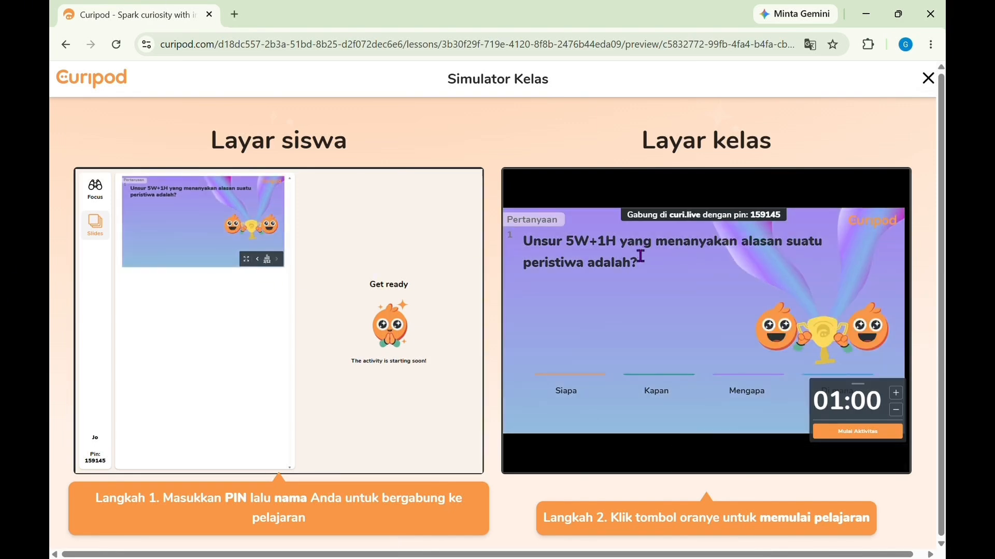
click(896, 399)
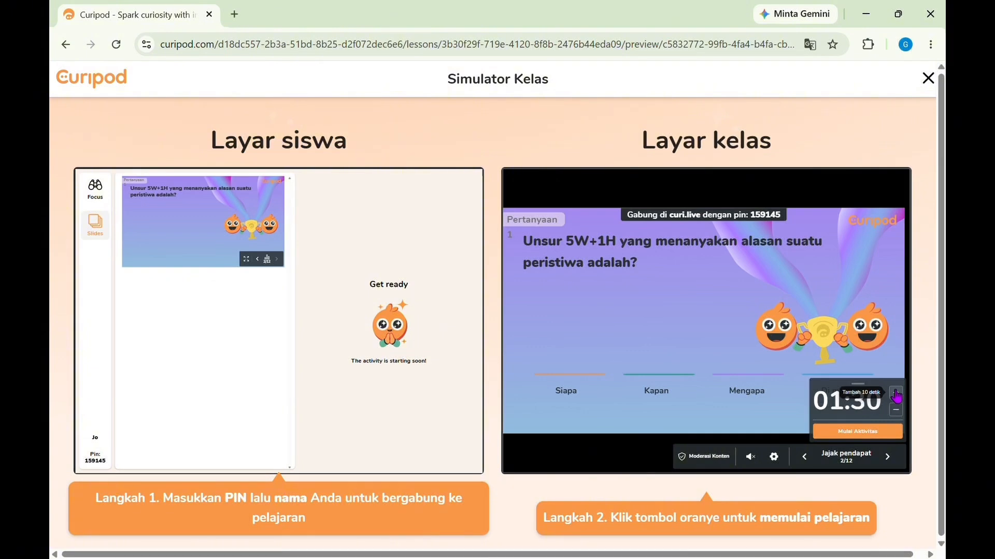
click(897, 397)
click(897, 397)
click(896, 397)
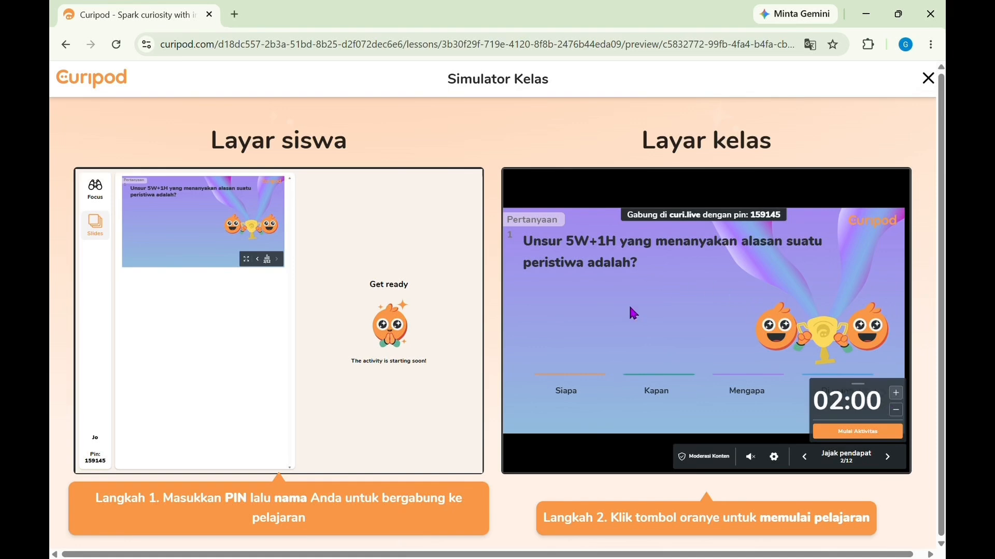
click(866, 433)
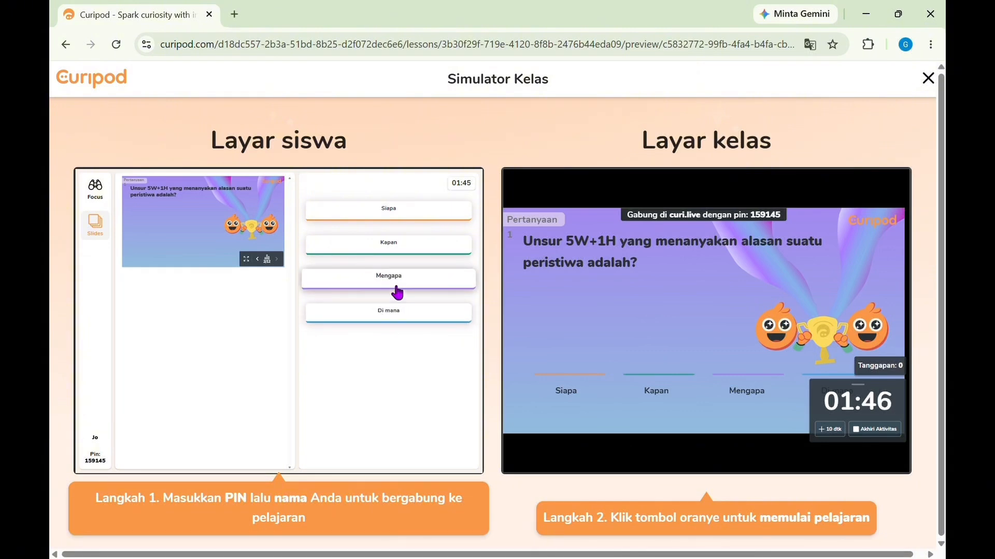
Step: Answer the first question with "Kapan" as the student, review the answer explanation, and advance the class screen to slide 4
click(421, 248)
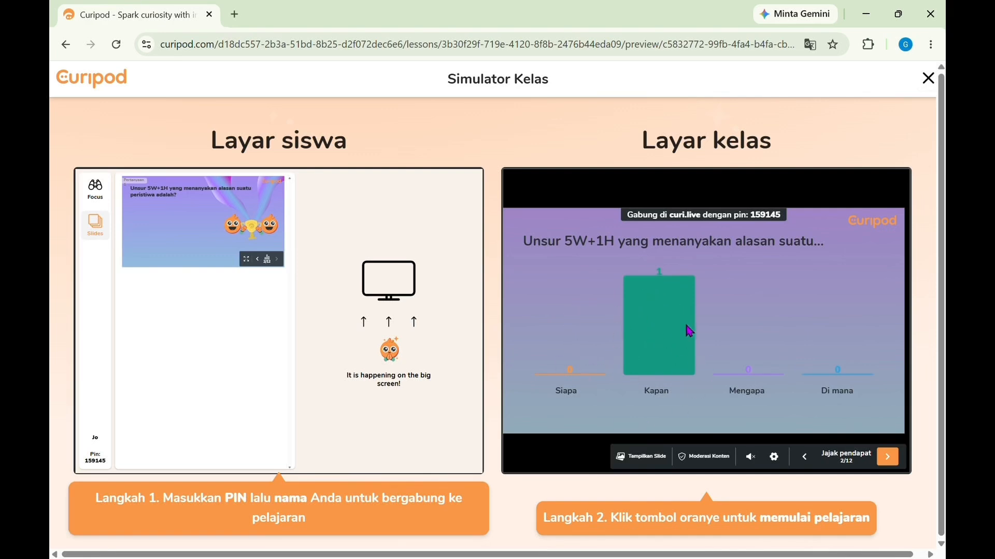
click(889, 458)
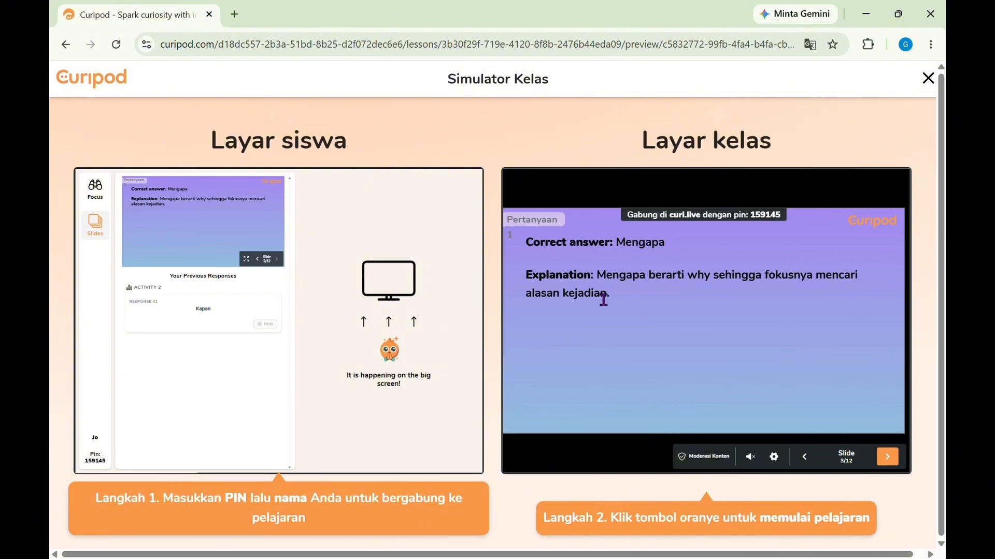
click(889, 462)
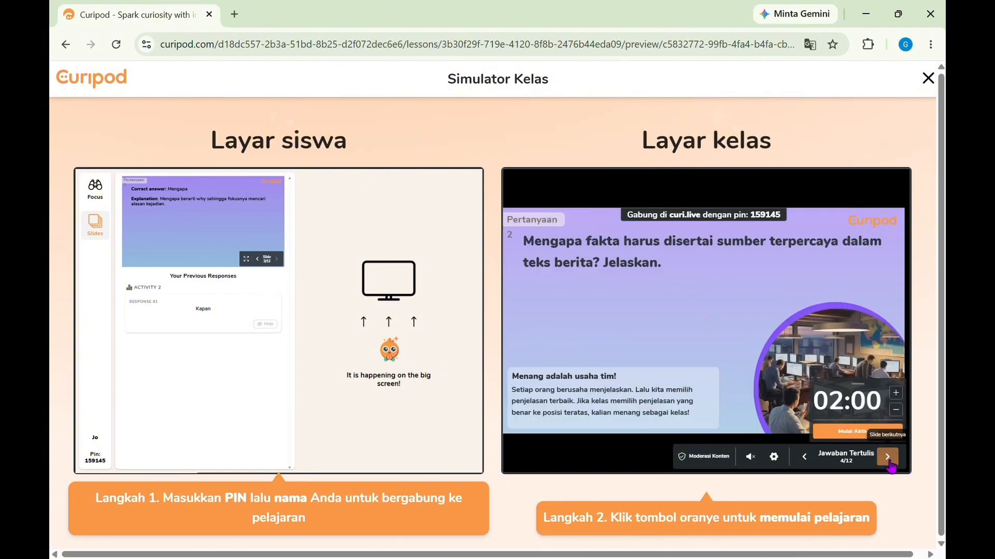
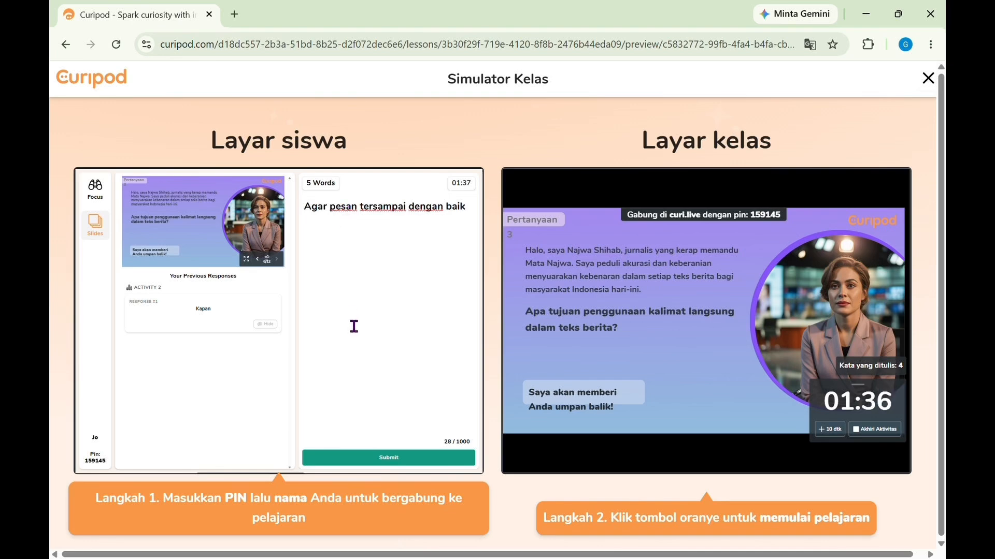
Step: Submit the student's answer to question 3, and end the activity so AI feedback is given
click(397, 460)
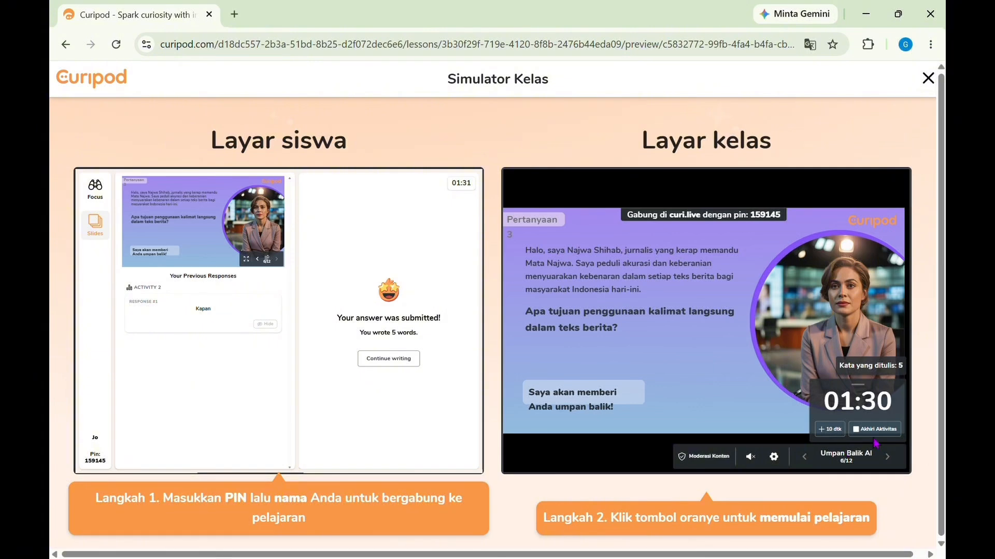
click(857, 434)
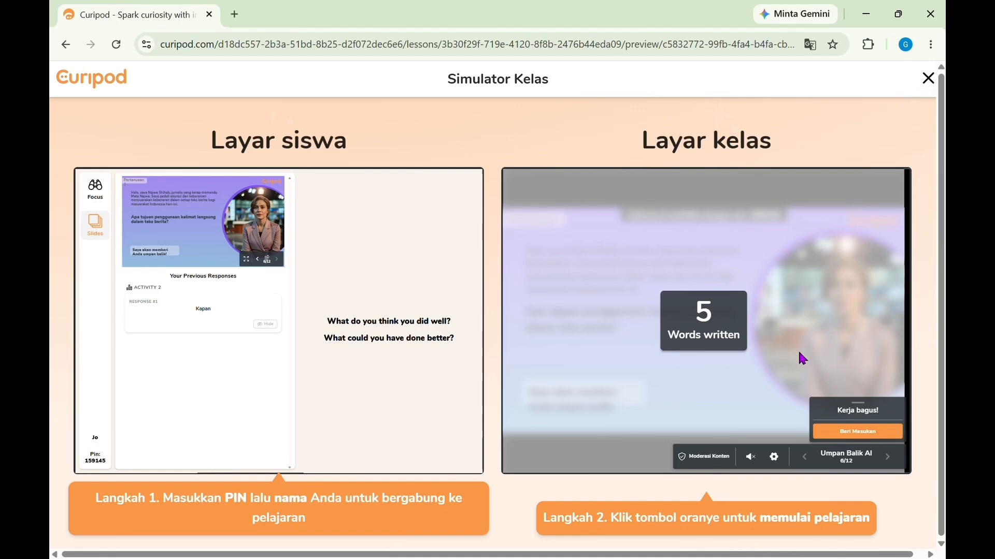
click(845, 433)
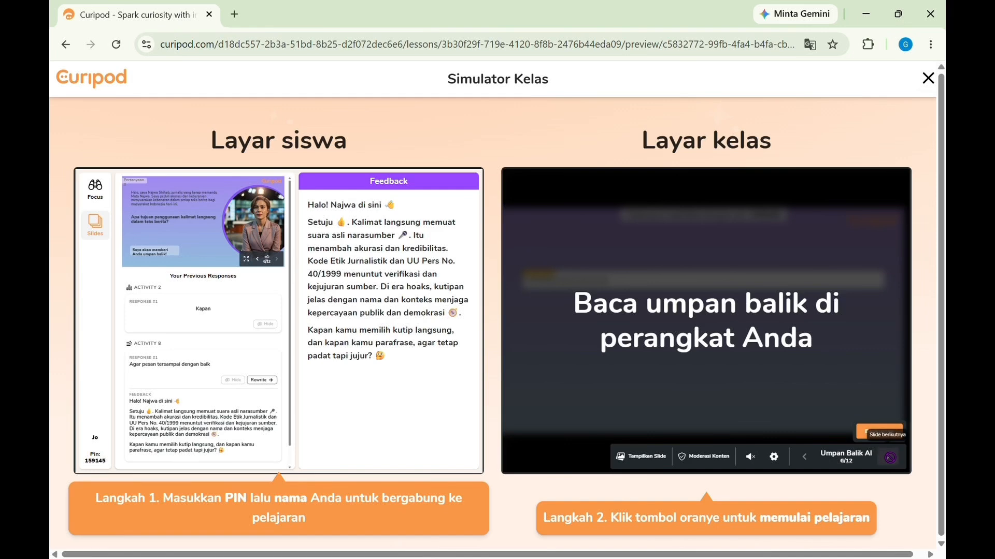
Step: Show the question 3 response with its AI feedback on the class screen, and advance past the explanation to slide 8
click(870, 432)
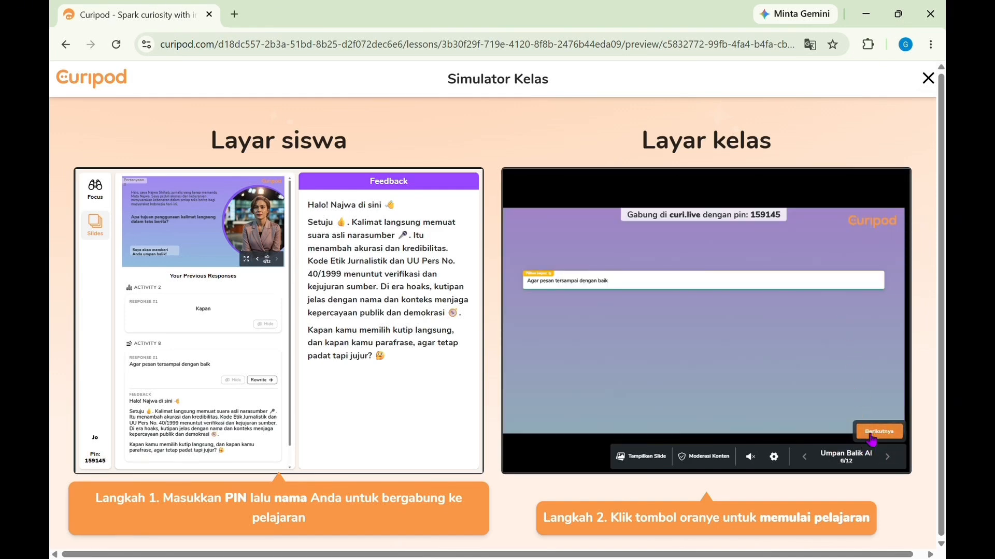
click(875, 435)
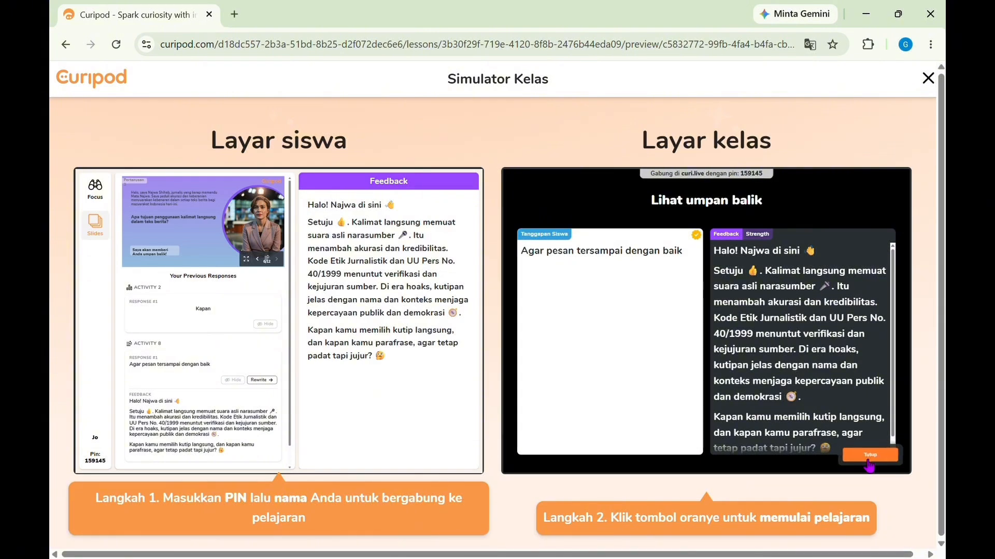
click(886, 459)
click(886, 458)
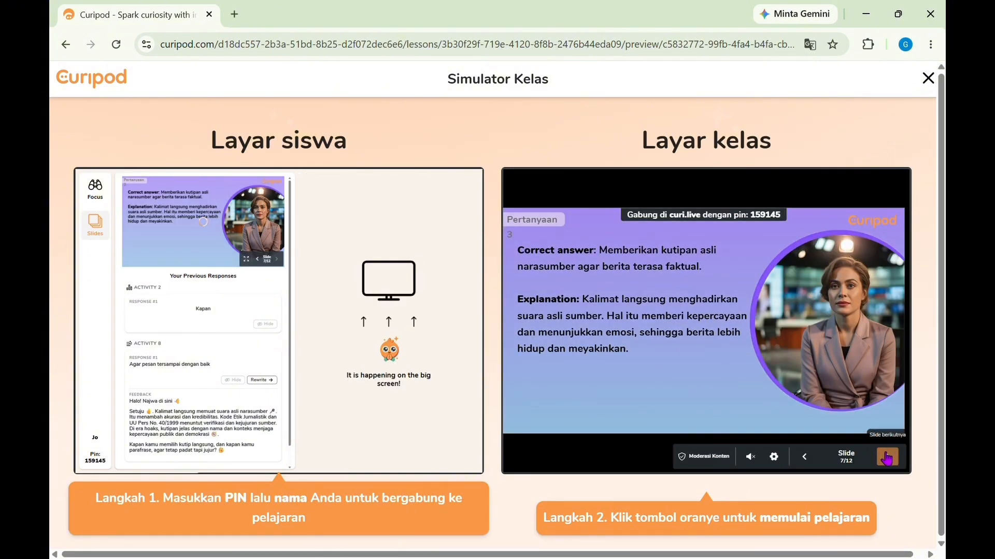
click(887, 458)
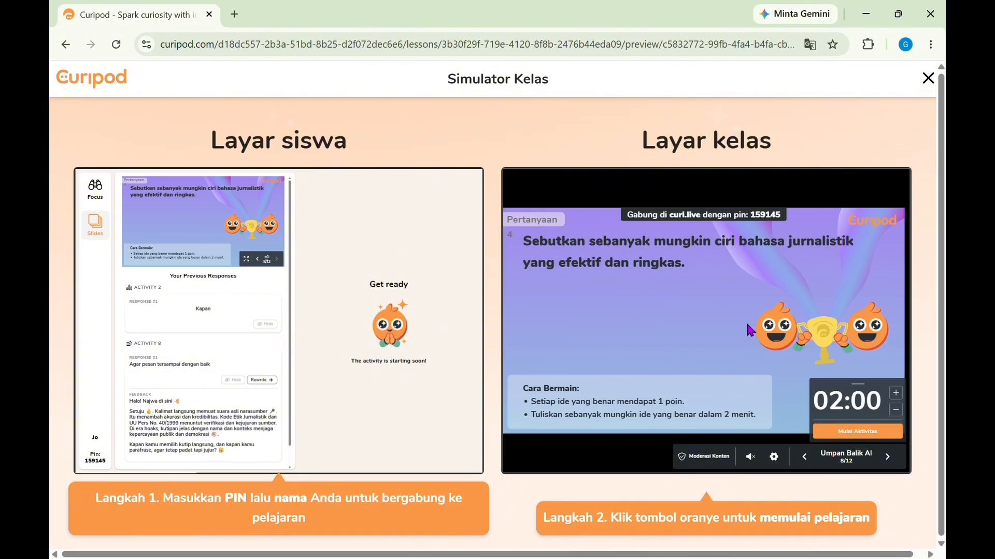
Step: Start the question 4 activity with the 02:00 timer and submit "bahasa indonesia" as the student's answer
click(843, 431)
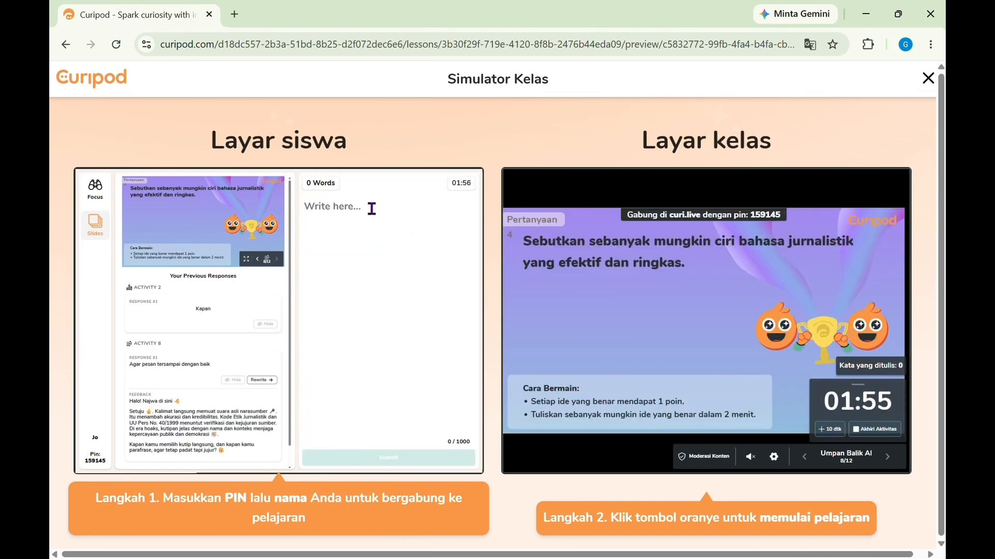
click(372, 209)
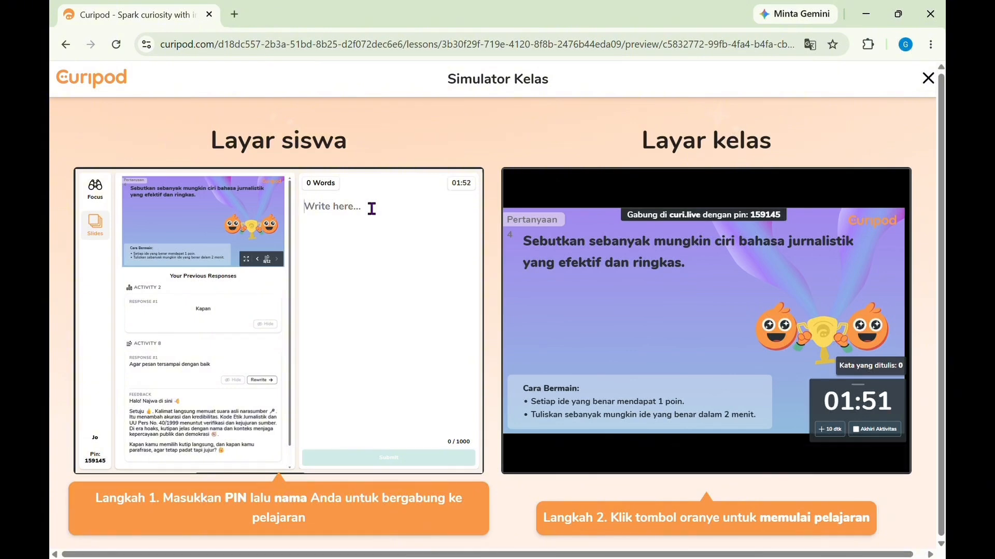
mouse_move(540, 233)
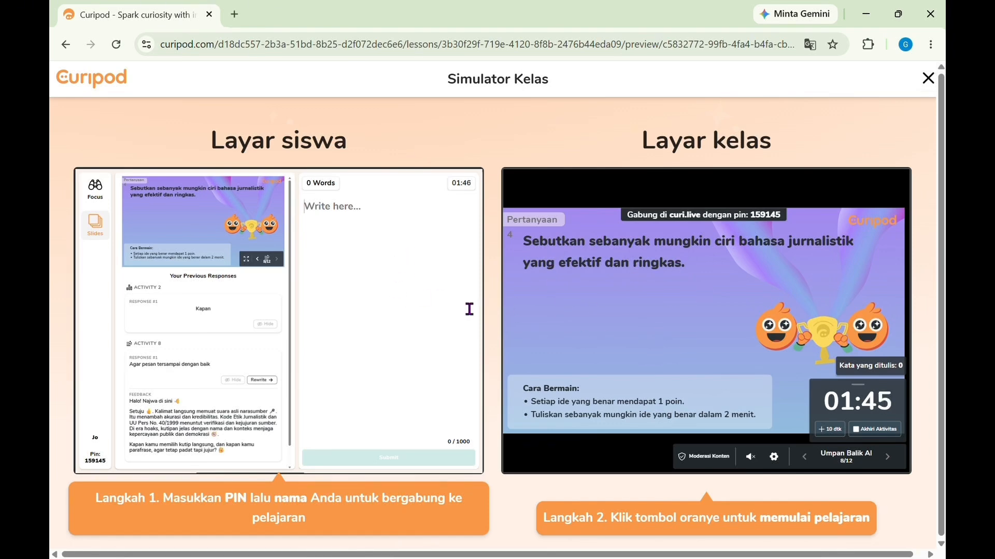
click(394, 230)
text(ba)
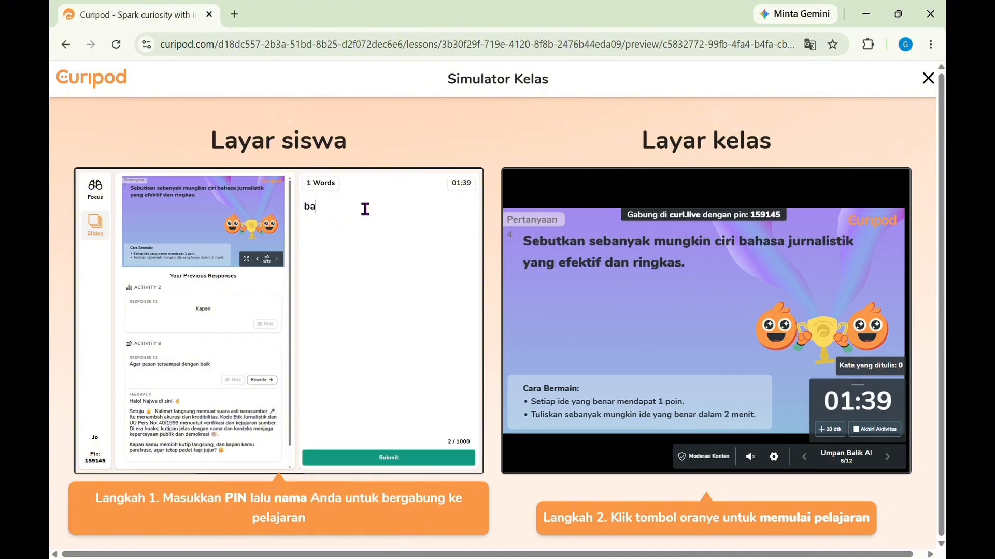
text(hasa indones)
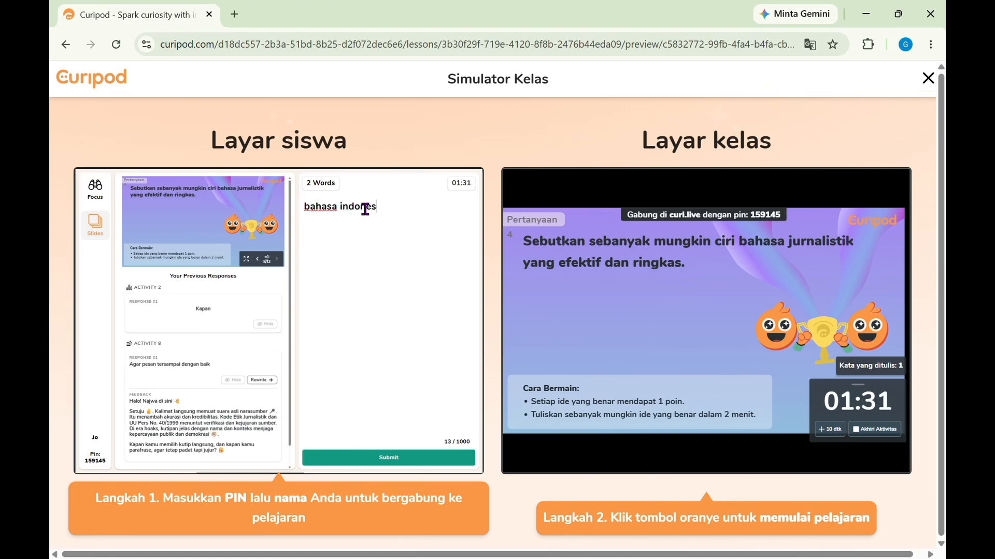
text(ia)
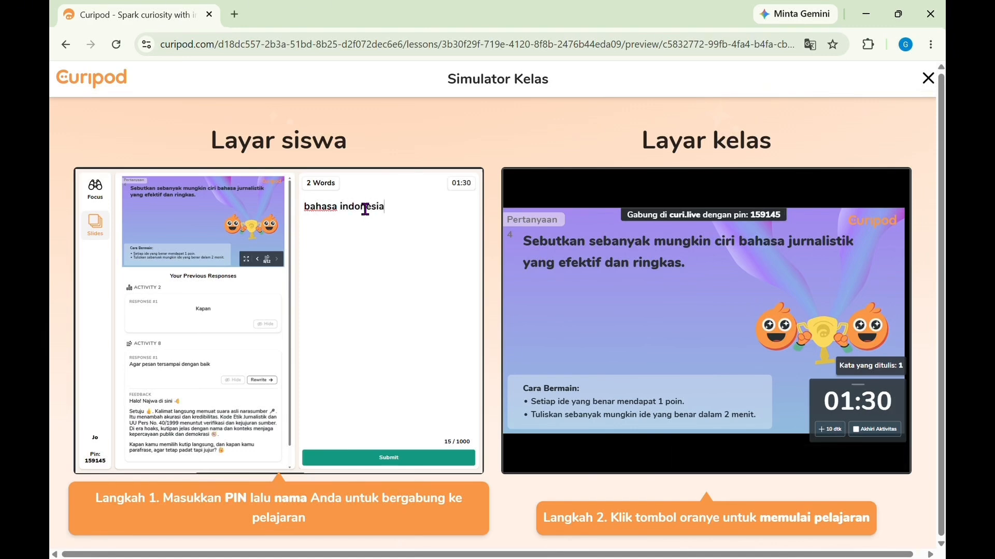
click(395, 461)
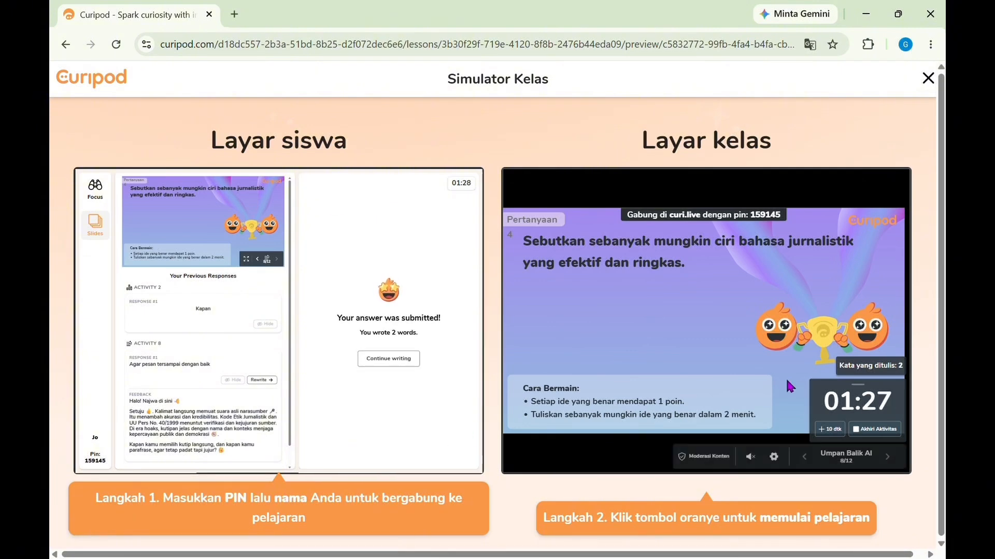
Step: End the question 4 activity and show the student's response with its AI feedback on the class screen
click(865, 438)
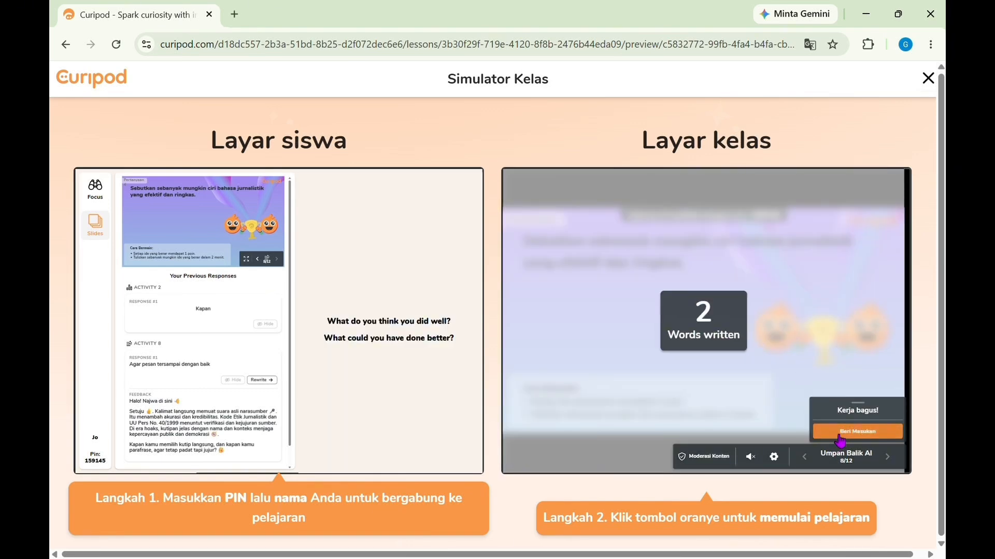
click(841, 435)
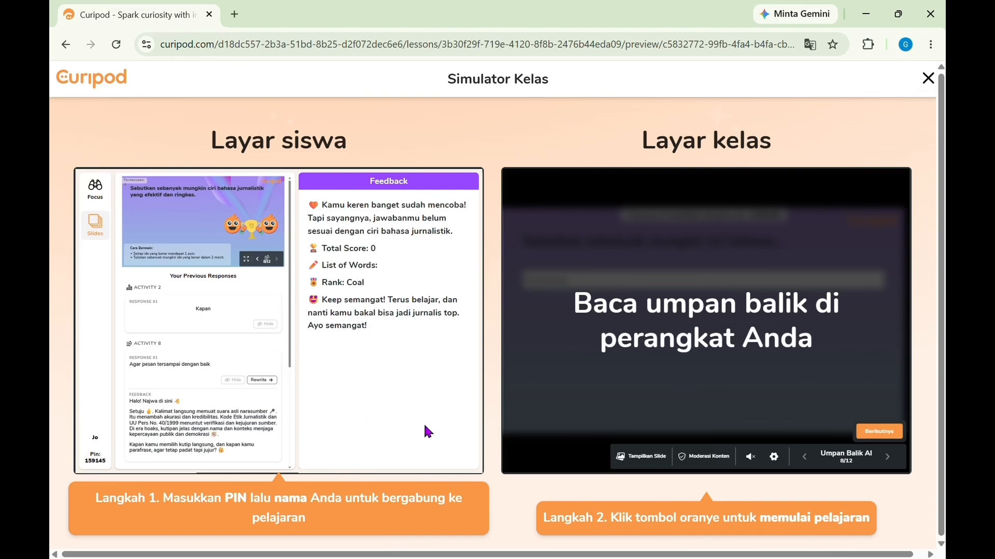
click(879, 435)
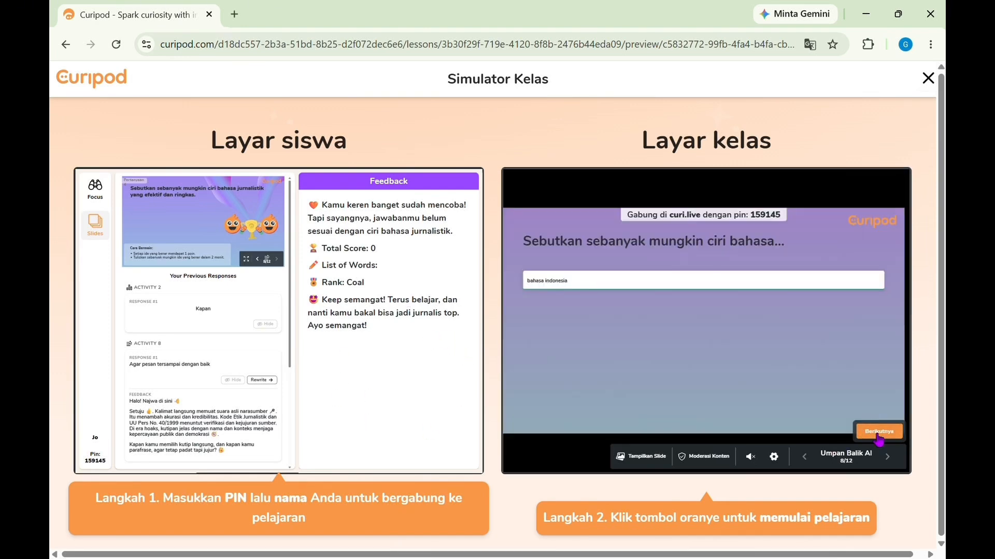
click(879, 433)
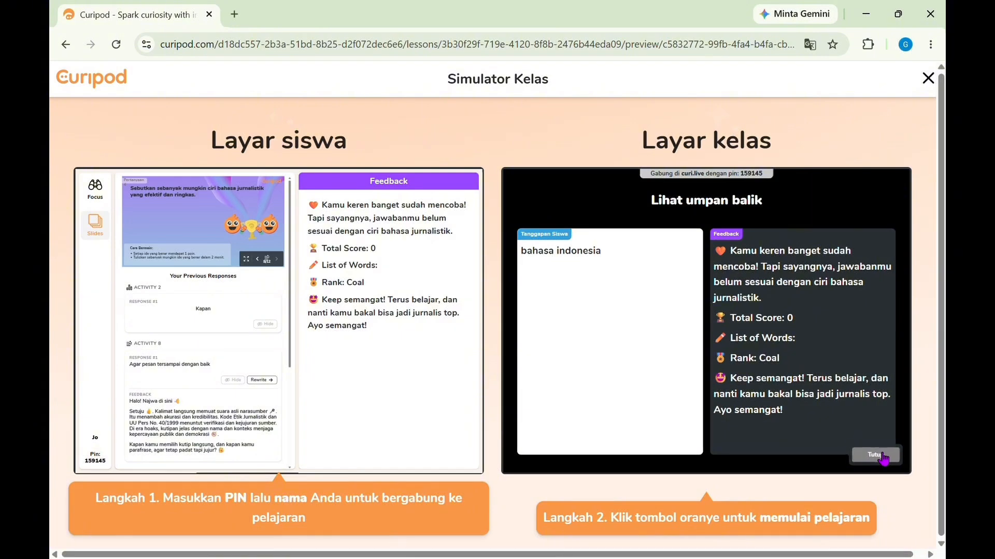
Step: Close the question 4 feedback and advance the class screen past the sample answers to slide 10
click(885, 454)
click(887, 457)
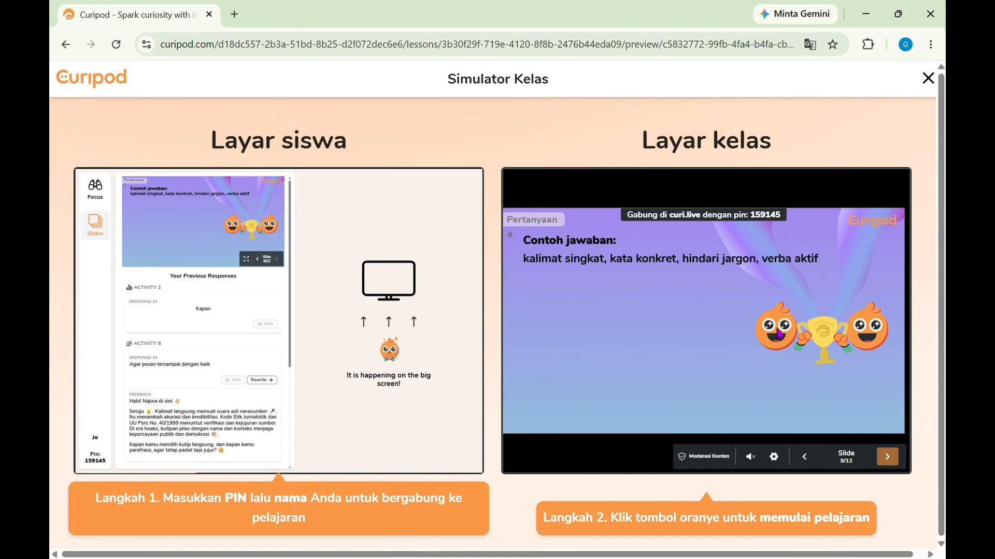
click(888, 458)
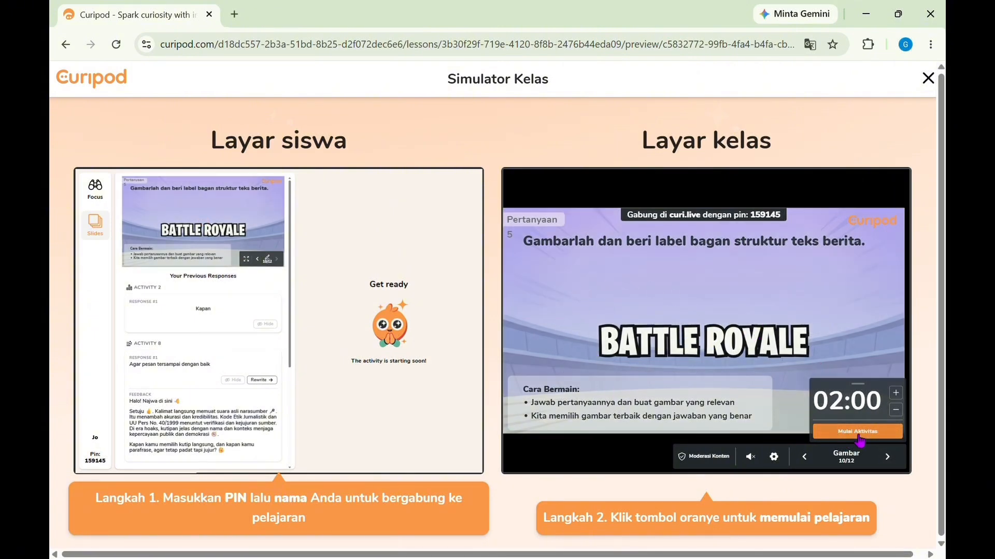
Step: Set the Battle Royale drawing timer to 04:00 and start the activity
click(896, 393)
click(896, 394)
click(896, 394)
click(896, 394)
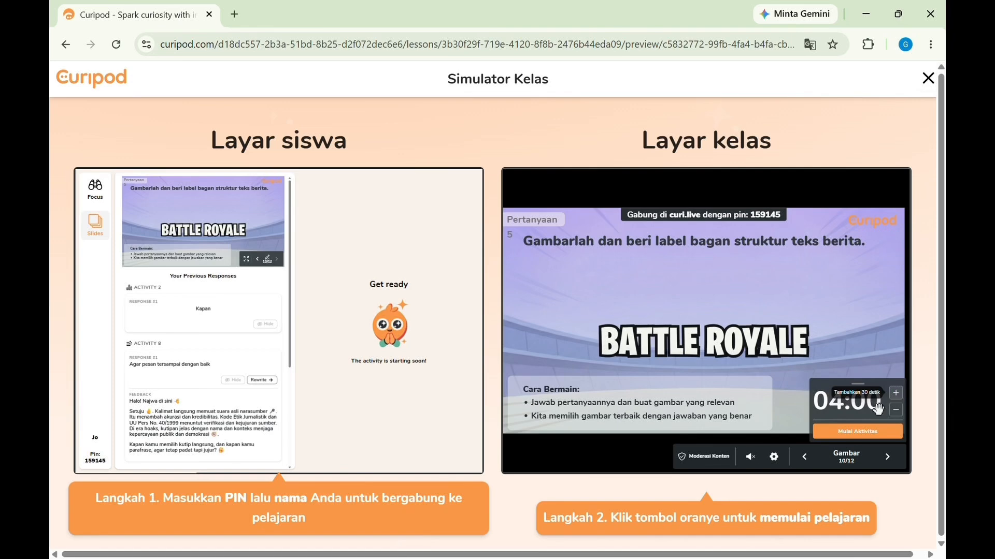
click(863, 436)
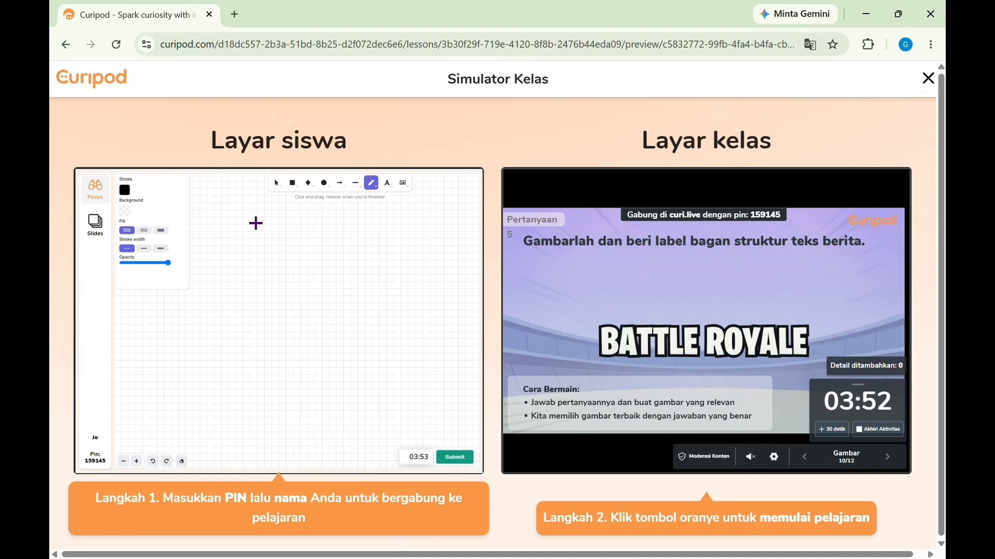
Step: Try the other fill styles on the student's drawing canvas and return to the first one
click(144, 230)
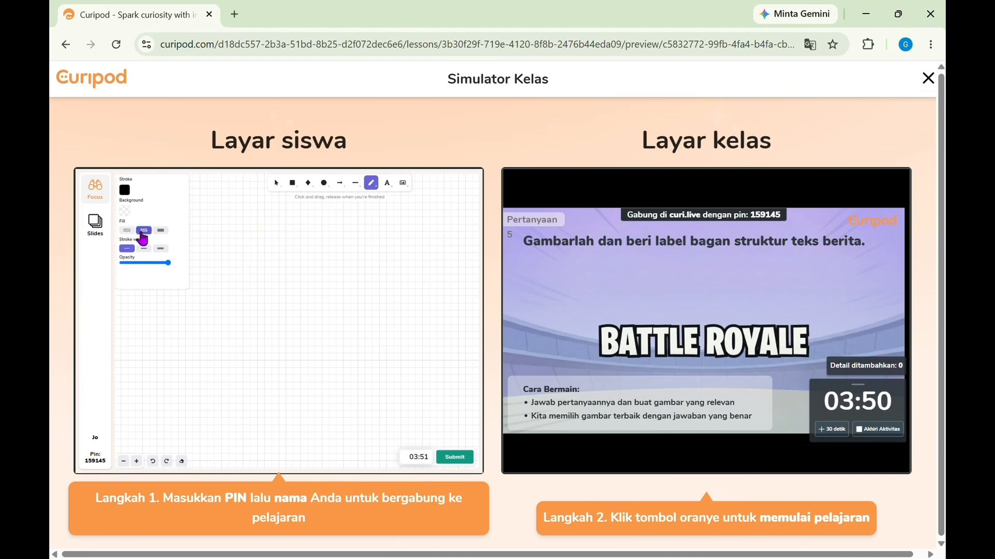
click(161, 231)
click(127, 230)
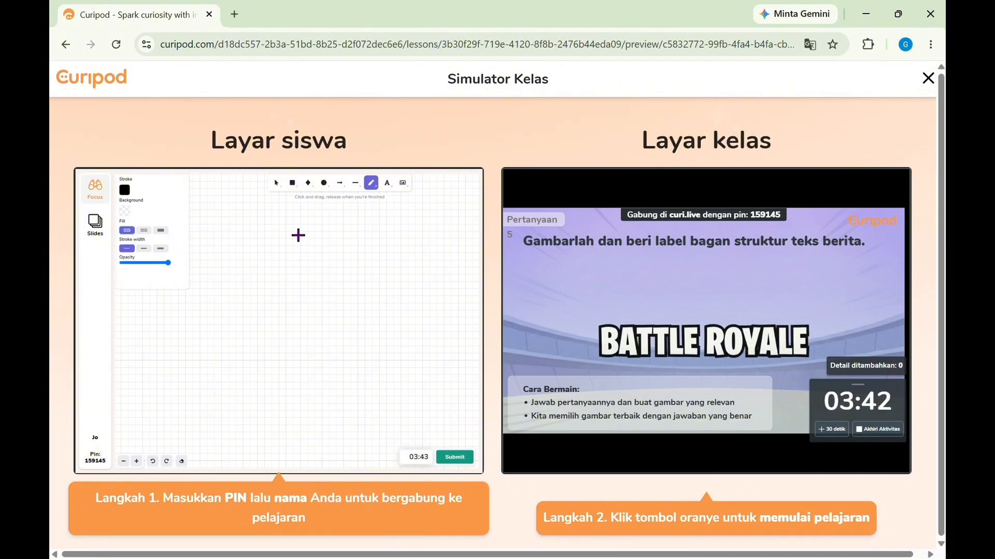
Step: Draw a triangle divided into three horizontal bands with a scribble in each as the student, and submit the drawing
mouse_move(298, 234)
mouse_down()
mouse_move(240, 325)
mouse_move(404, 319)
mouse_move(299, 234)
mouse_up()
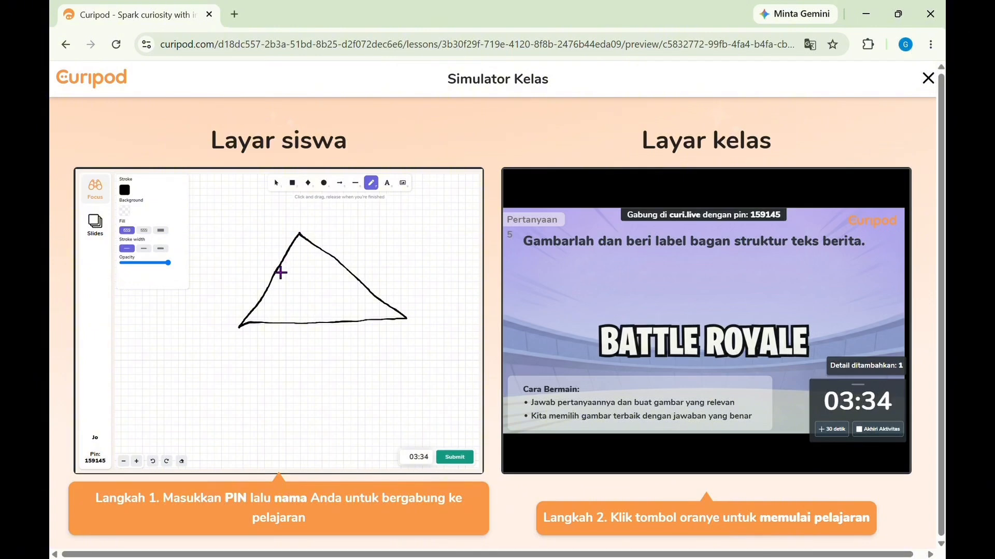
drag(279, 269, 344, 268)
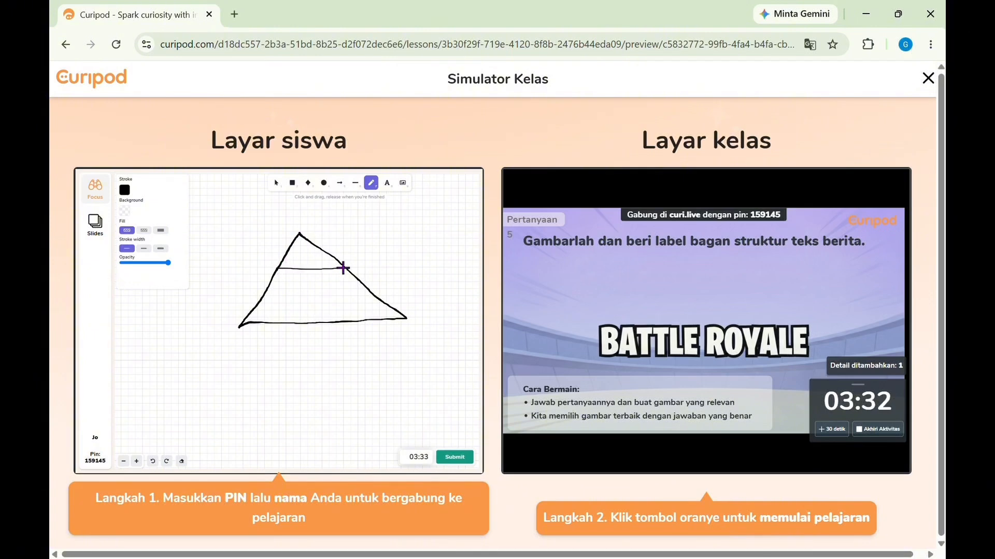
drag(265, 296, 370, 292)
mouse_move(313, 254)
mouse_down()
mouse_move(297, 261)
mouse_move(318, 259)
mouse_move(298, 257)
mouse_move(322, 280)
mouse_move(297, 284)
mouse_move(315, 280)
mouse_move(283, 317)
mouse_move(312, 315)
mouse_move(326, 296)
mouse_move(332, 317)
mouse_up()
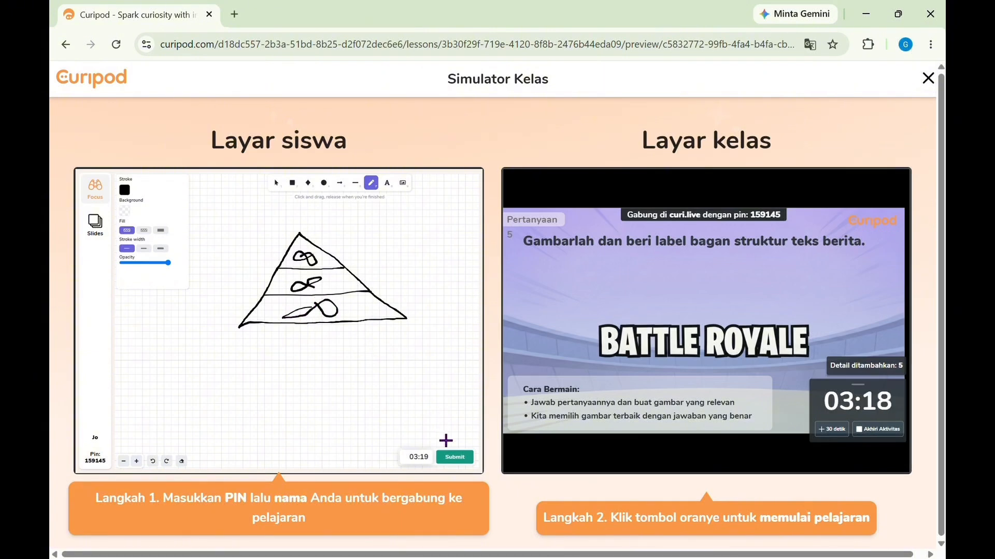
click(452, 458)
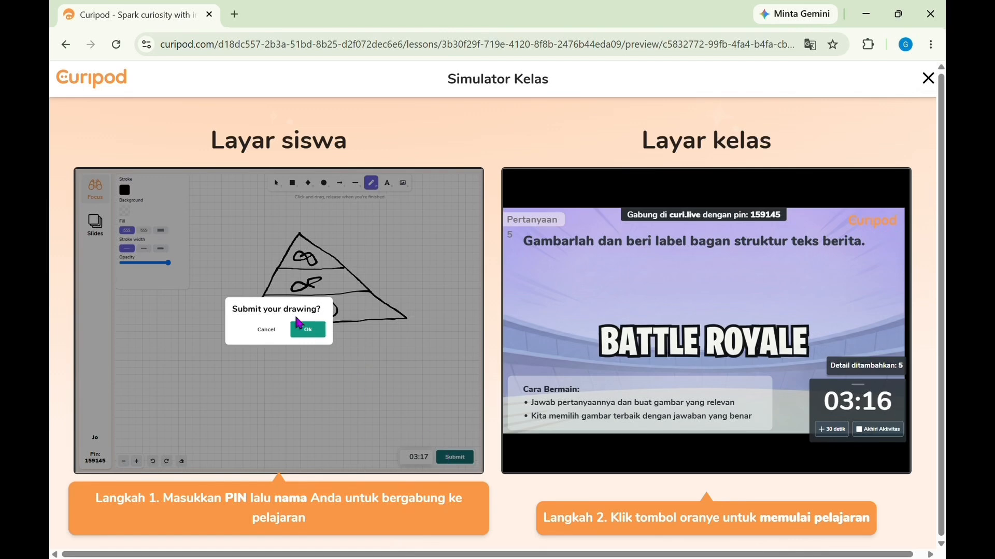
click(307, 330)
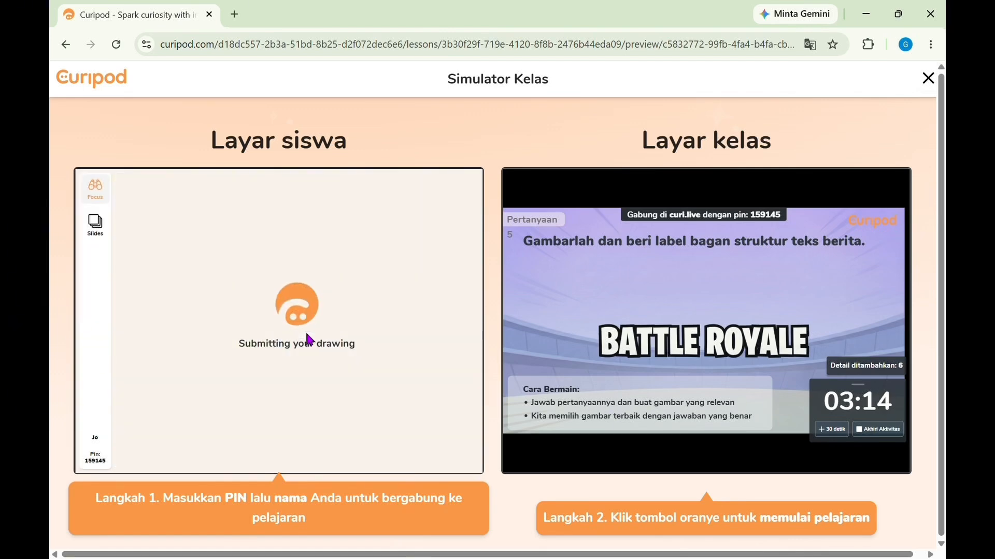
Step: End the drawing activity, then run the 01:30 vote and choose the upper drawing as the most relevant
mouse_move(596, 373)
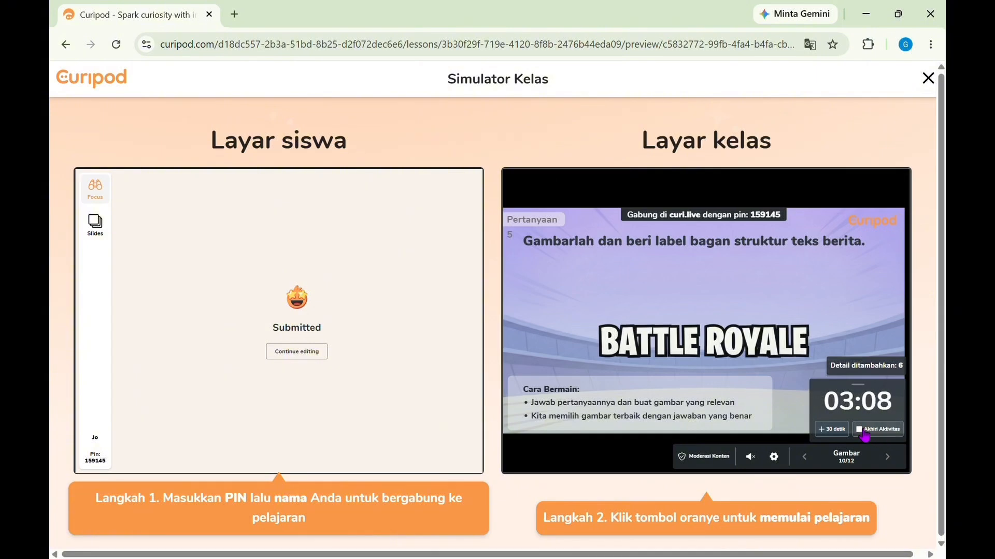
click(883, 435)
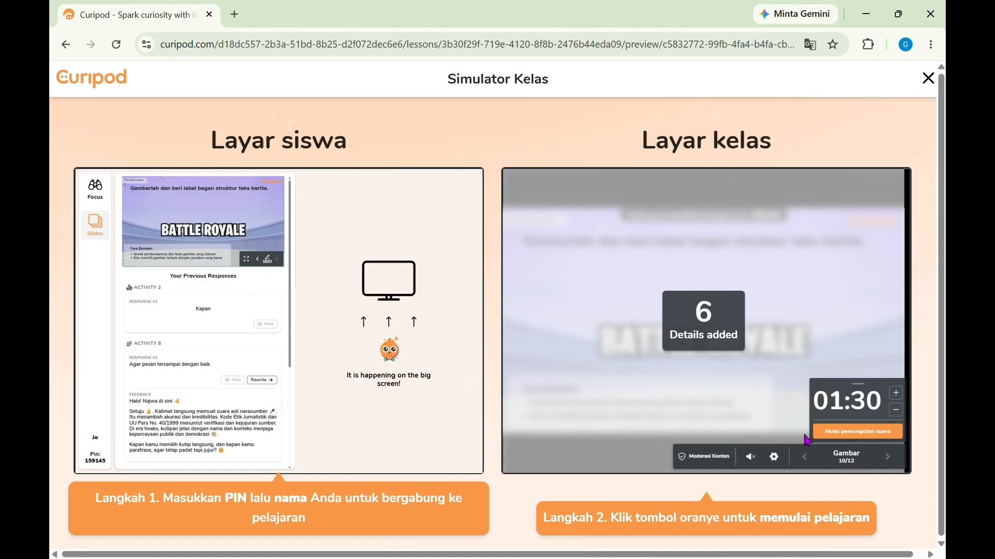
click(849, 438)
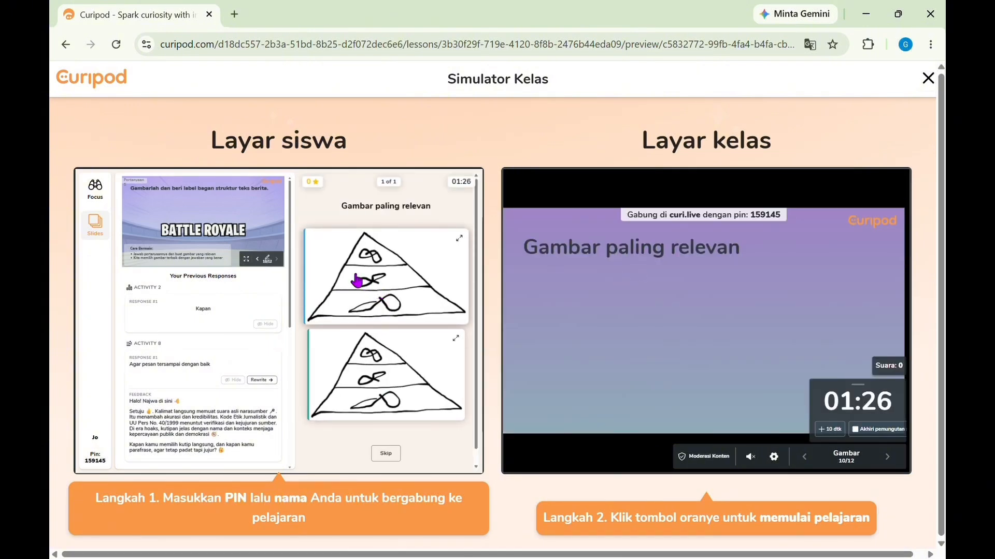
click(394, 286)
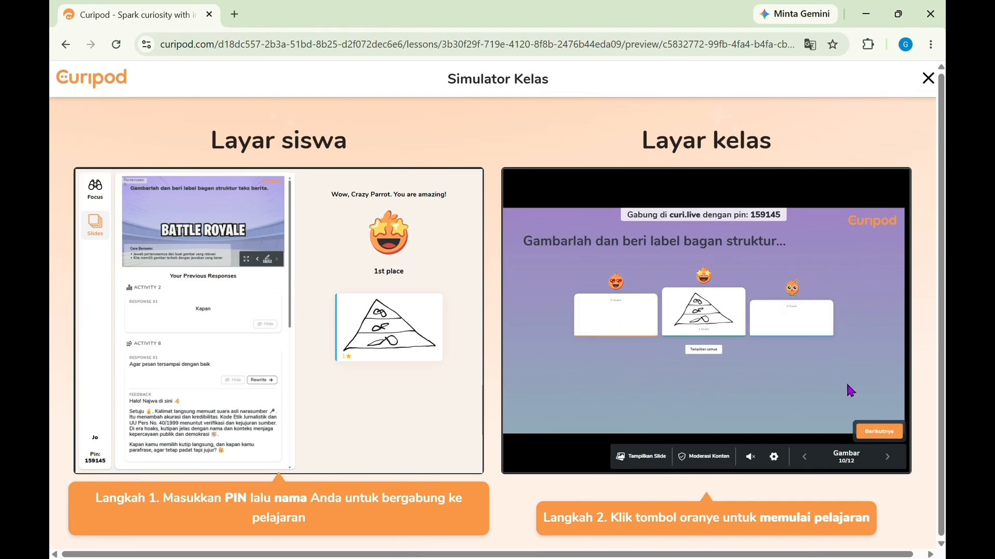
Step: Review the AI feedback on the winning drawing and advance the class screen to the closing slide 12
click(870, 432)
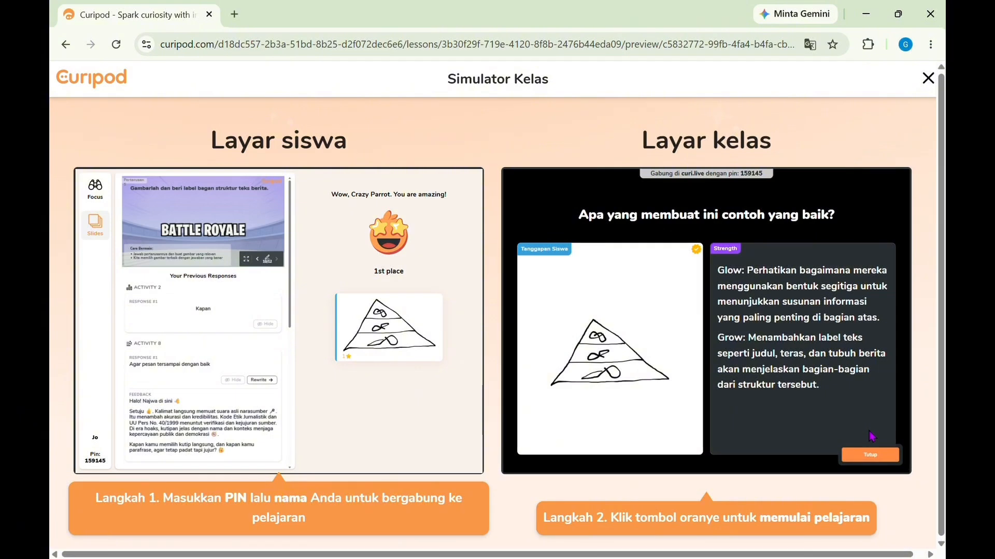
click(870, 455)
click(889, 457)
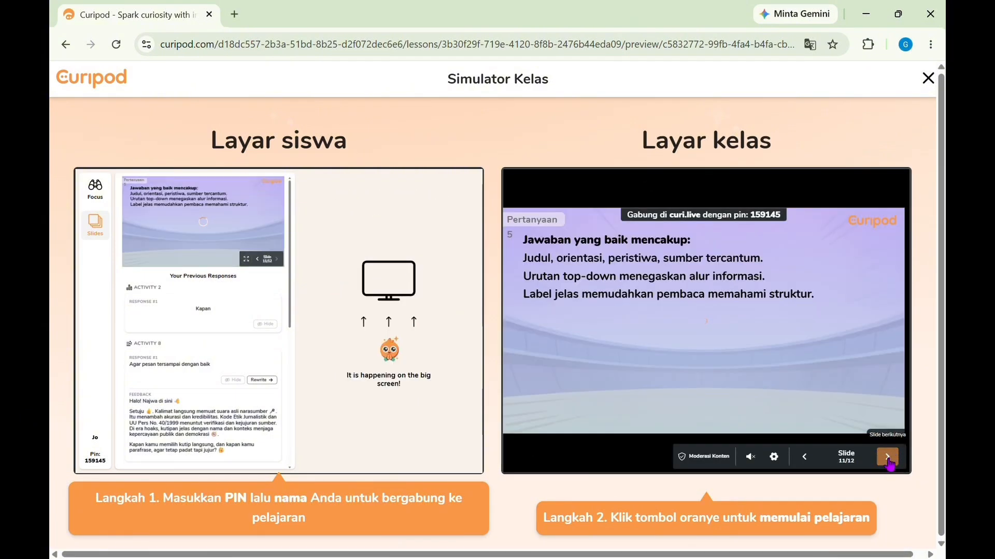
click(890, 460)
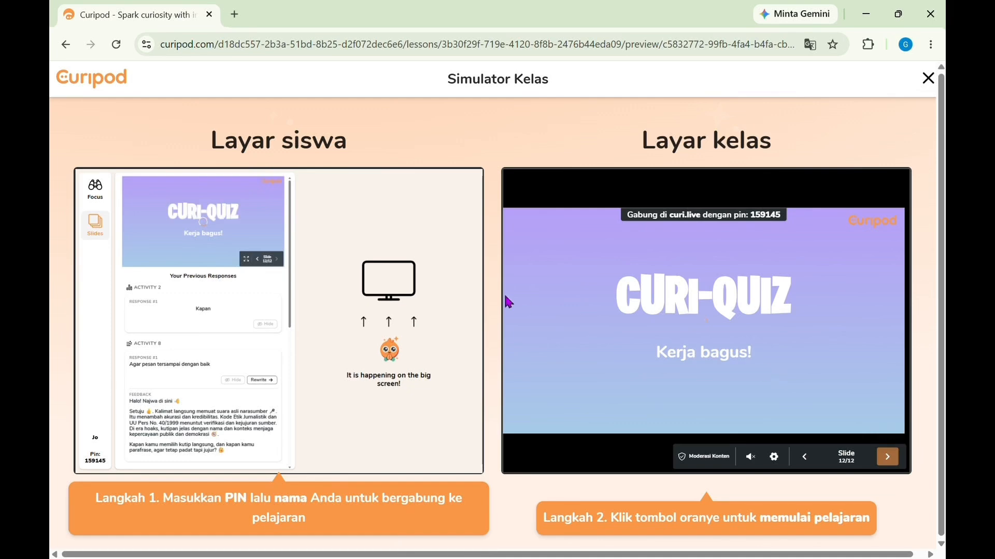